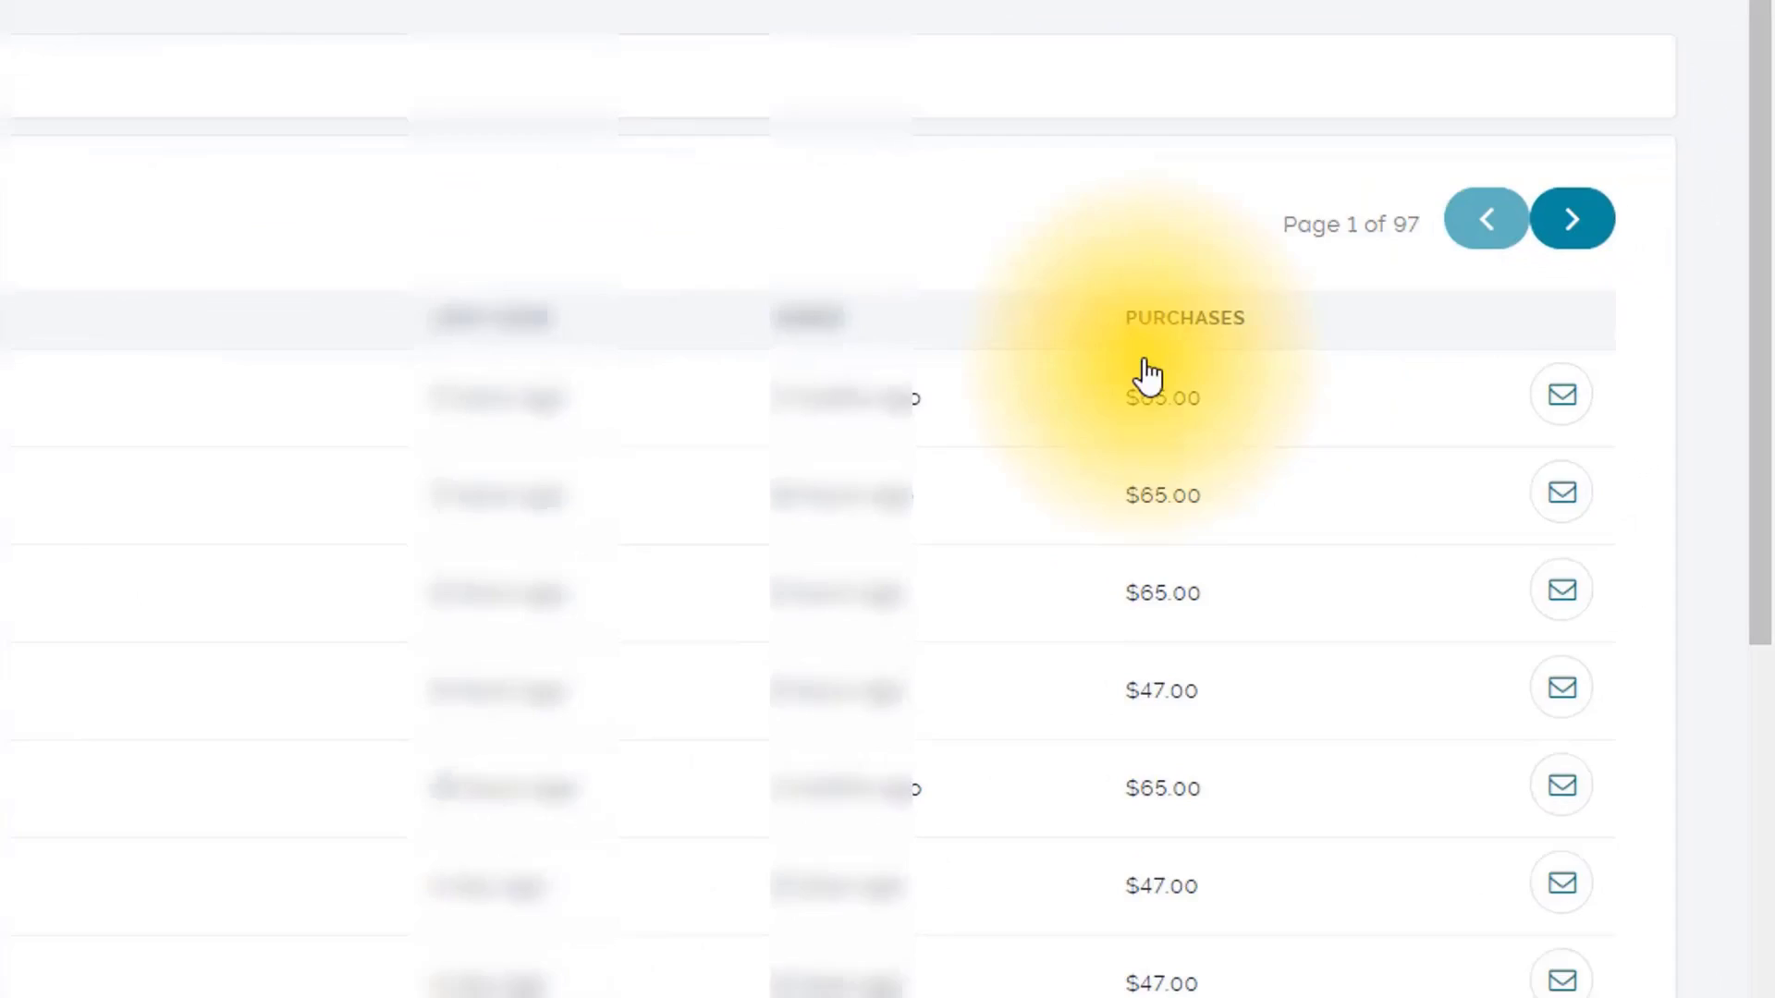
- Scroll through the Tube Affiliate Masterclass reviews on the course sales page
scroll(1010, 989, "down", 5)
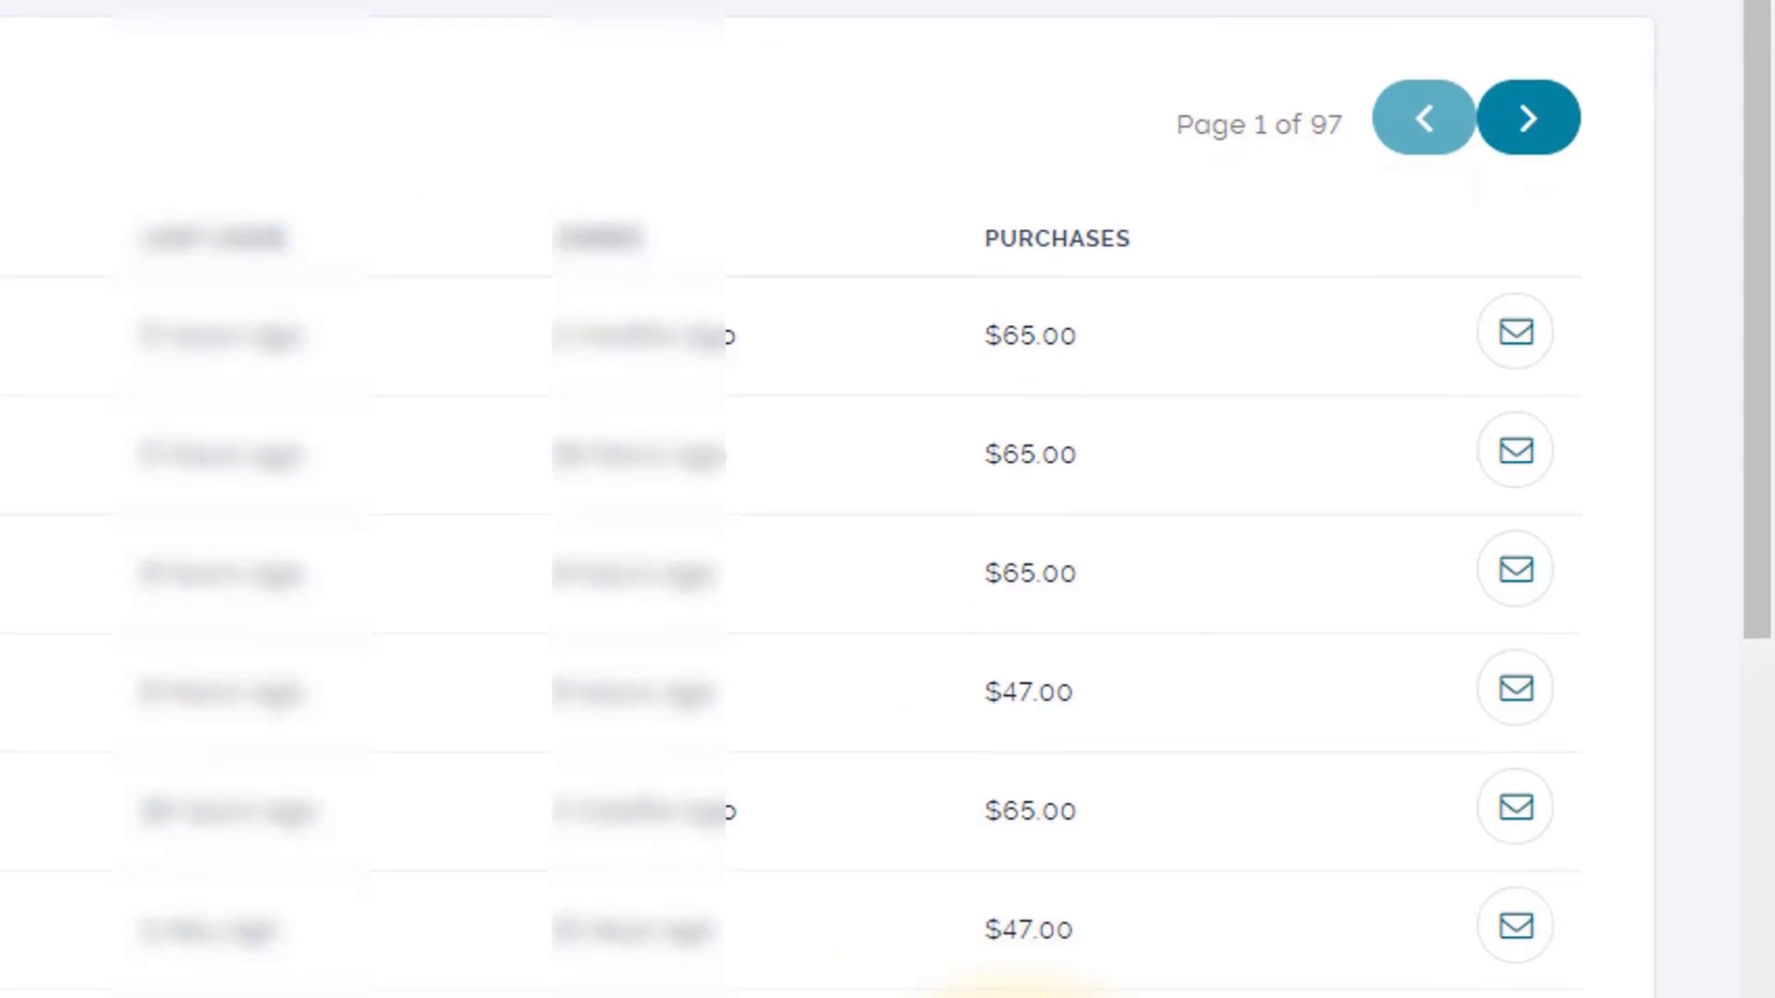
scroll(1069, 971, "down", 5)
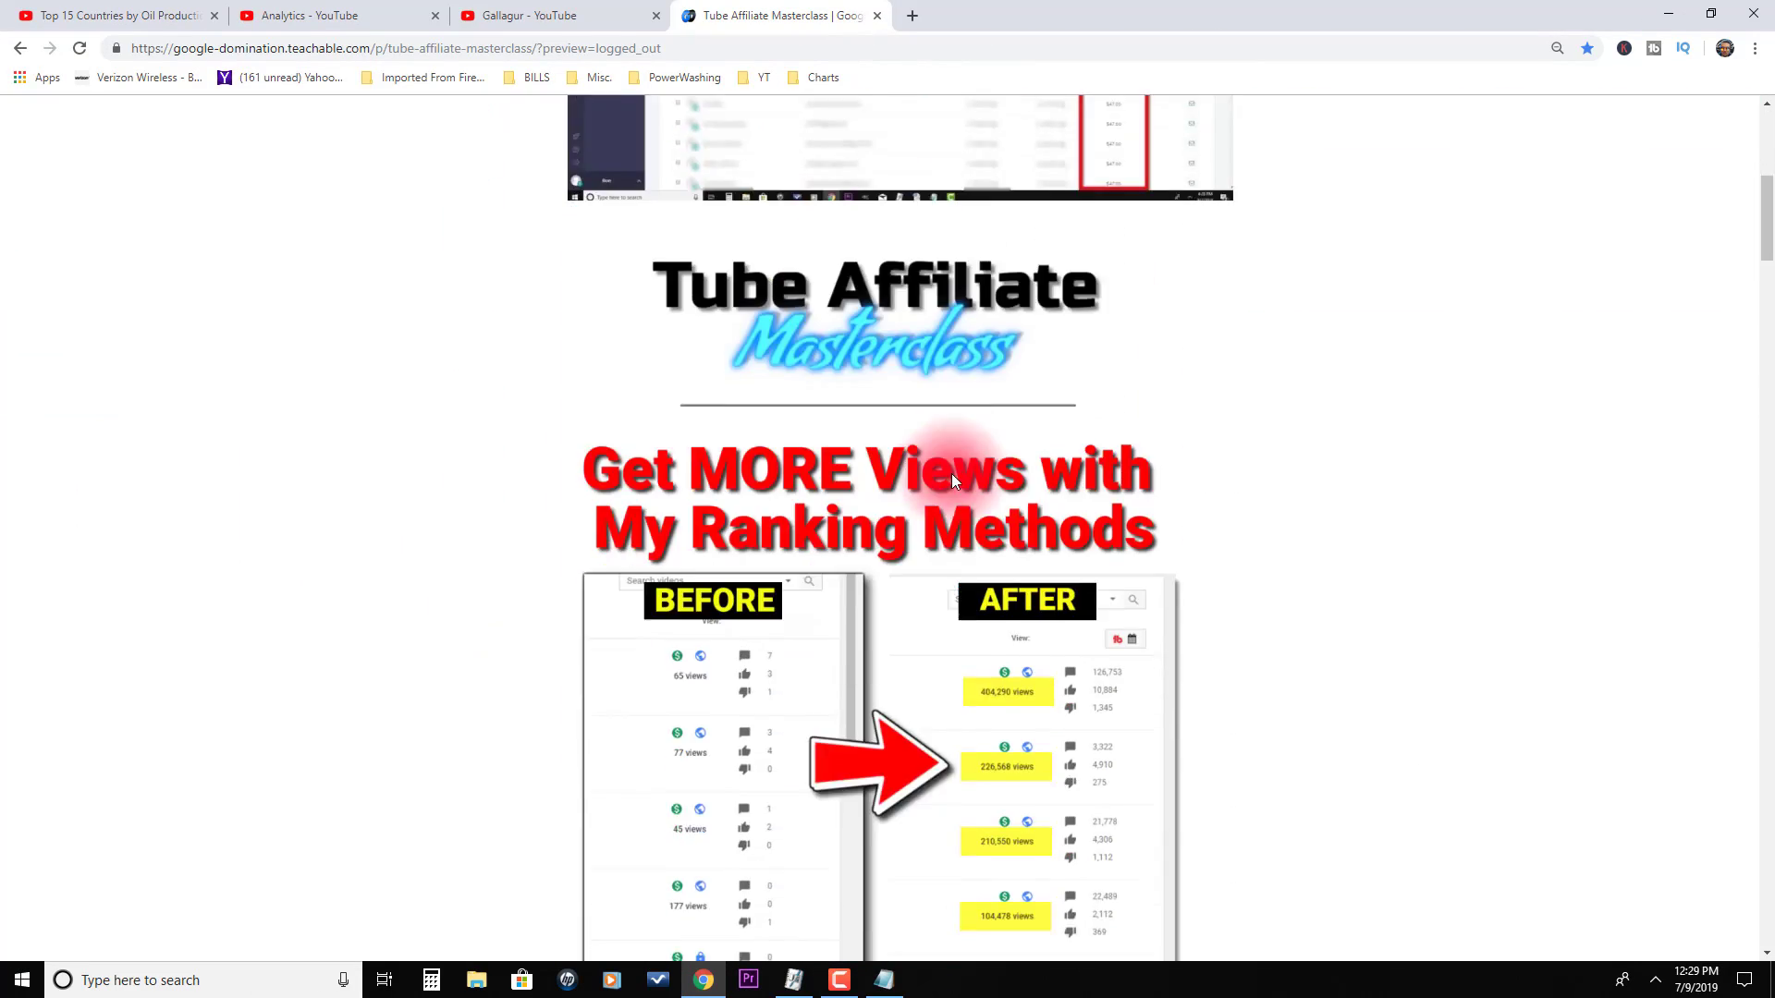
scroll(952, 473, "down", 15)
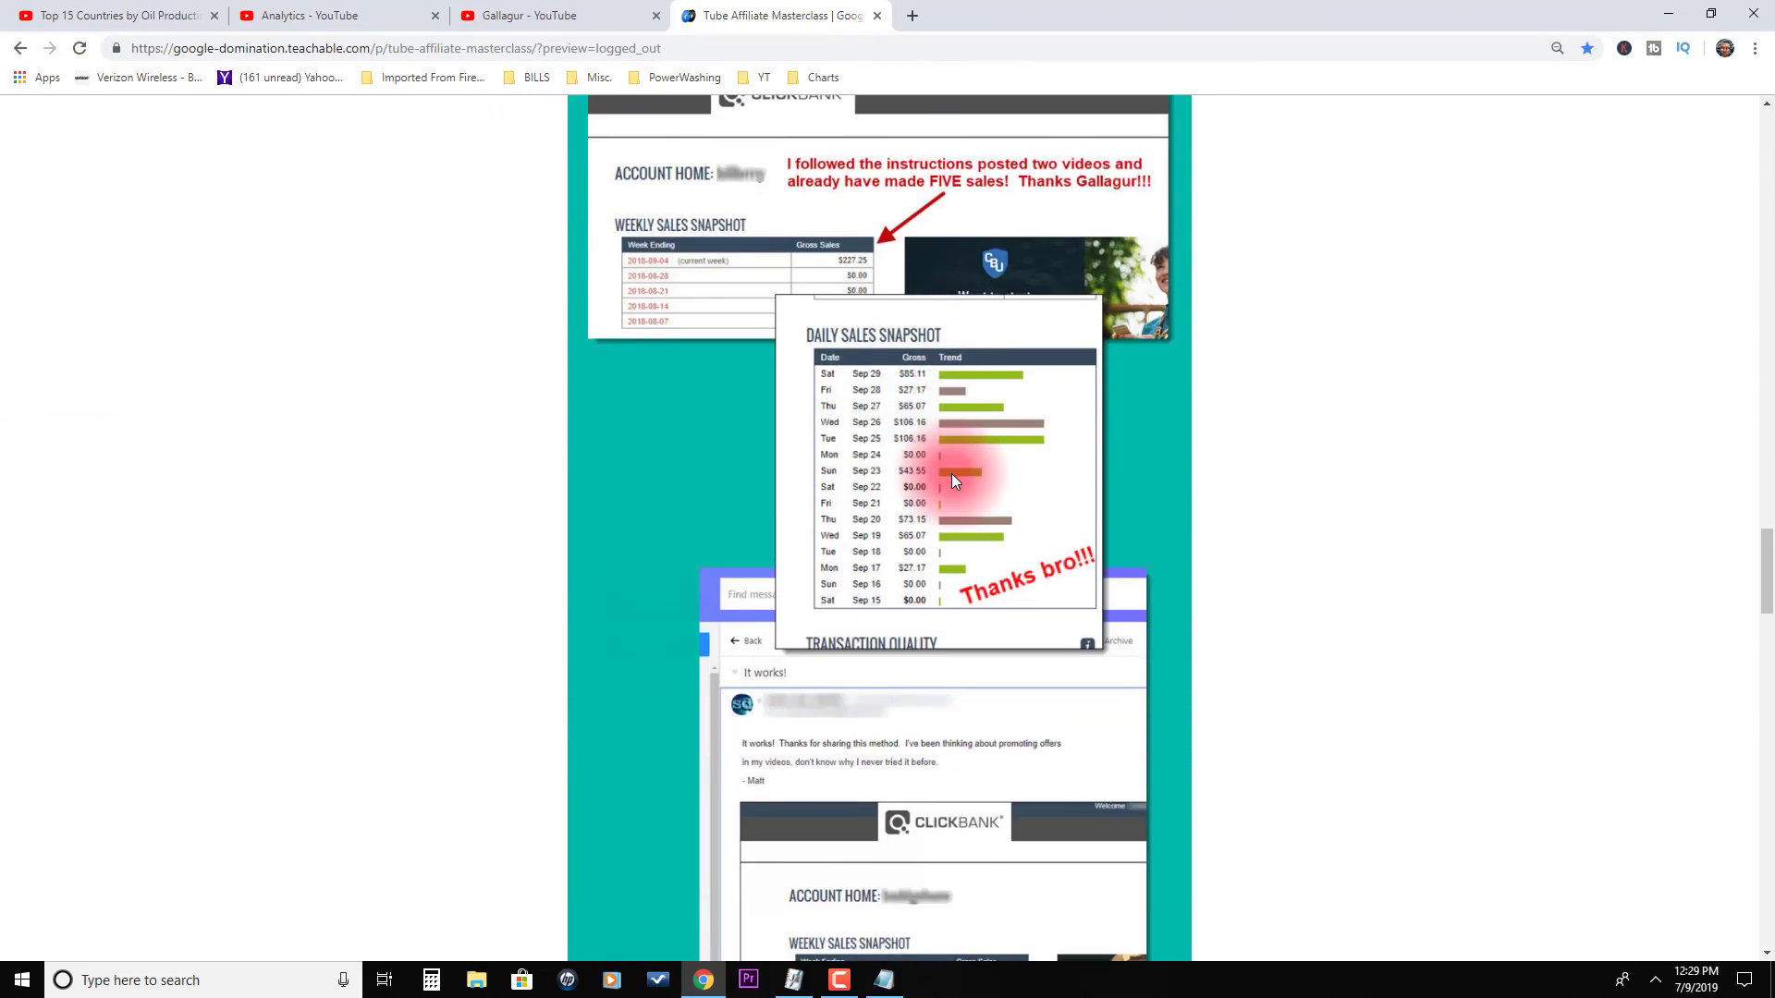
scroll(951, 473, "up", 4)
scroll(954, 481, "down", 2)
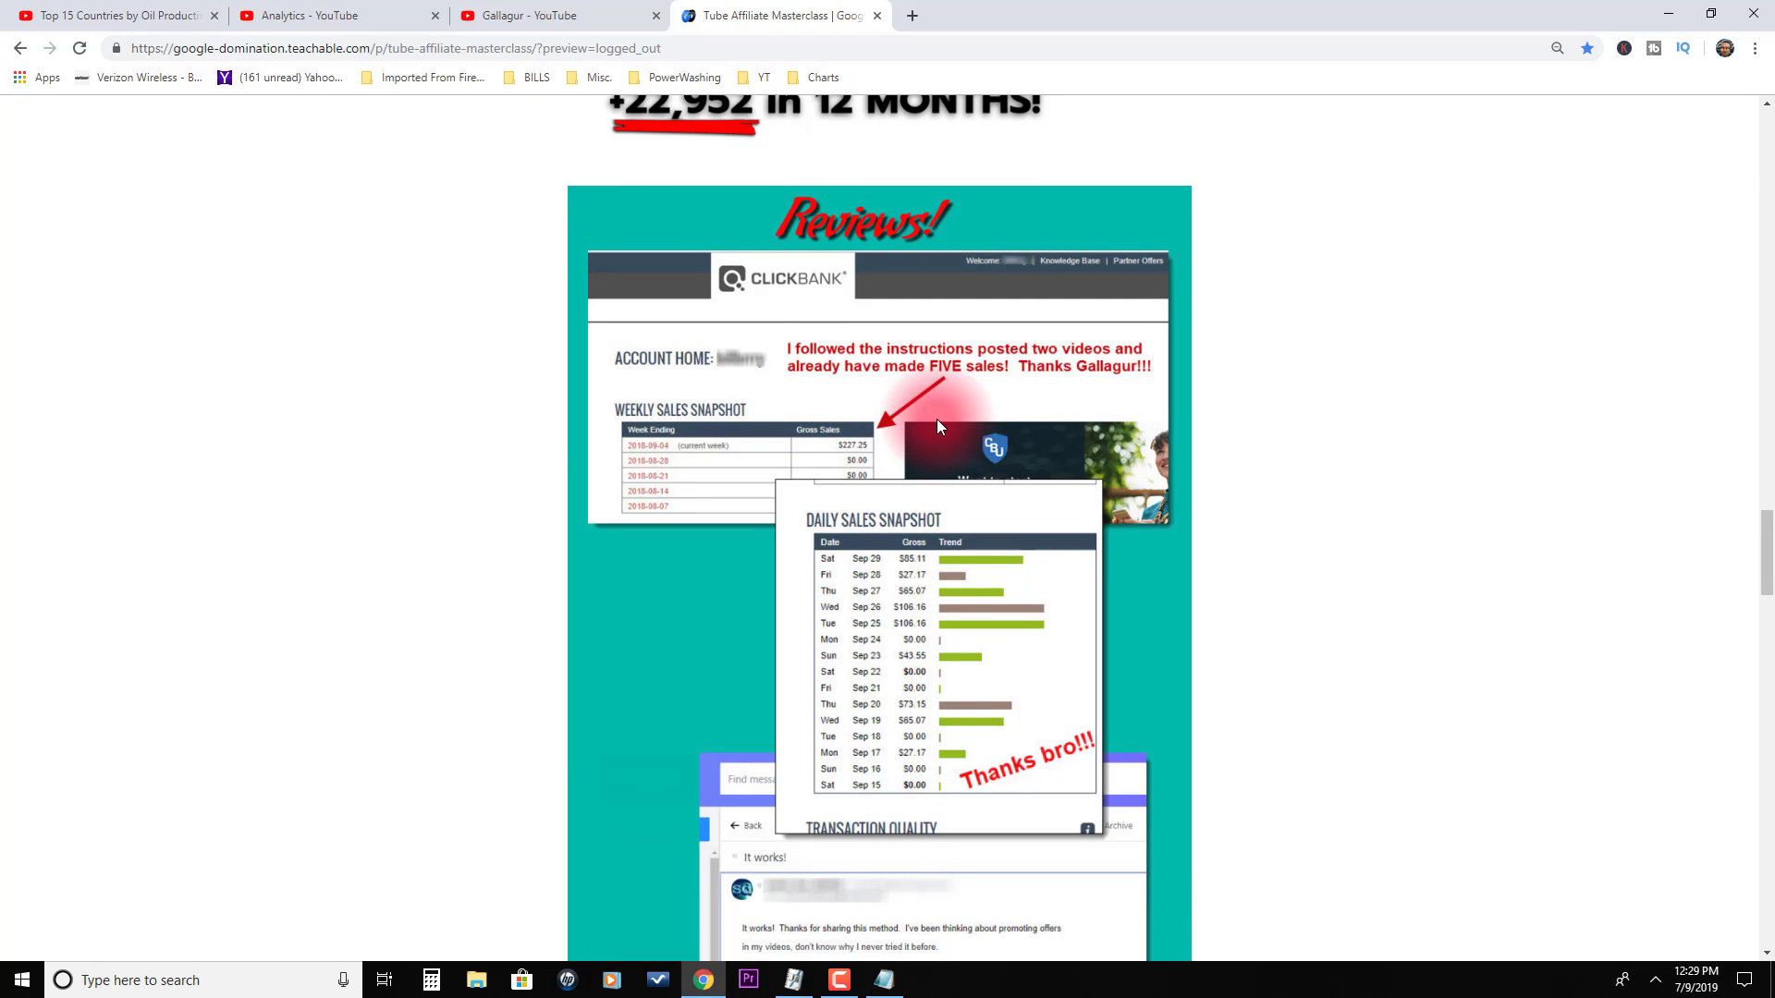
scroll(936, 426, "down", 4)
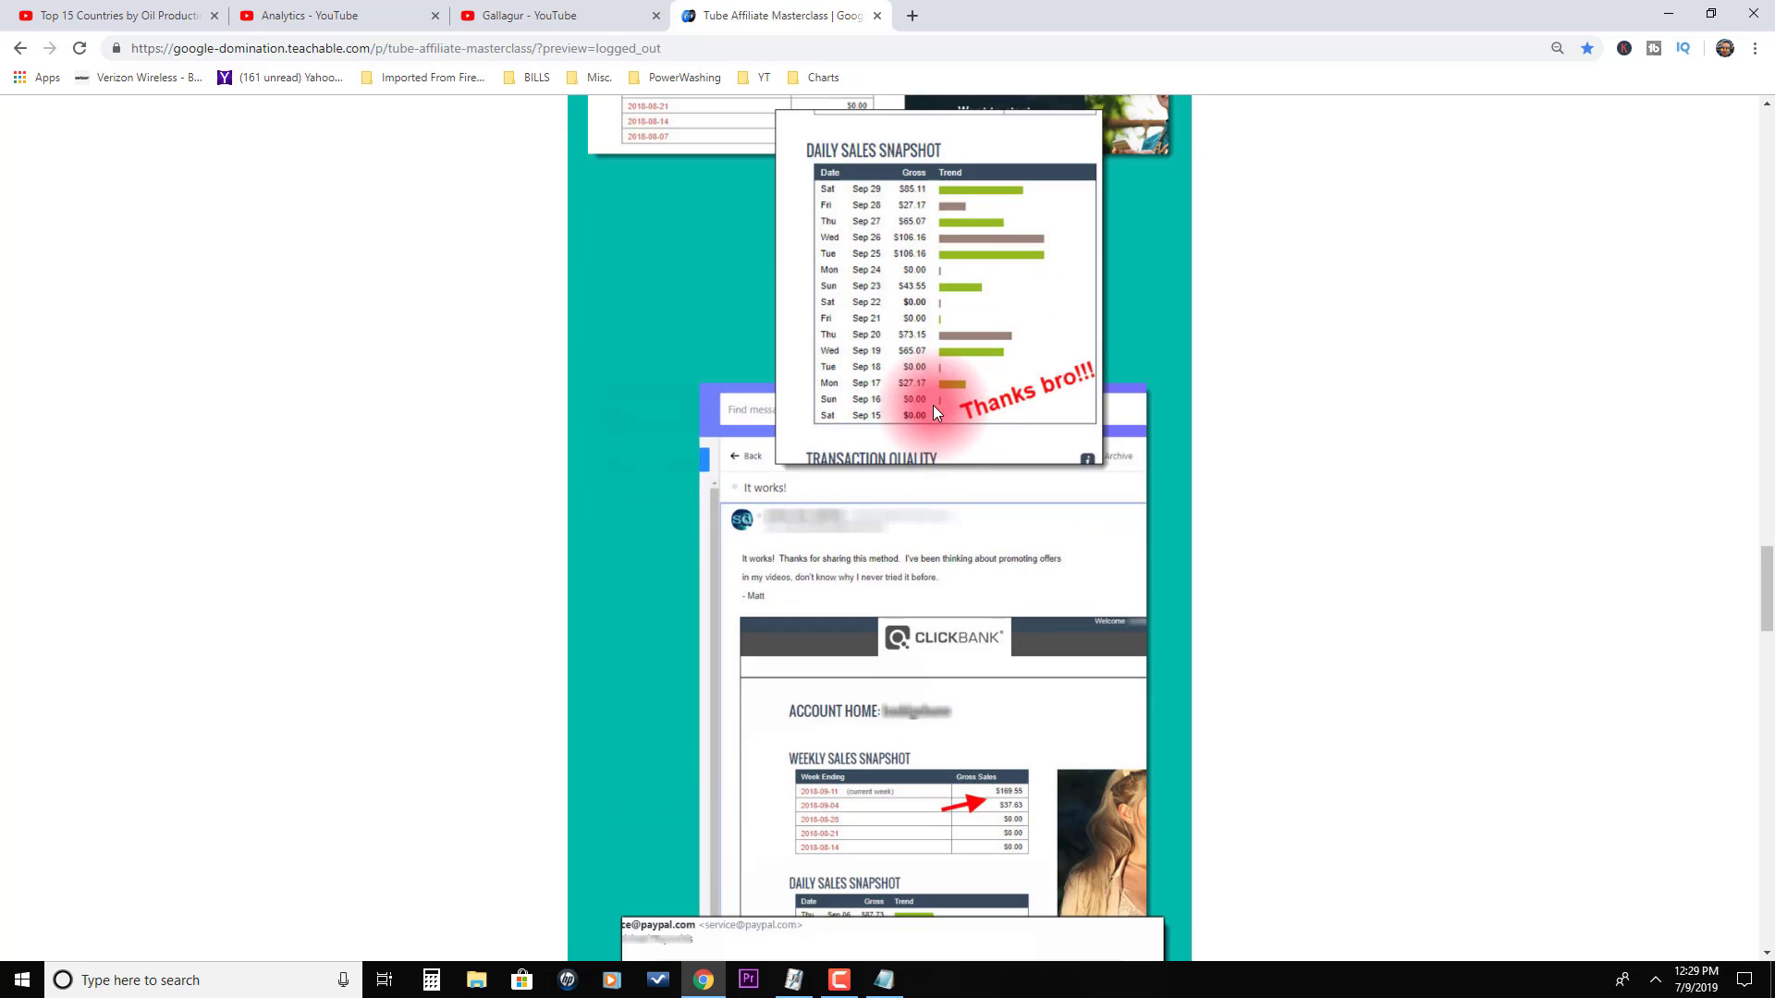
scroll(933, 411, "down", 3)
scroll(936, 413, "down", 9)
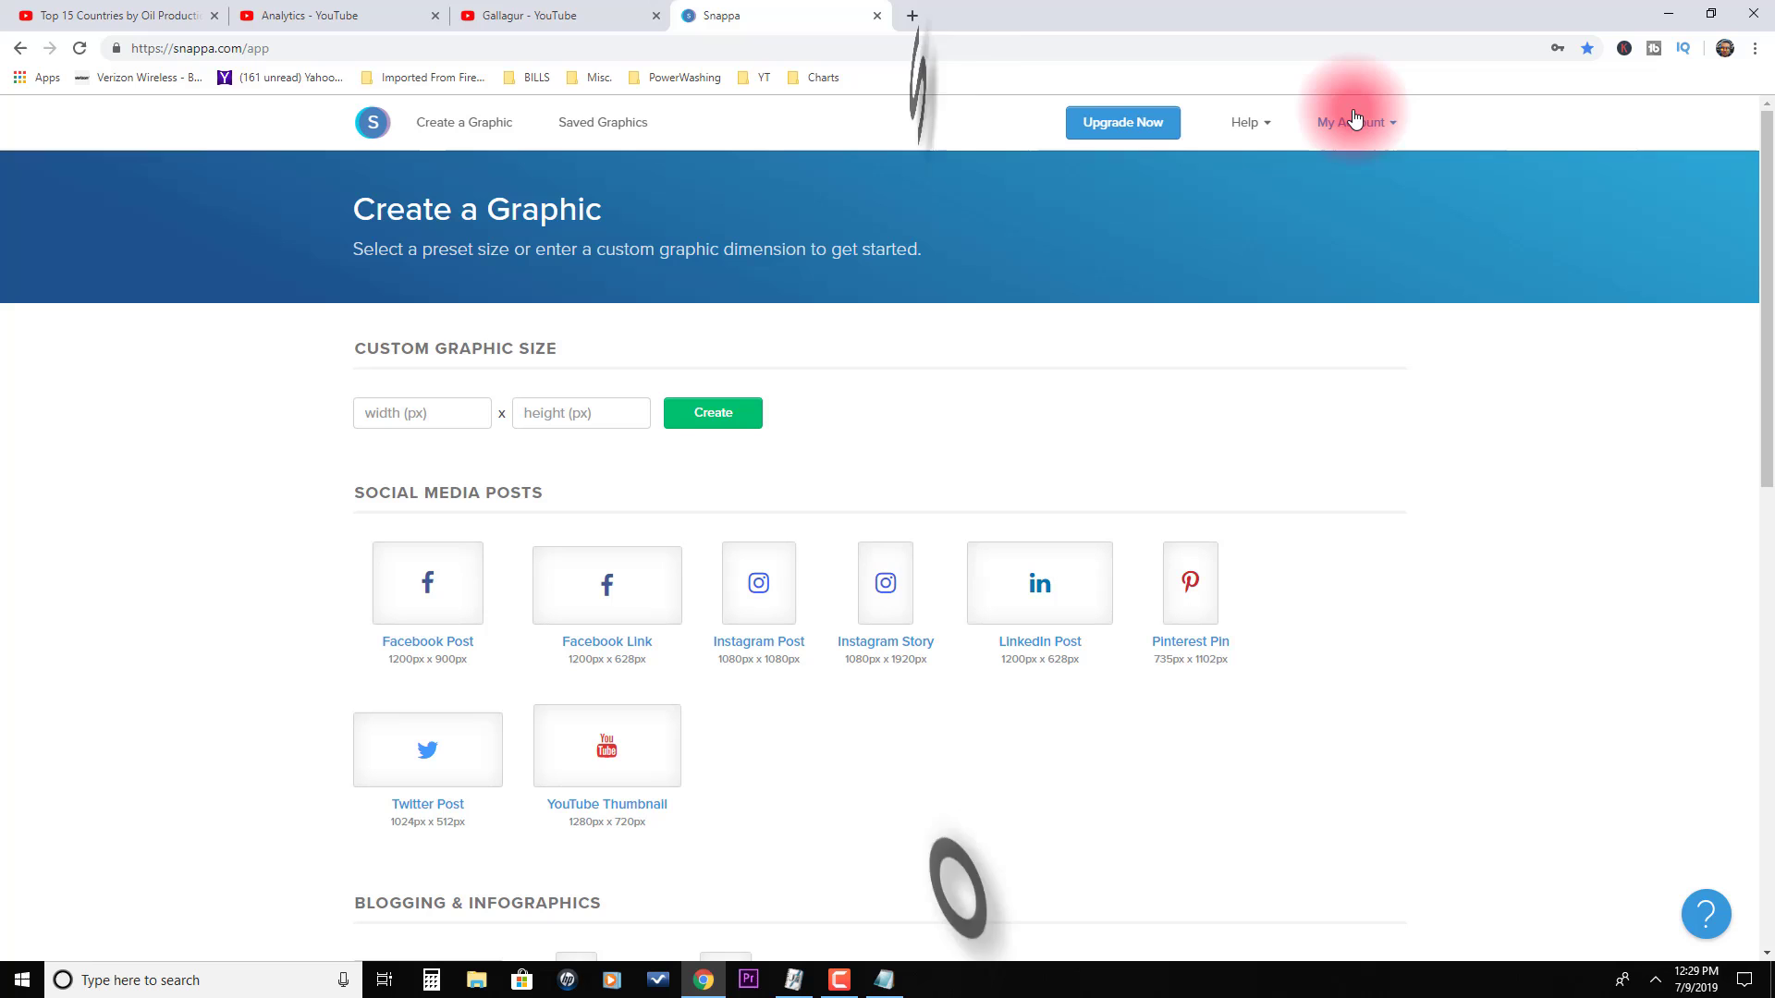
scroll(839, 396, "down", 7)
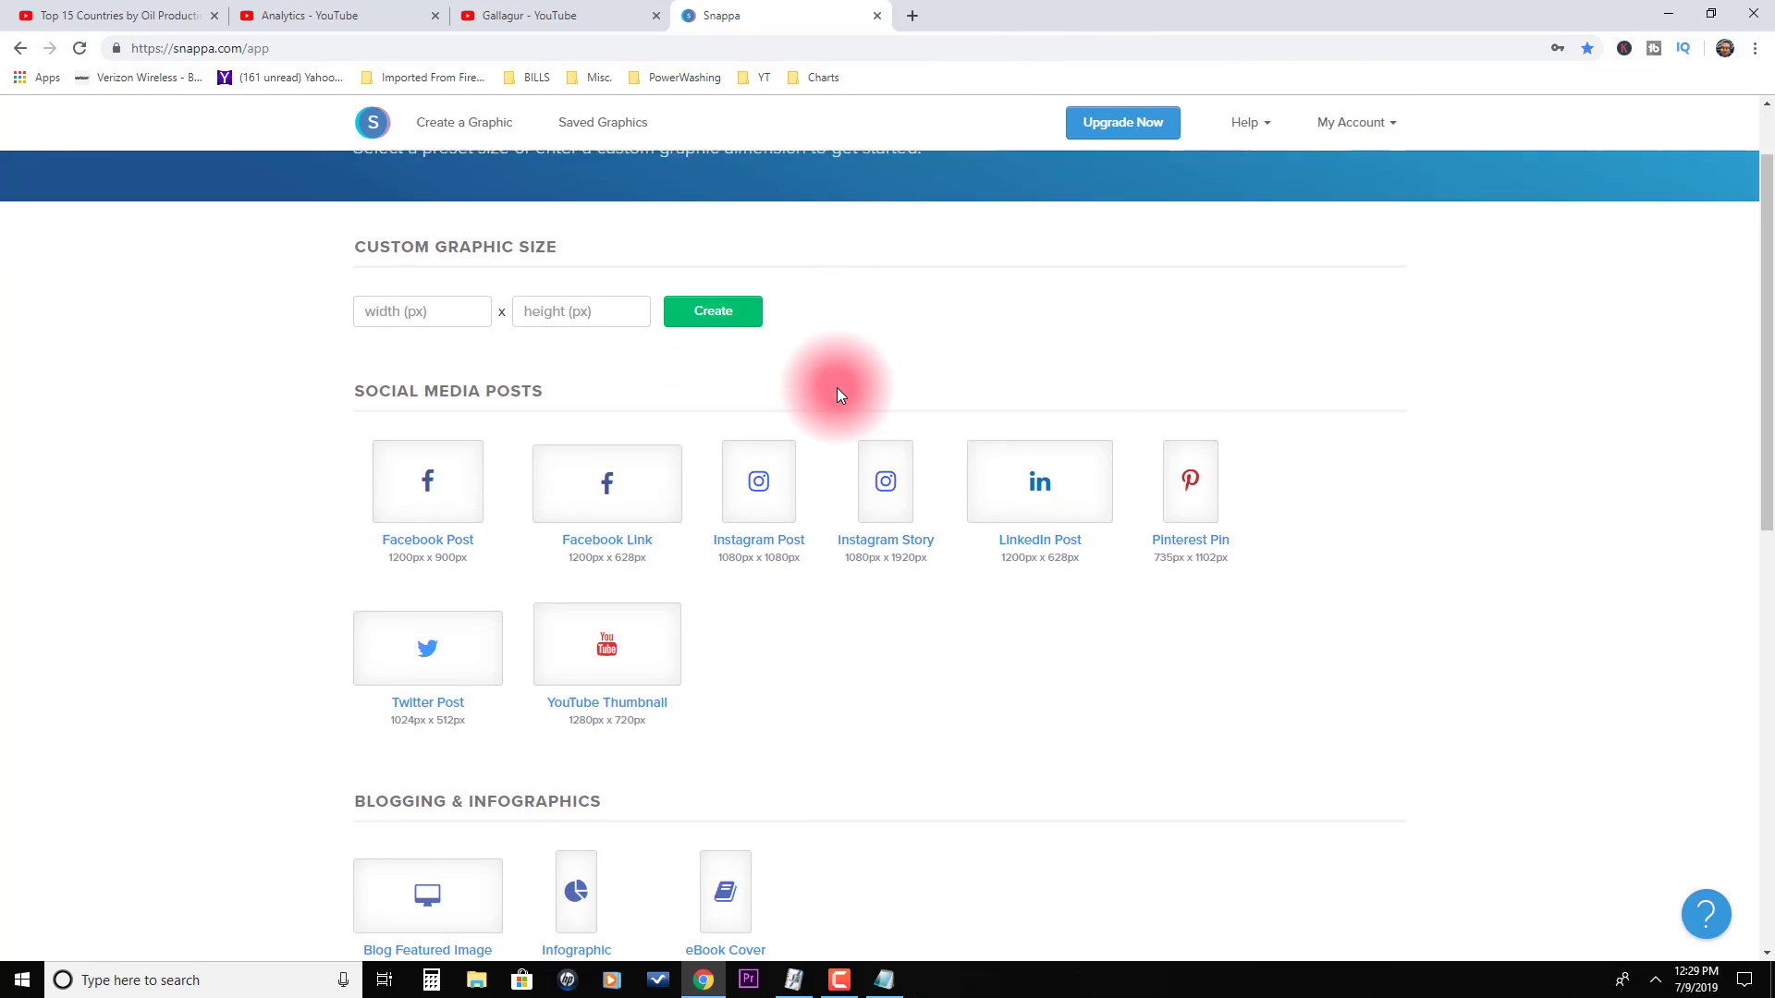
scroll(874, 349, "down", 2)
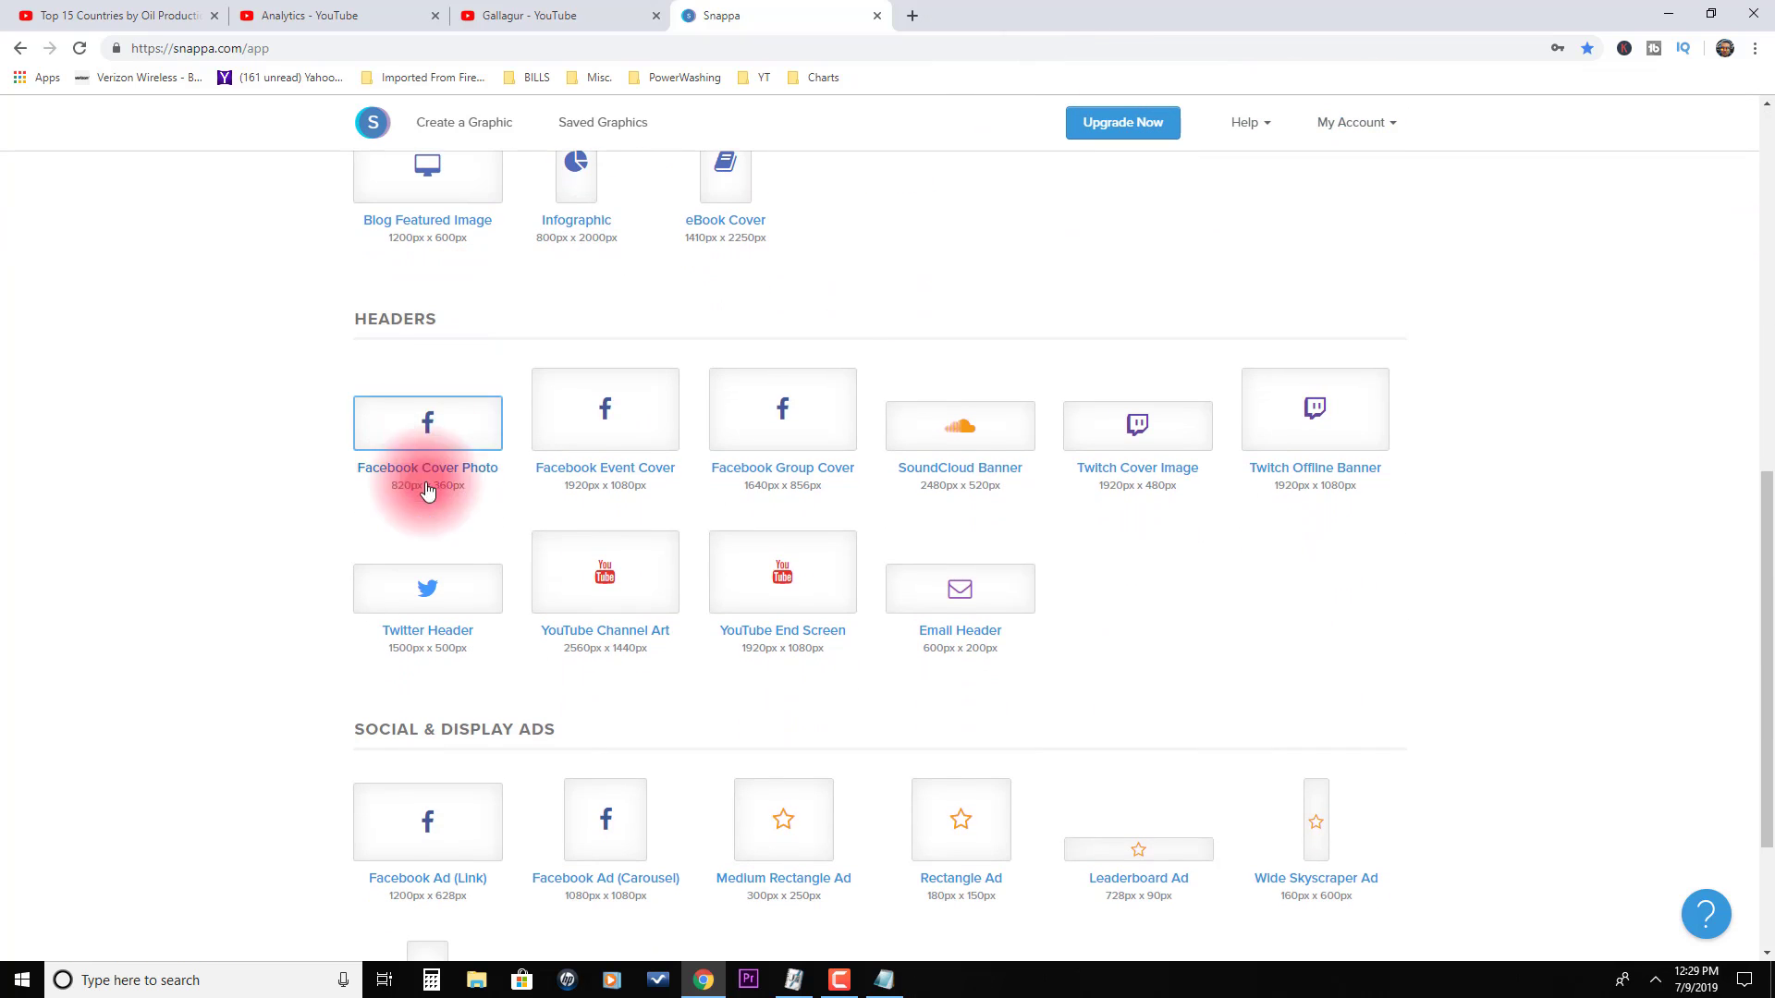
scroll(447, 458, "down", 2)
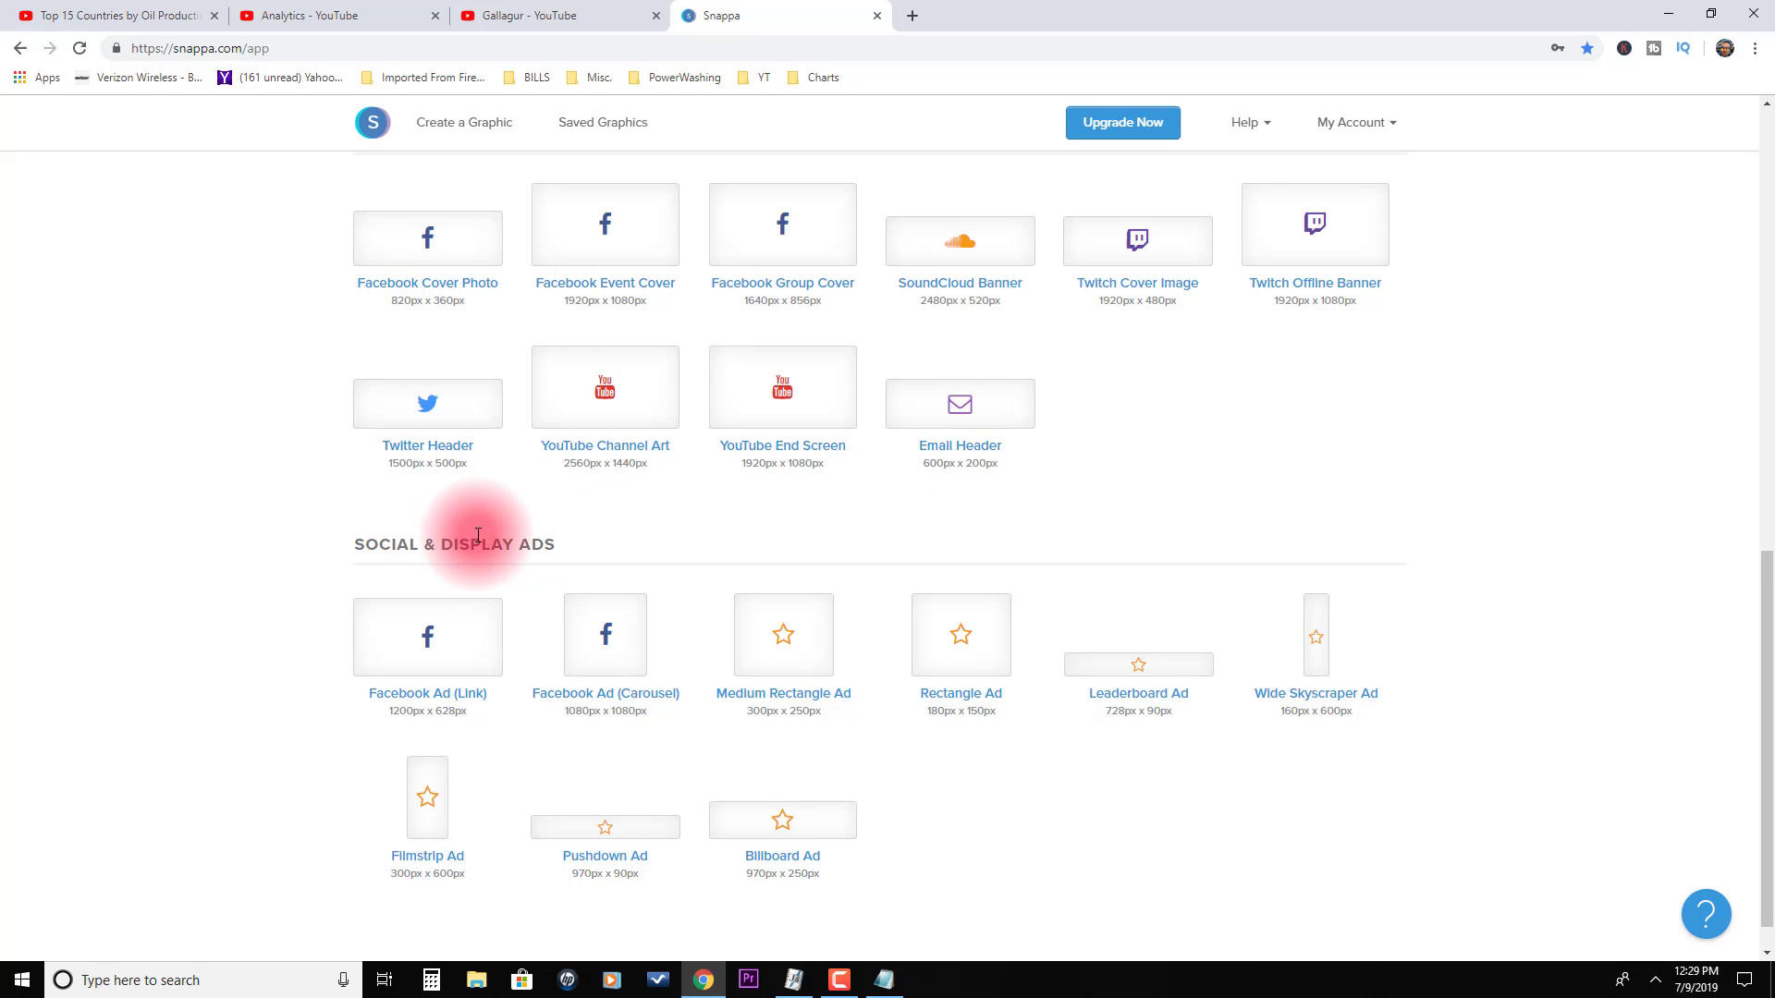
scroll(478, 534, "up", 10)
scroll(475, 535, "down", 8)
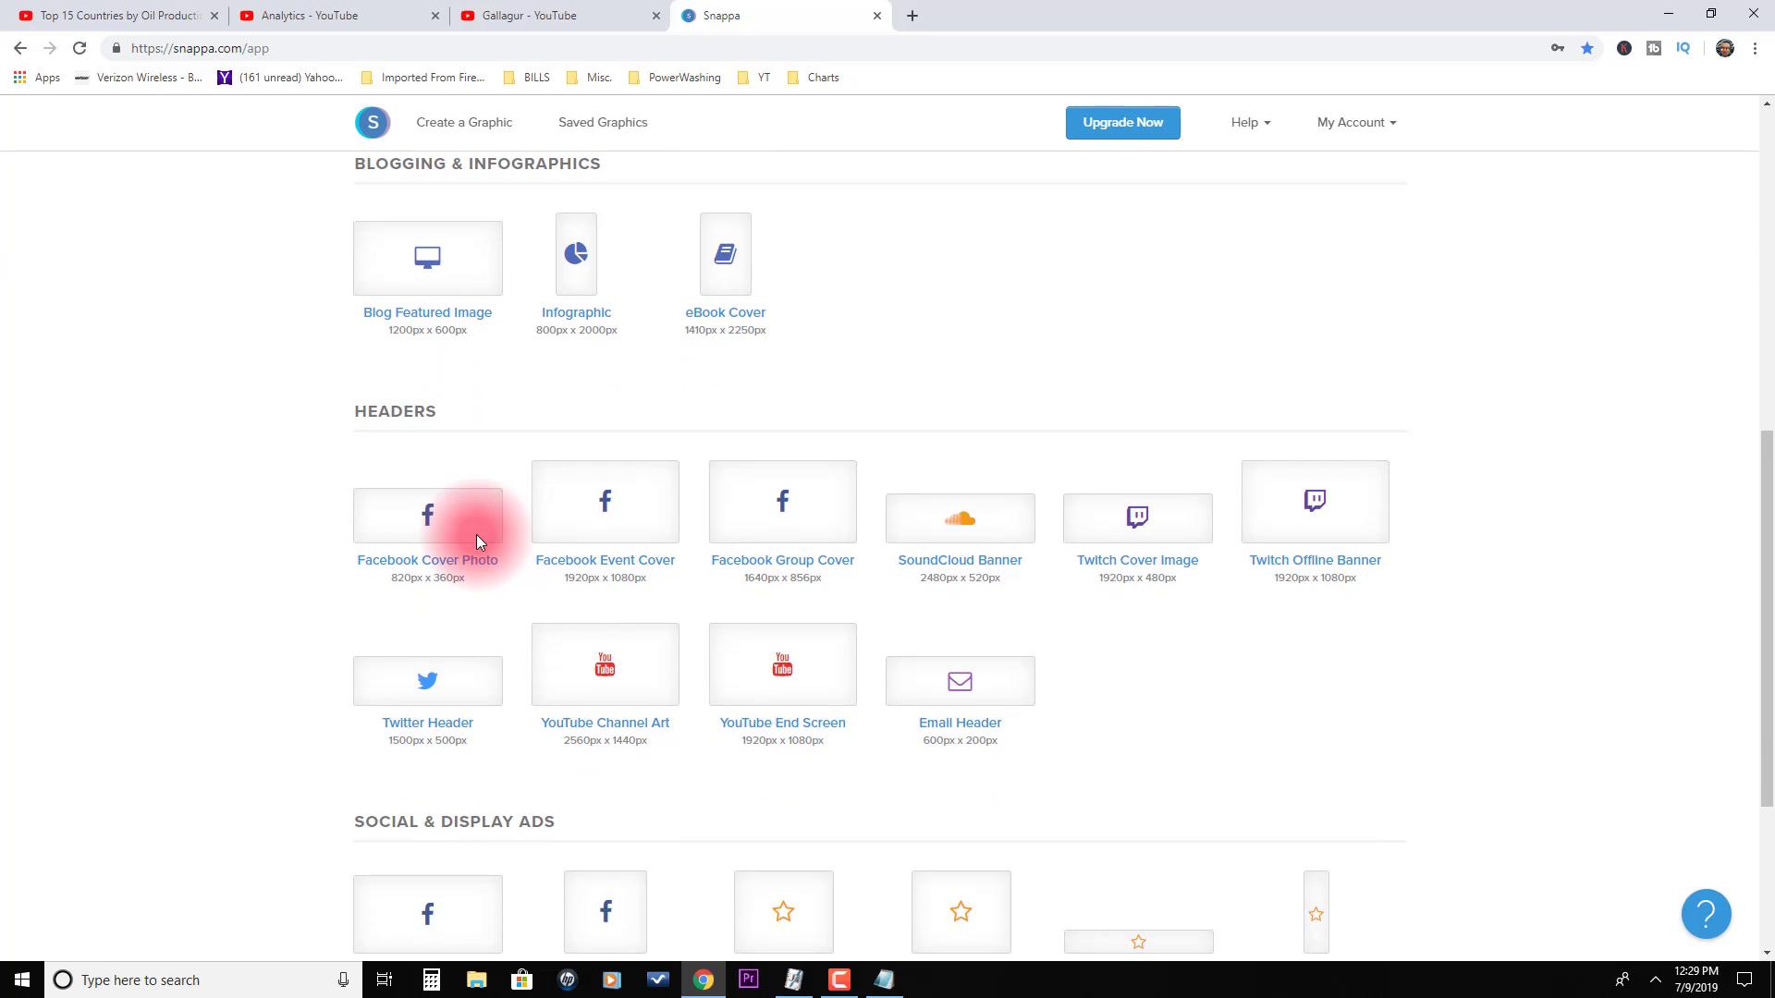
scroll(475, 541, "down", 1)
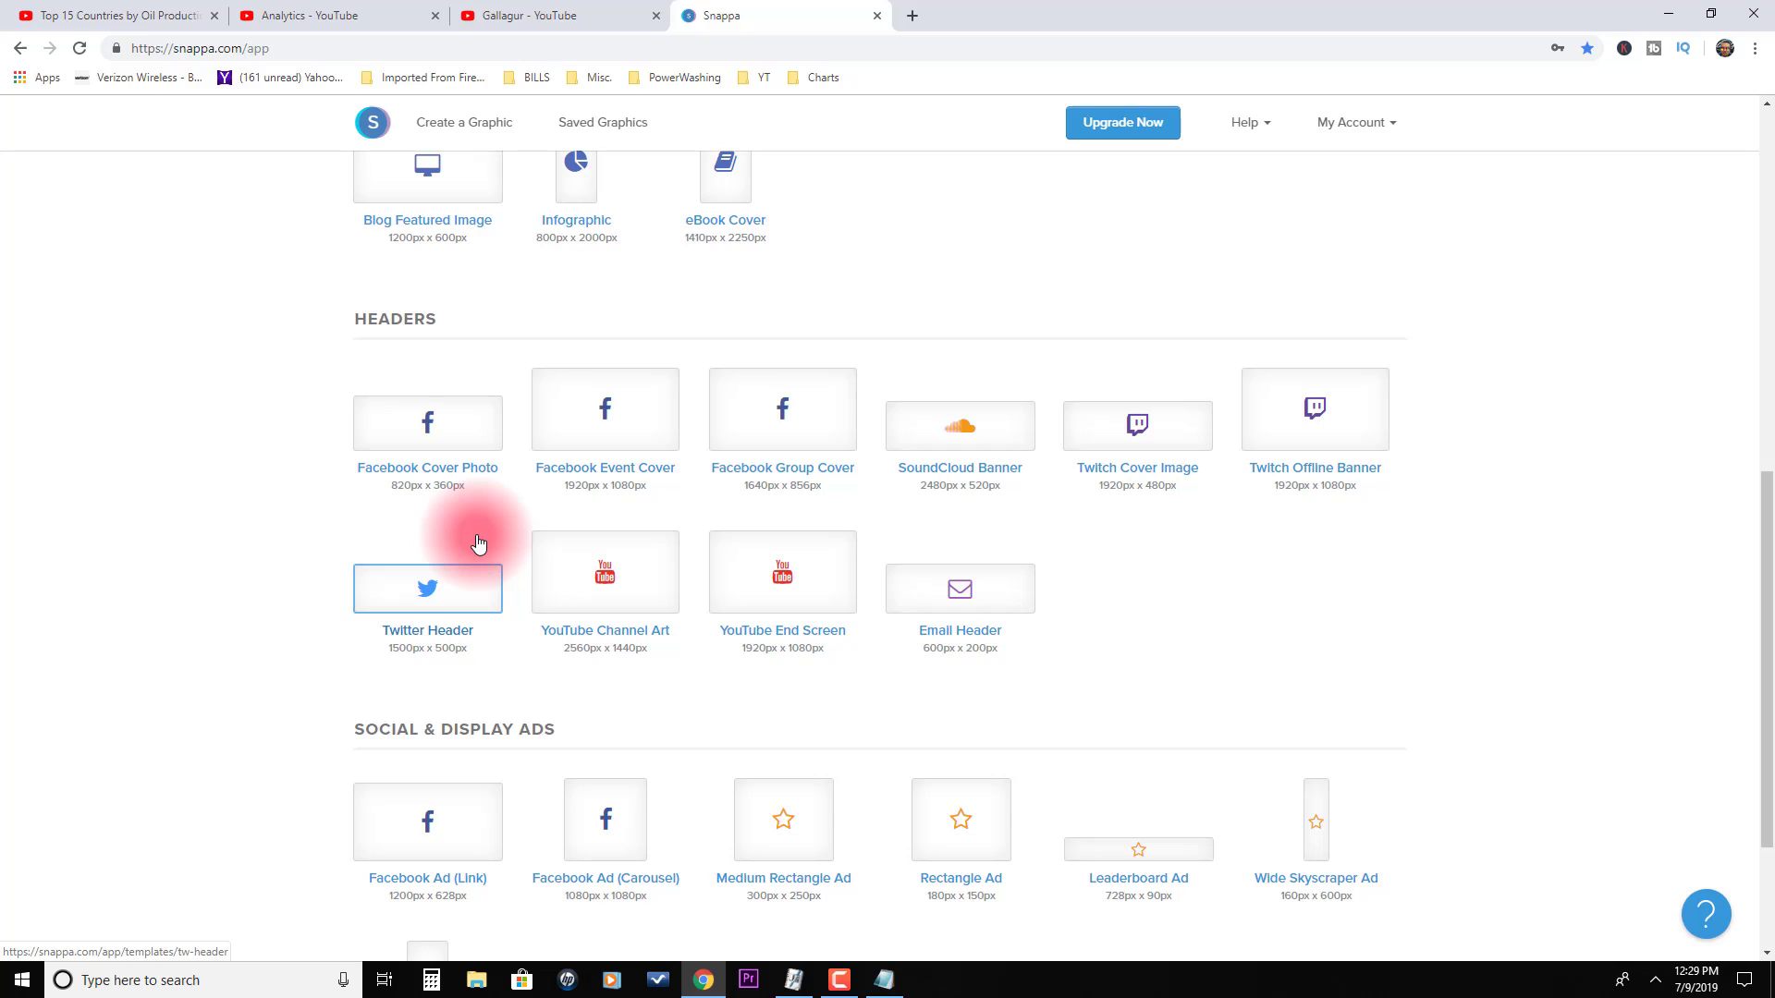
scroll(478, 544, "down", 2)
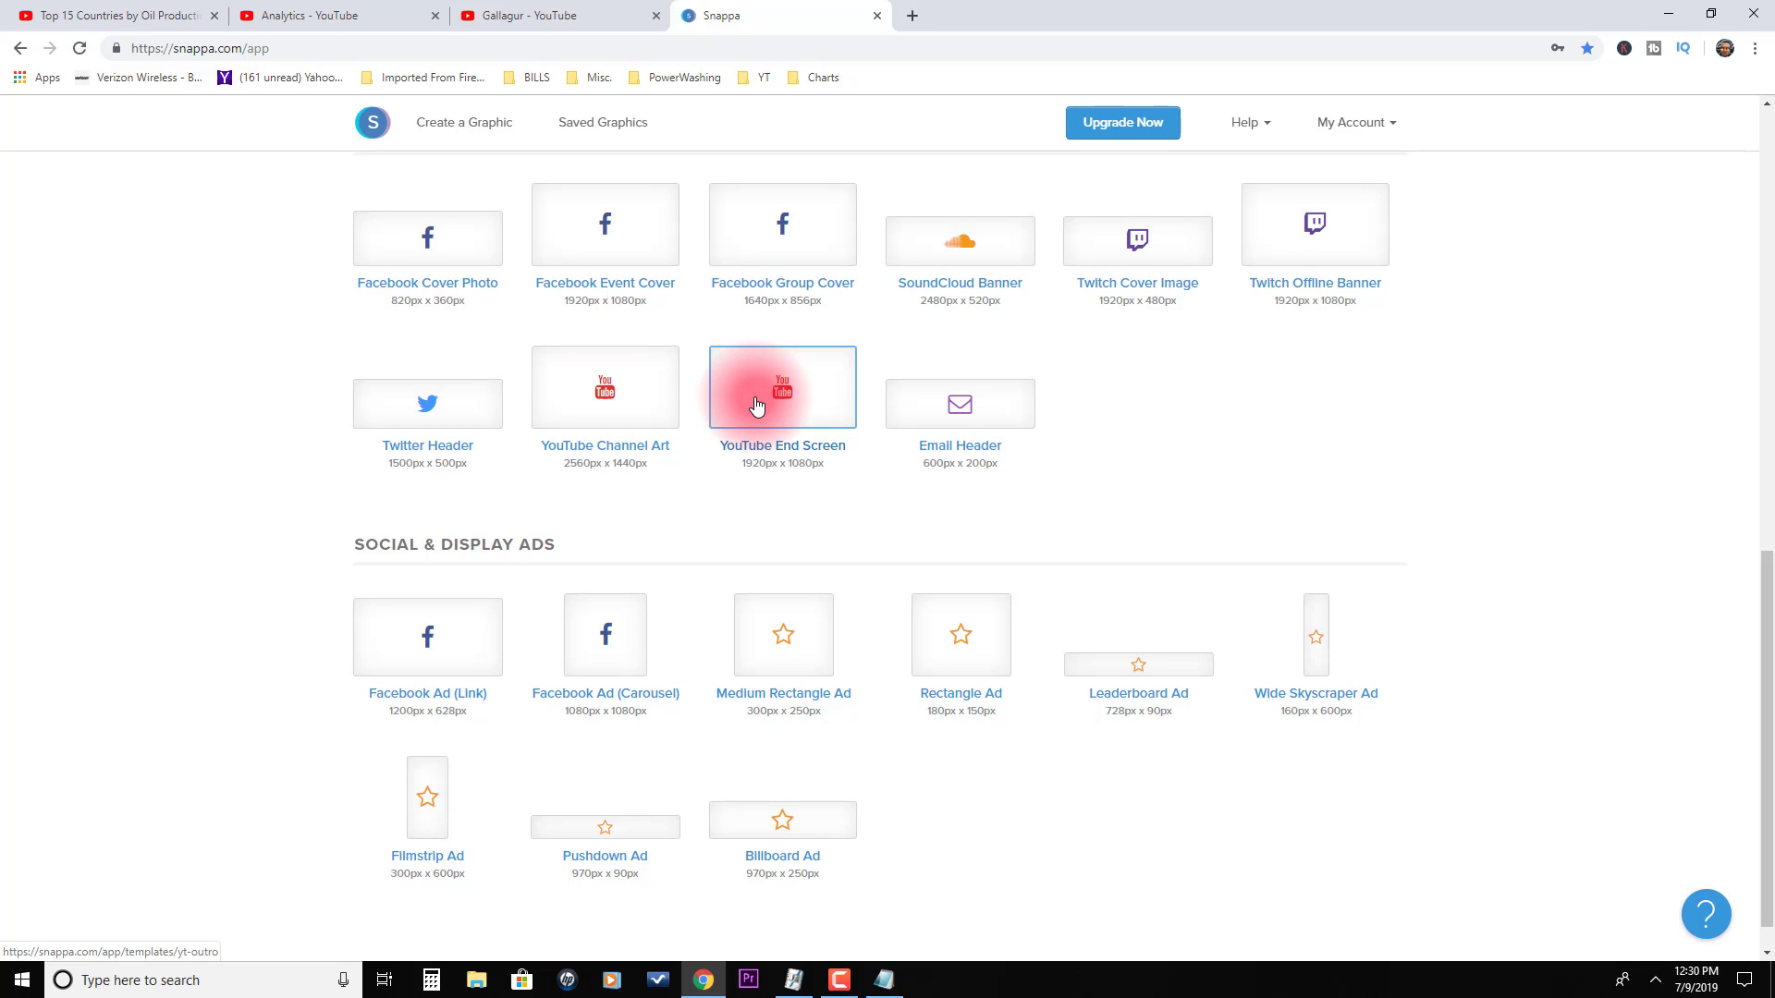
scroll(756, 405, "up", 6)
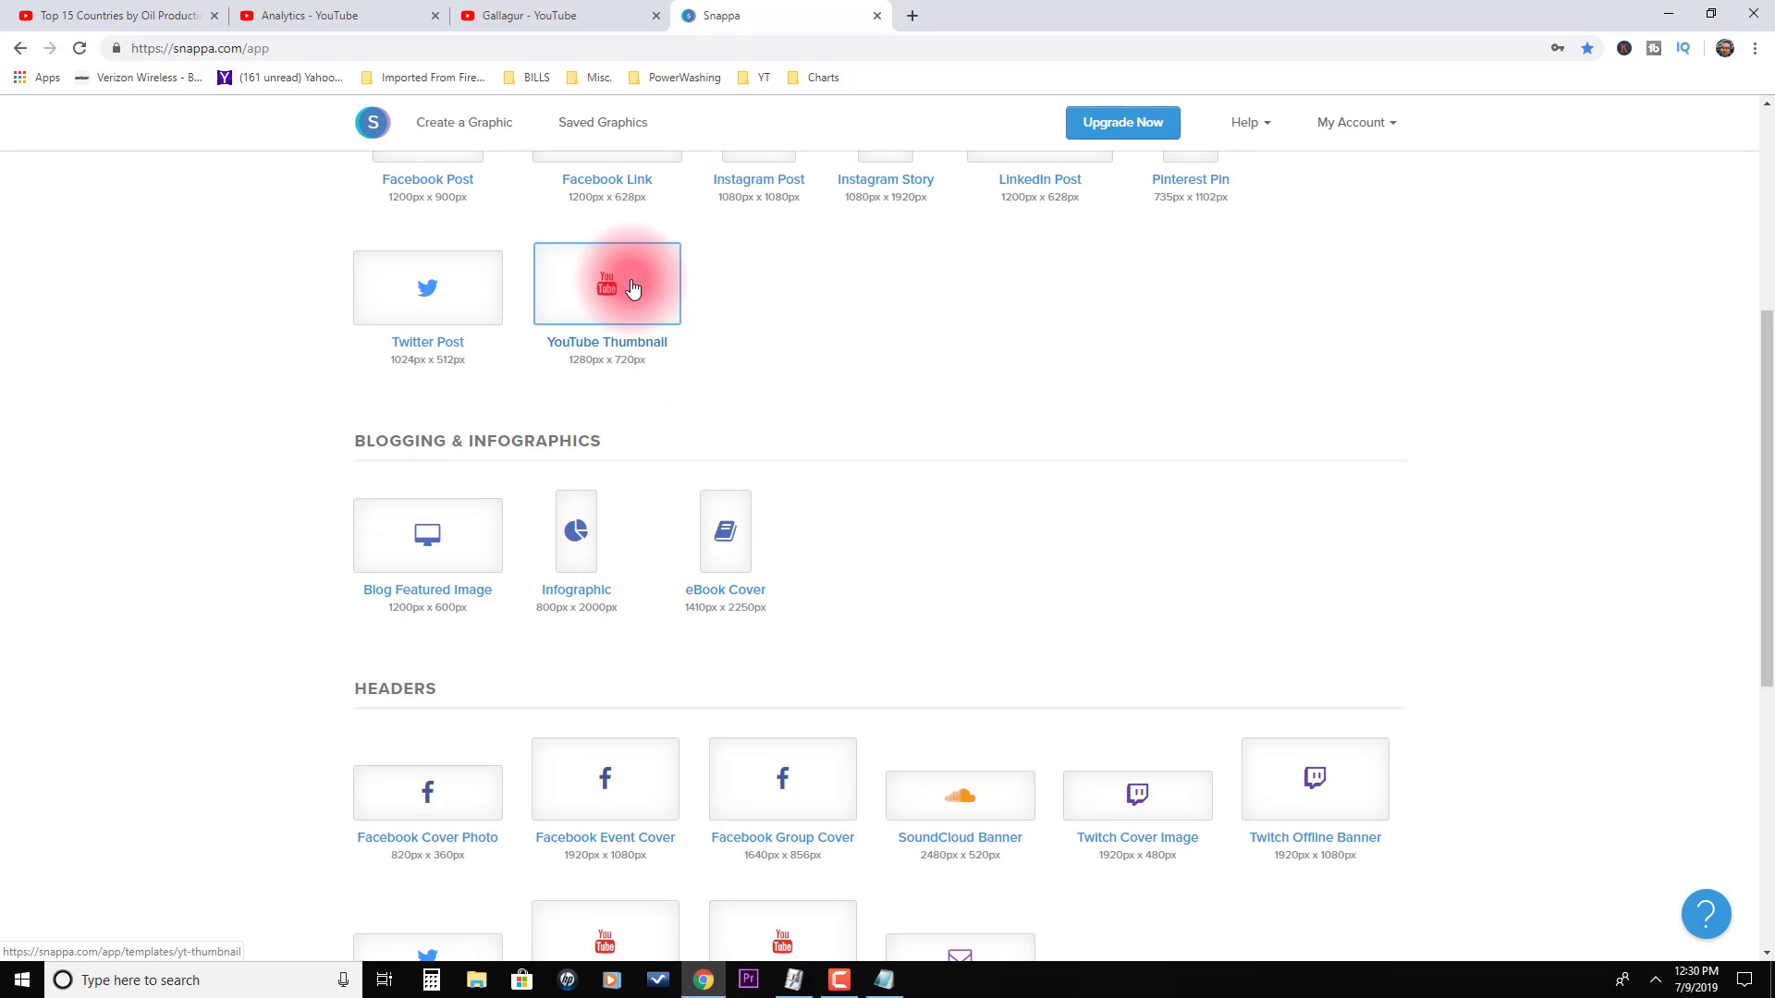
scroll(804, 346, "down", 5)
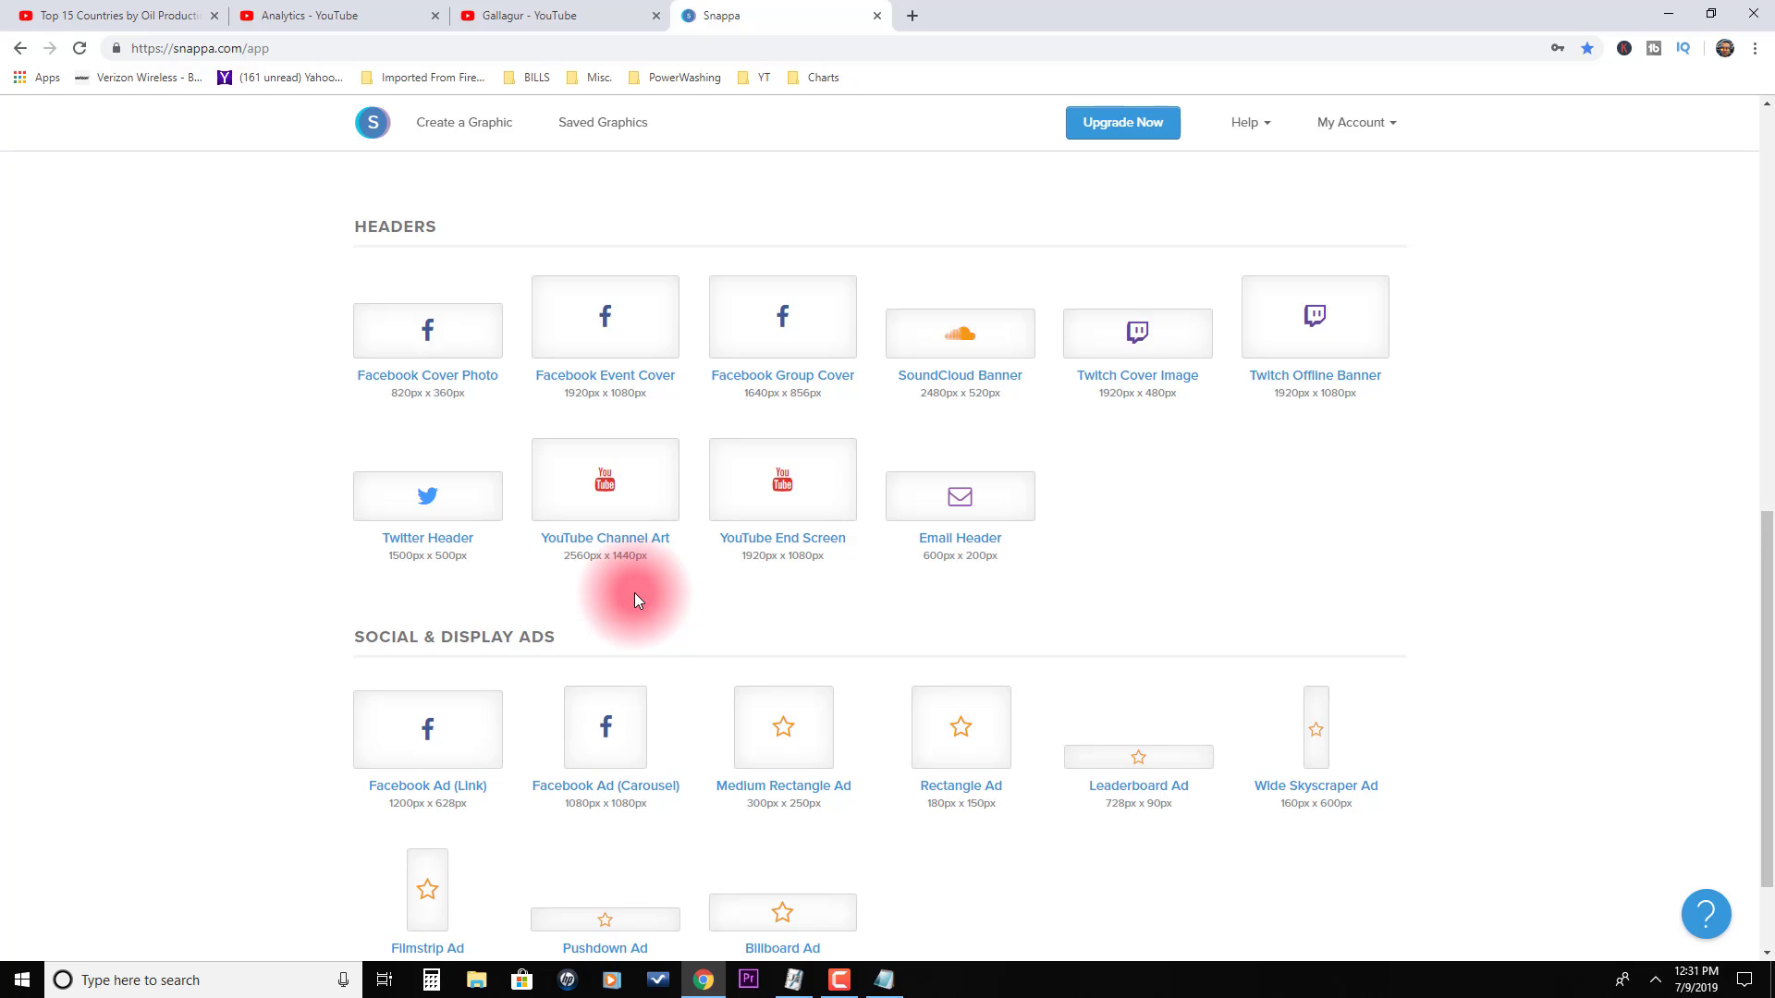
- Choose YouTube Channel Art and open the Real Estate Law template in the editor
left_click(609, 484)
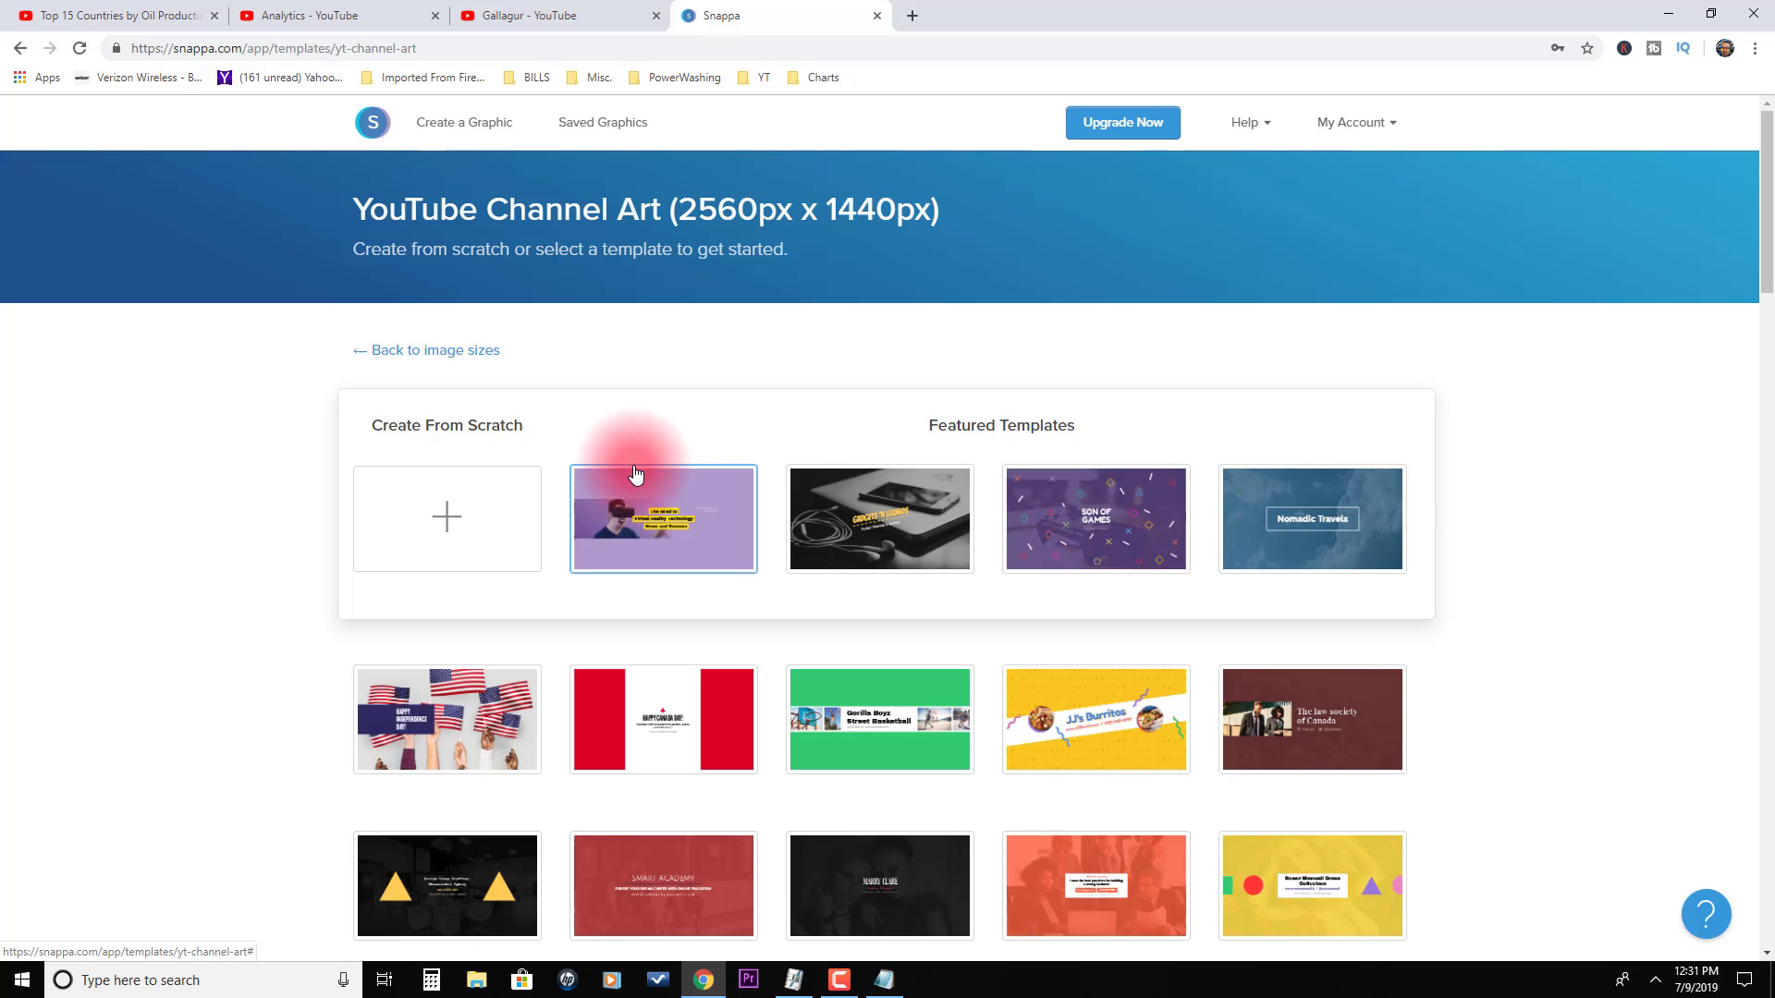
scroll(677, 462, "down", 4)
scroll(678, 463, "down", 14)
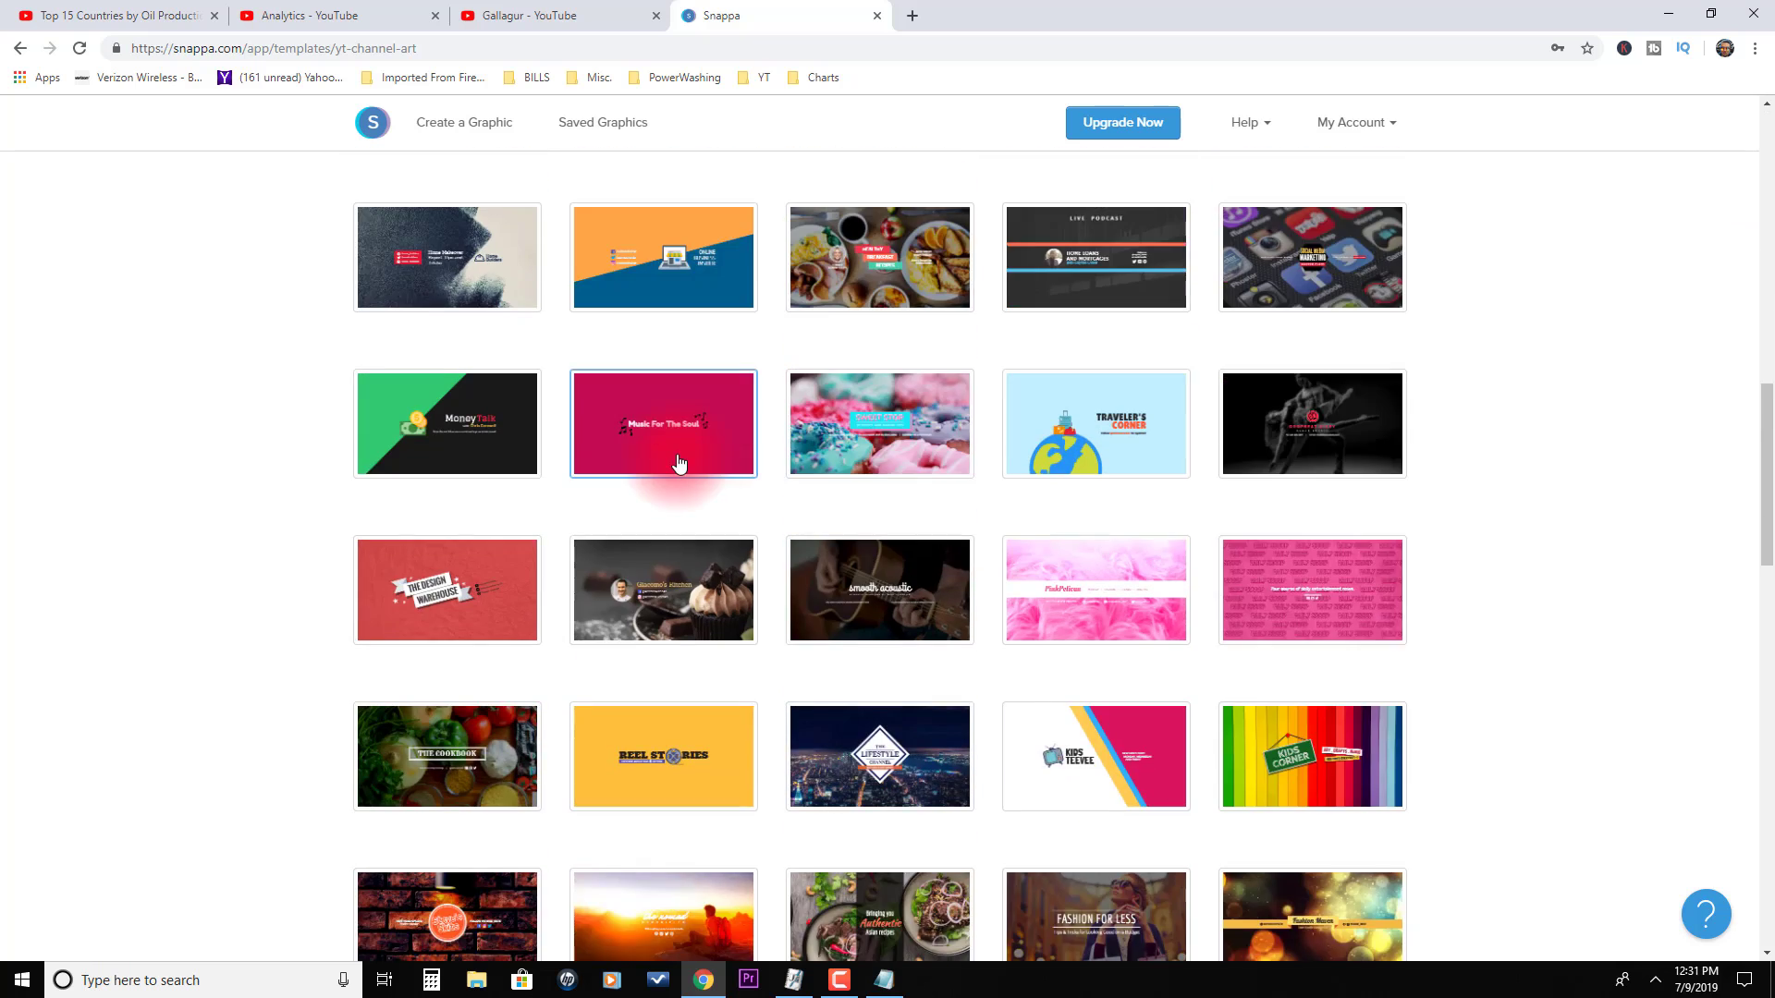
scroll(679, 463, "down", 4)
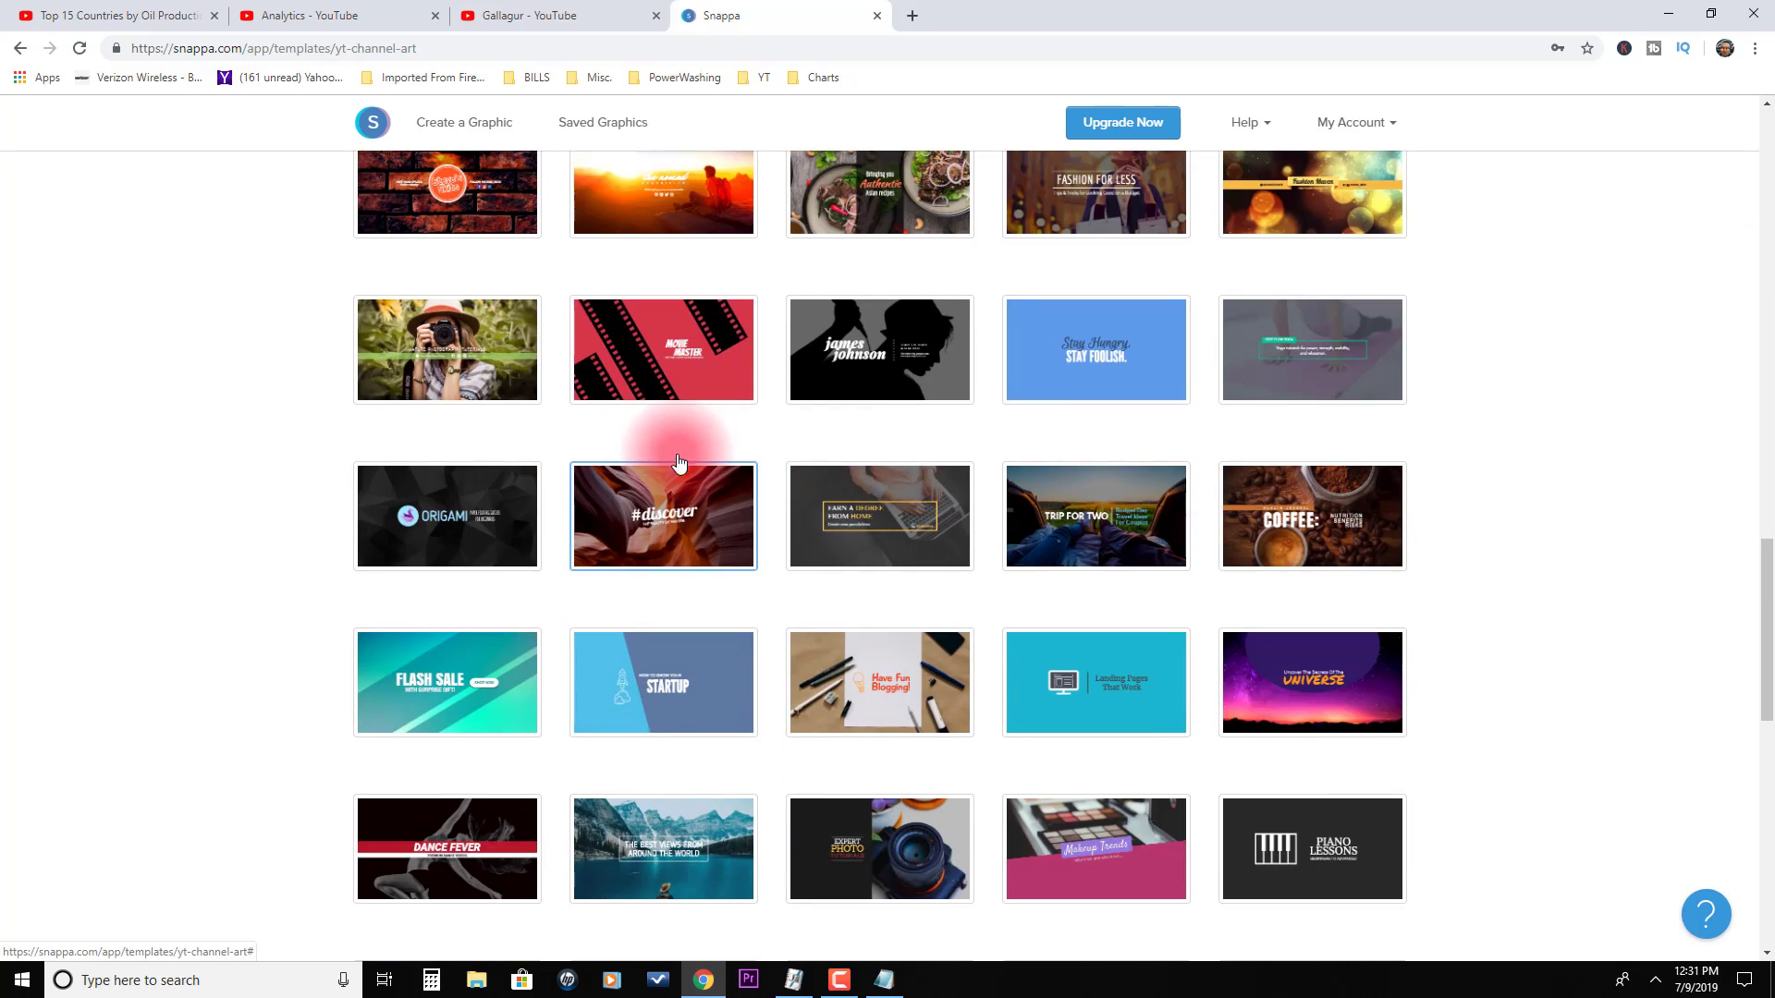
scroll(680, 462, "down", 4)
scroll(677, 462, "down", 5)
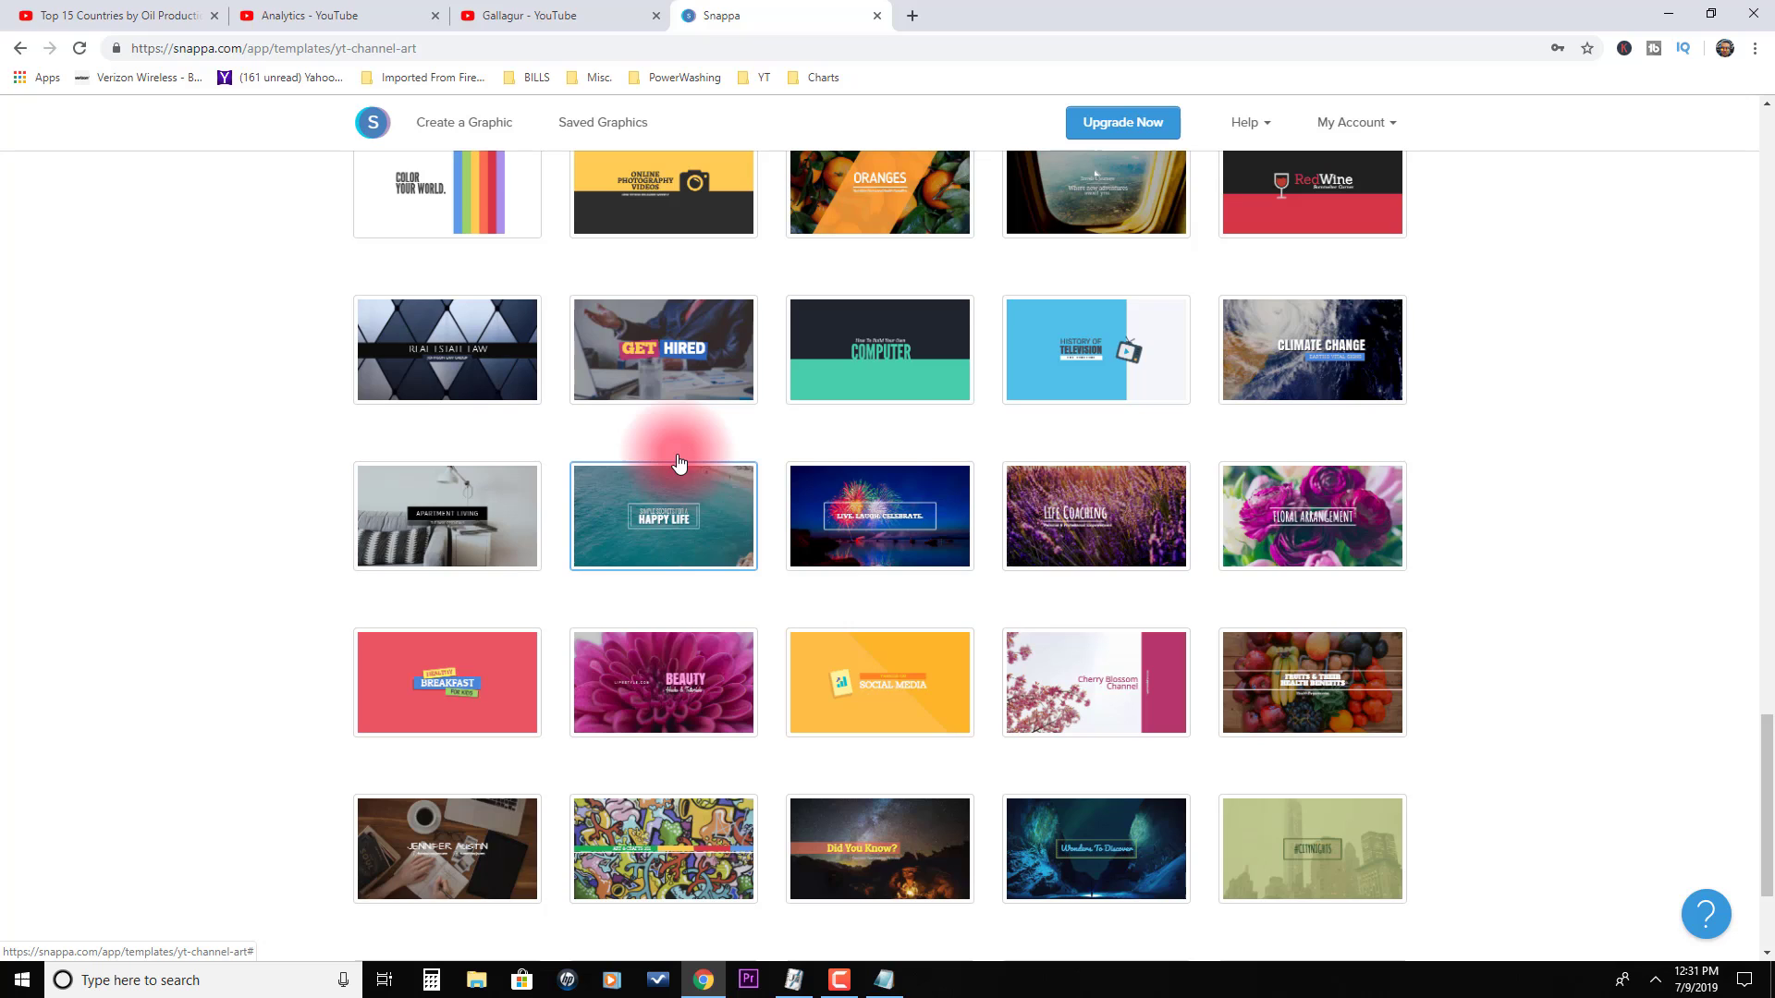
left_click(430, 374)
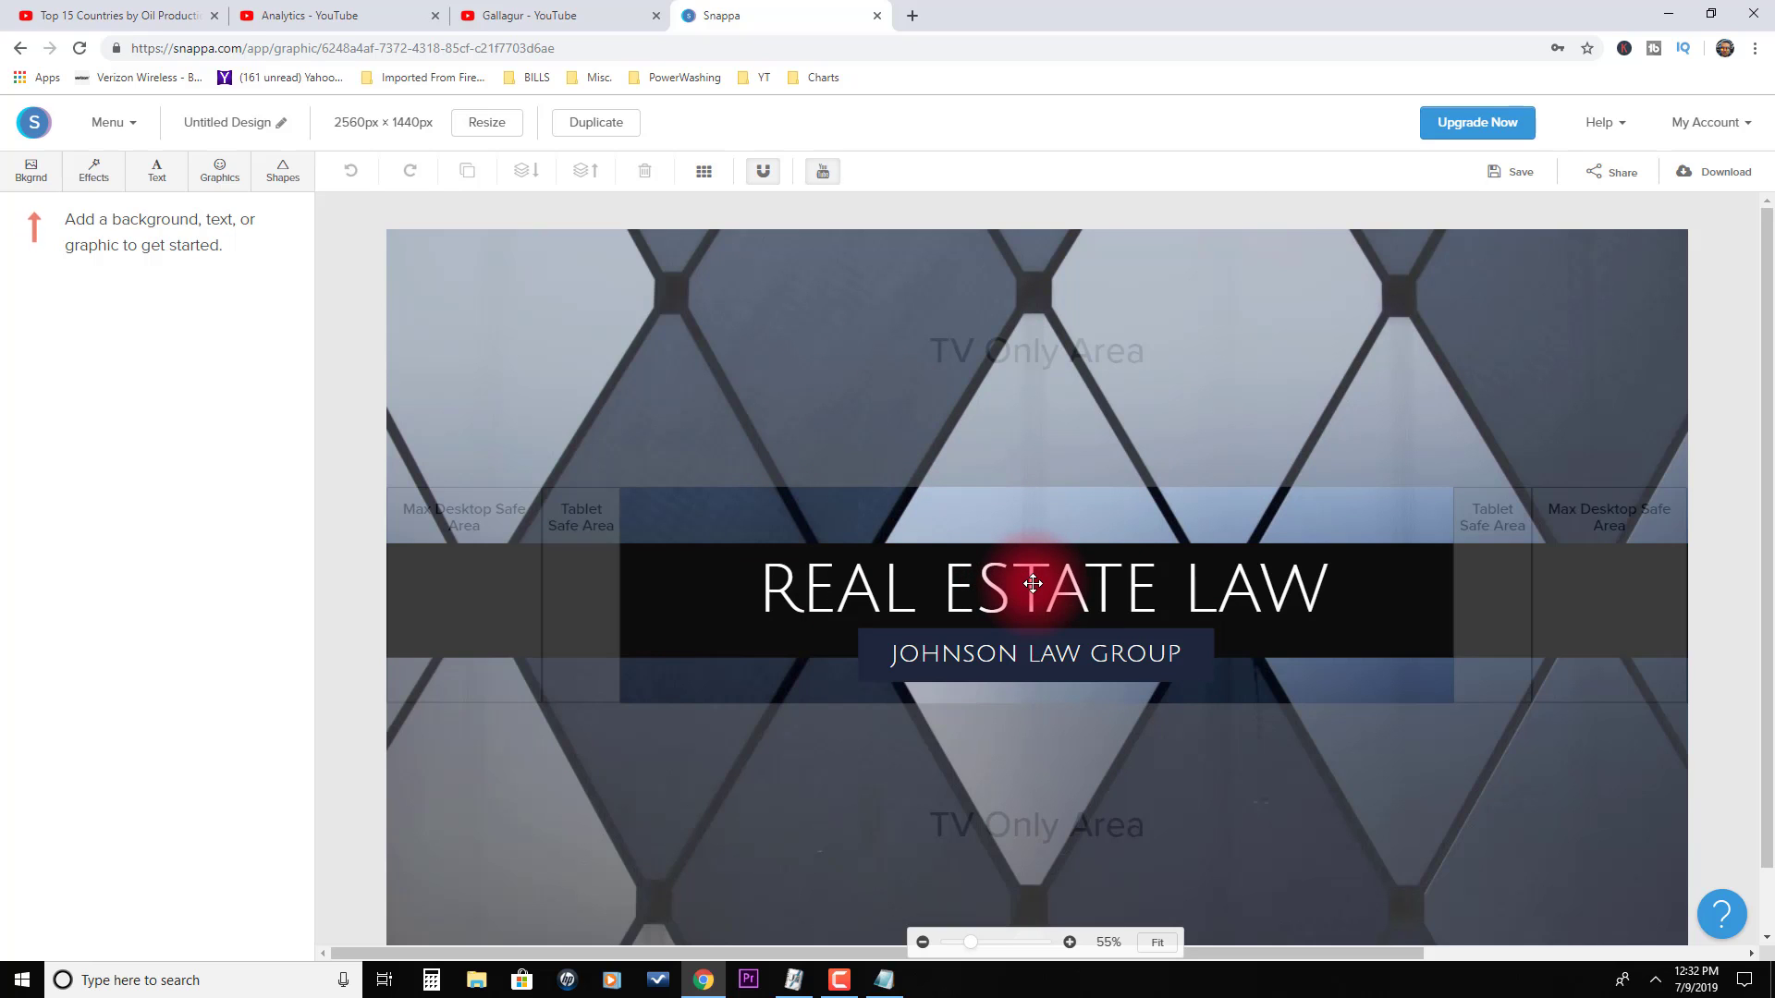
- Retitle the banner 'SUPER GAMER' and make the subtitle 'TOP GAMING YOUTUBER' fit one line
double_click(1032, 583)
type("S")
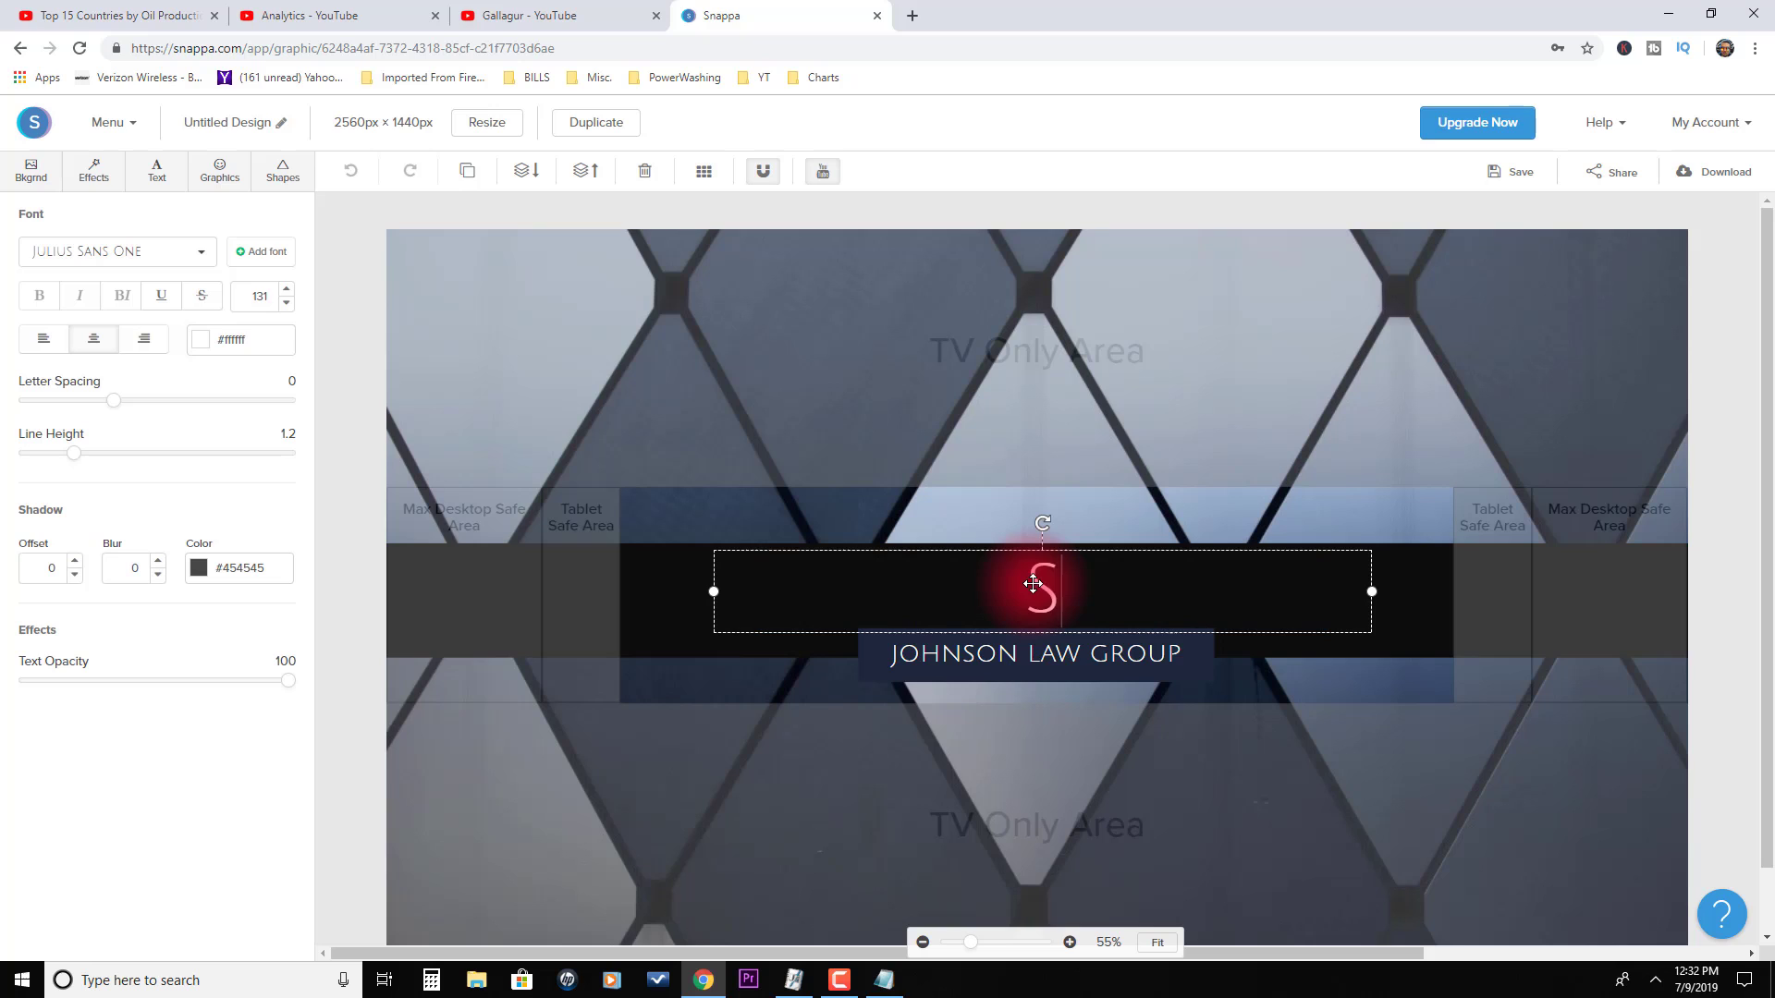
type("UPER GAMER")
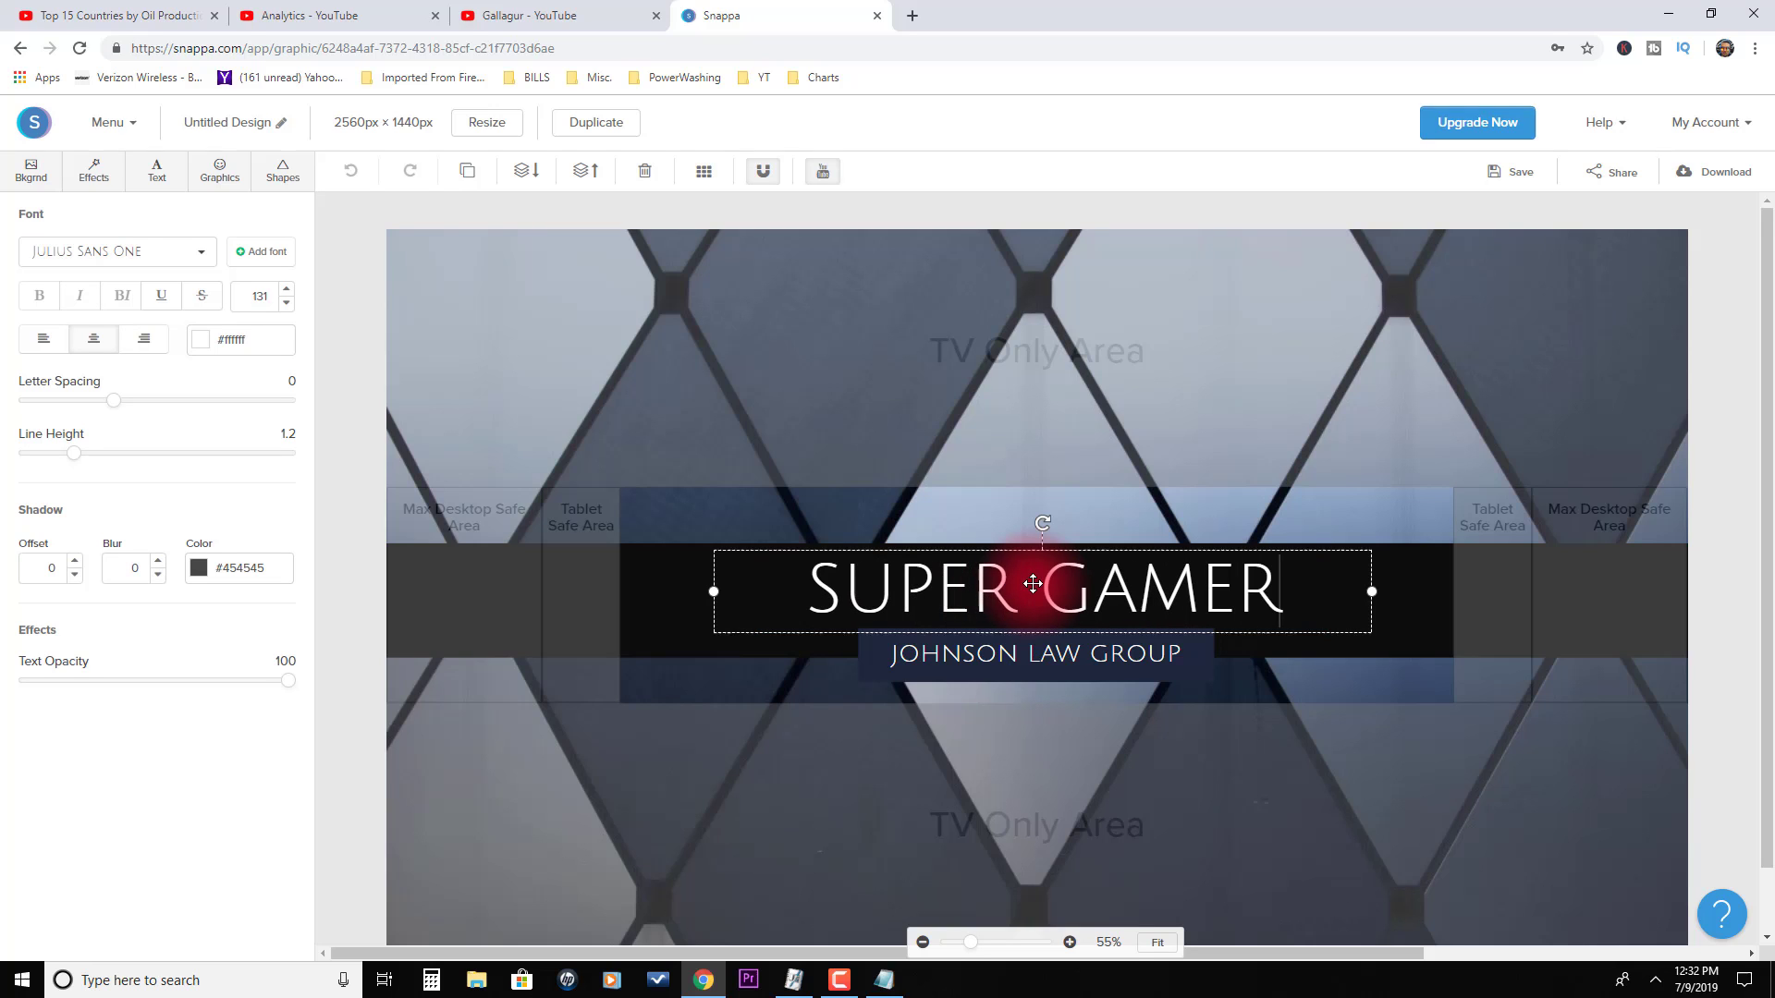
double_click(1036, 659)
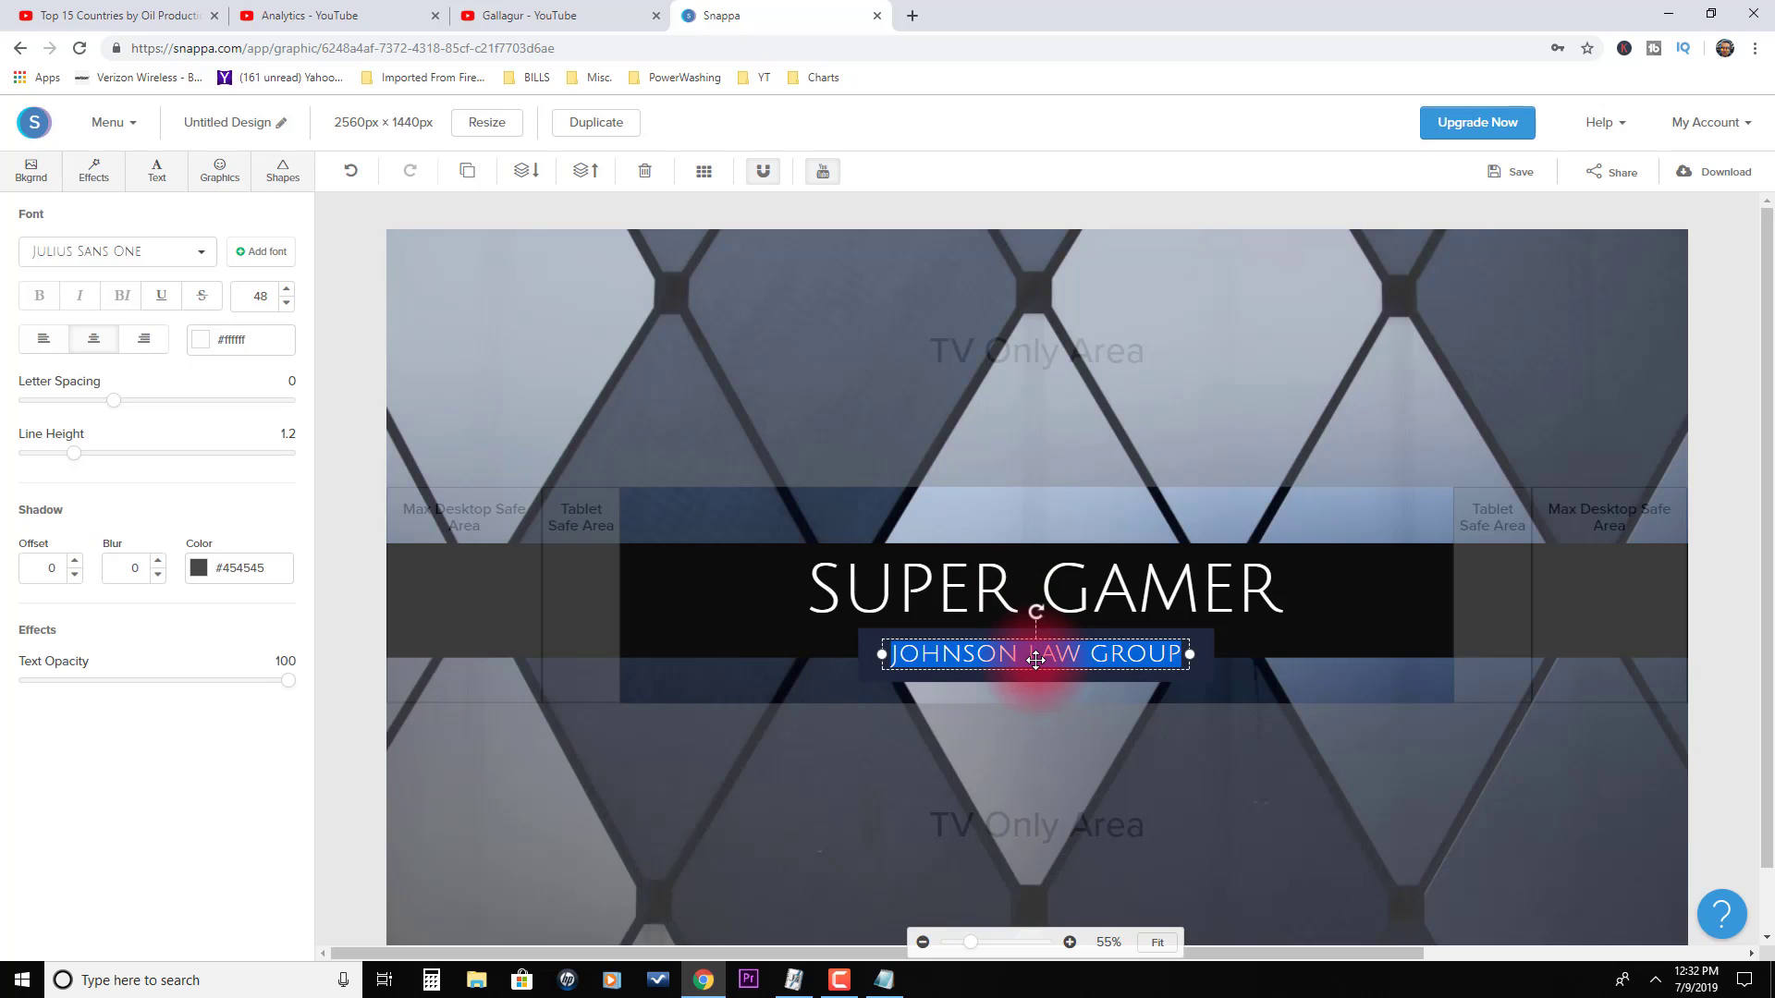
type("TOP")
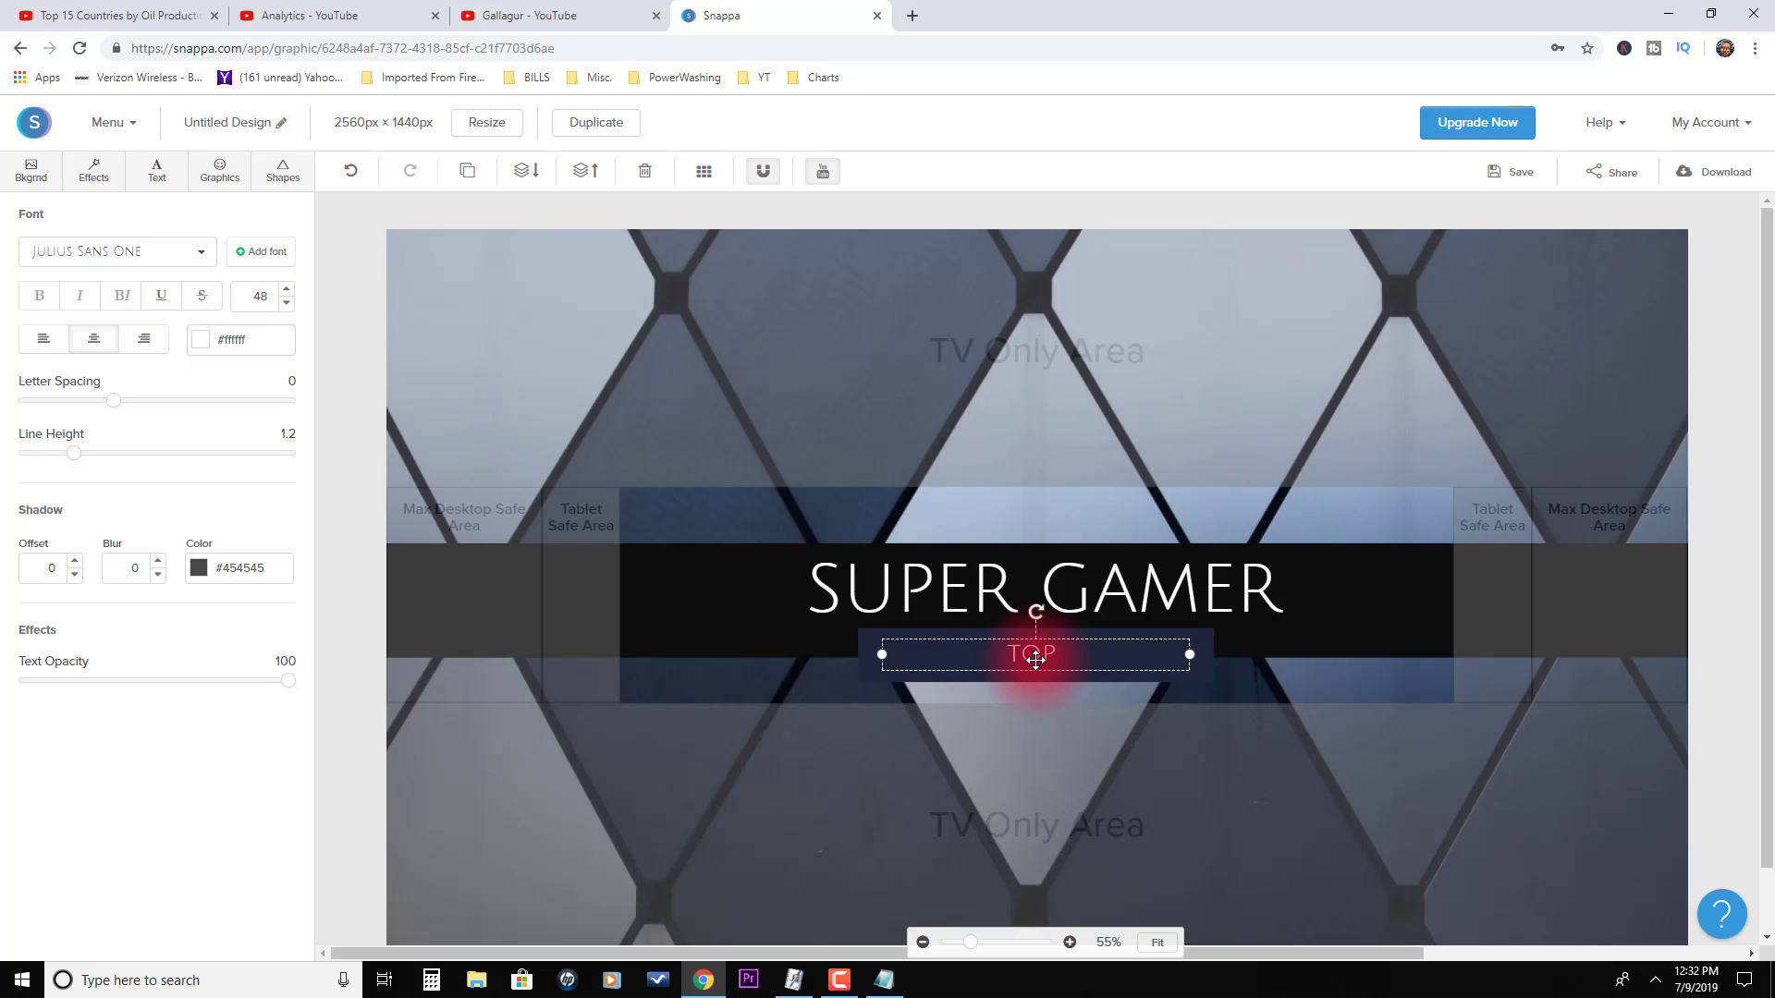
type(" GAMING YO")
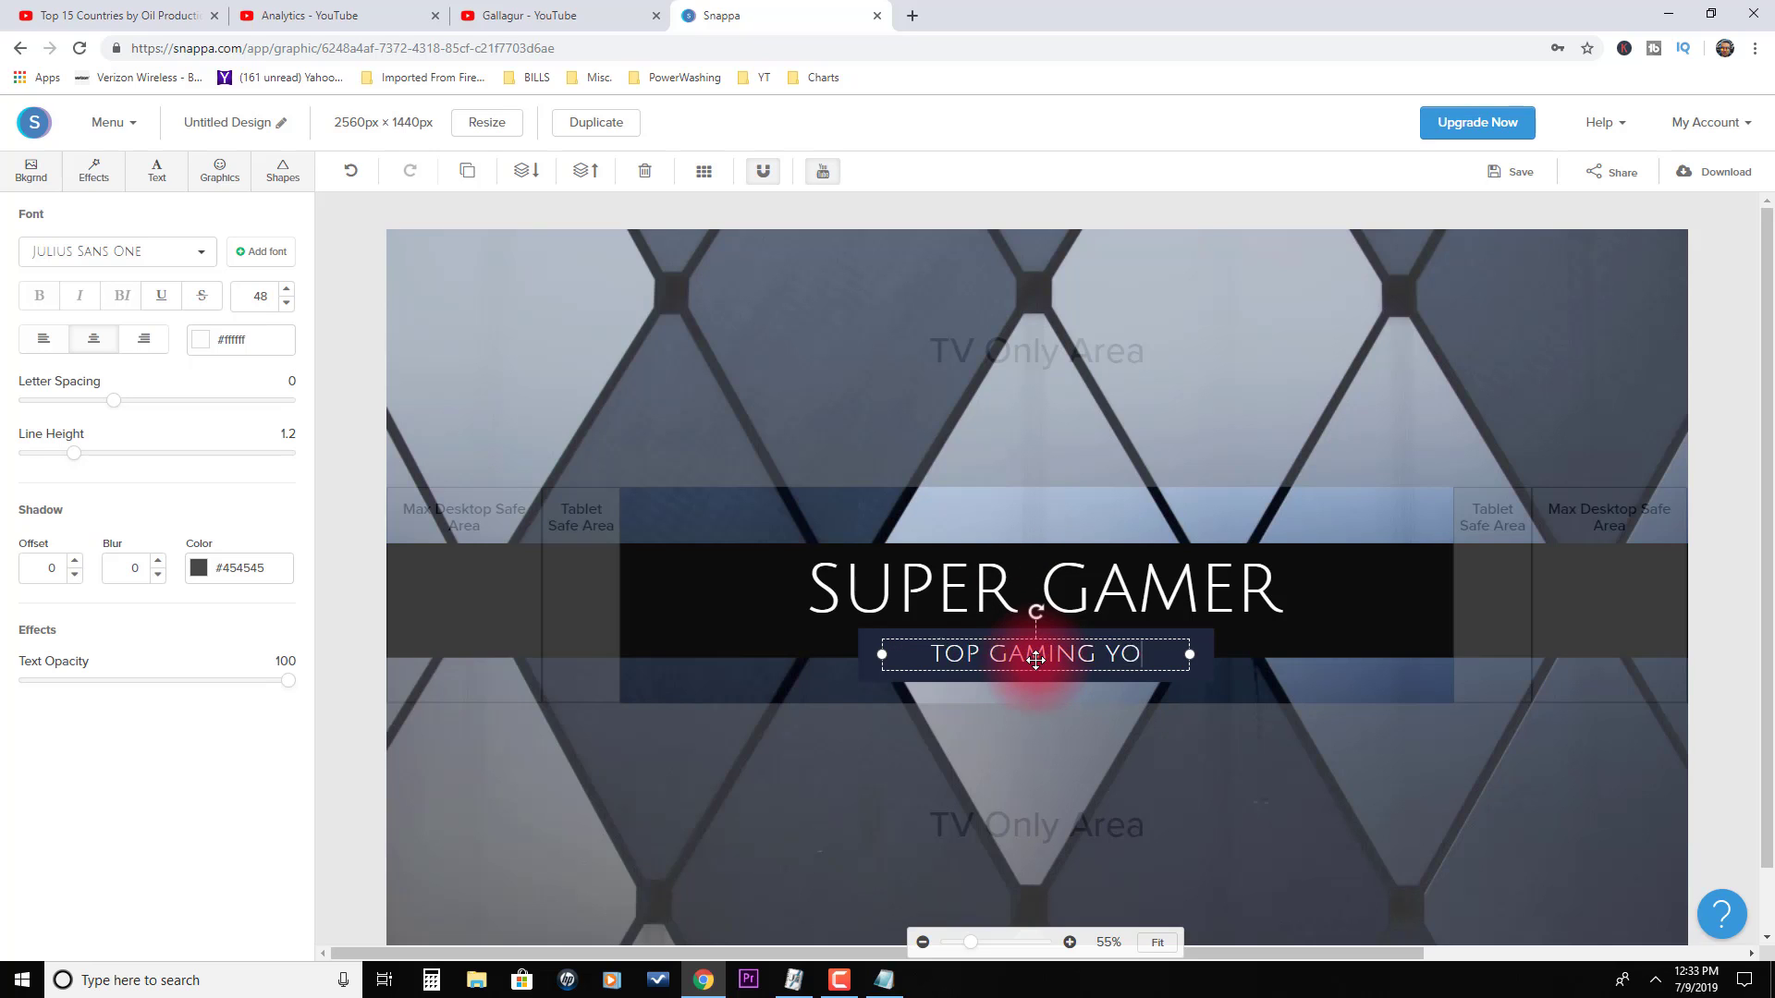
type("UTUBER")
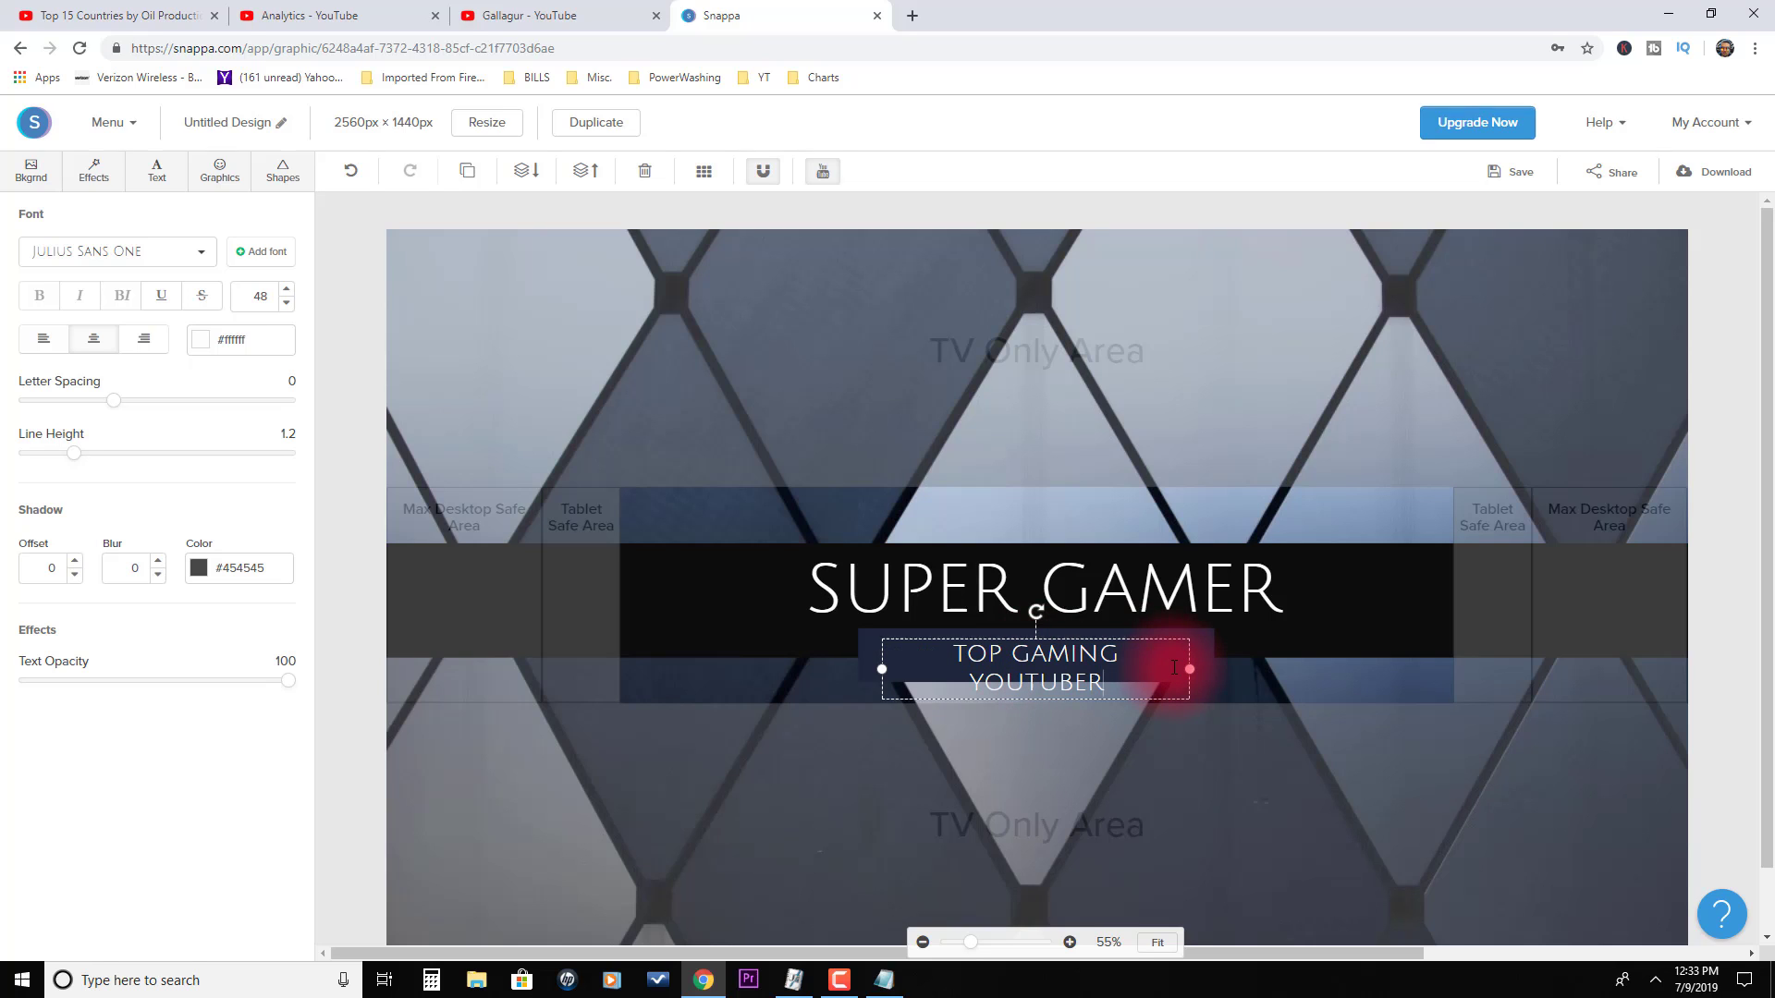
left_click_drag(1190, 668, 1205, 662)
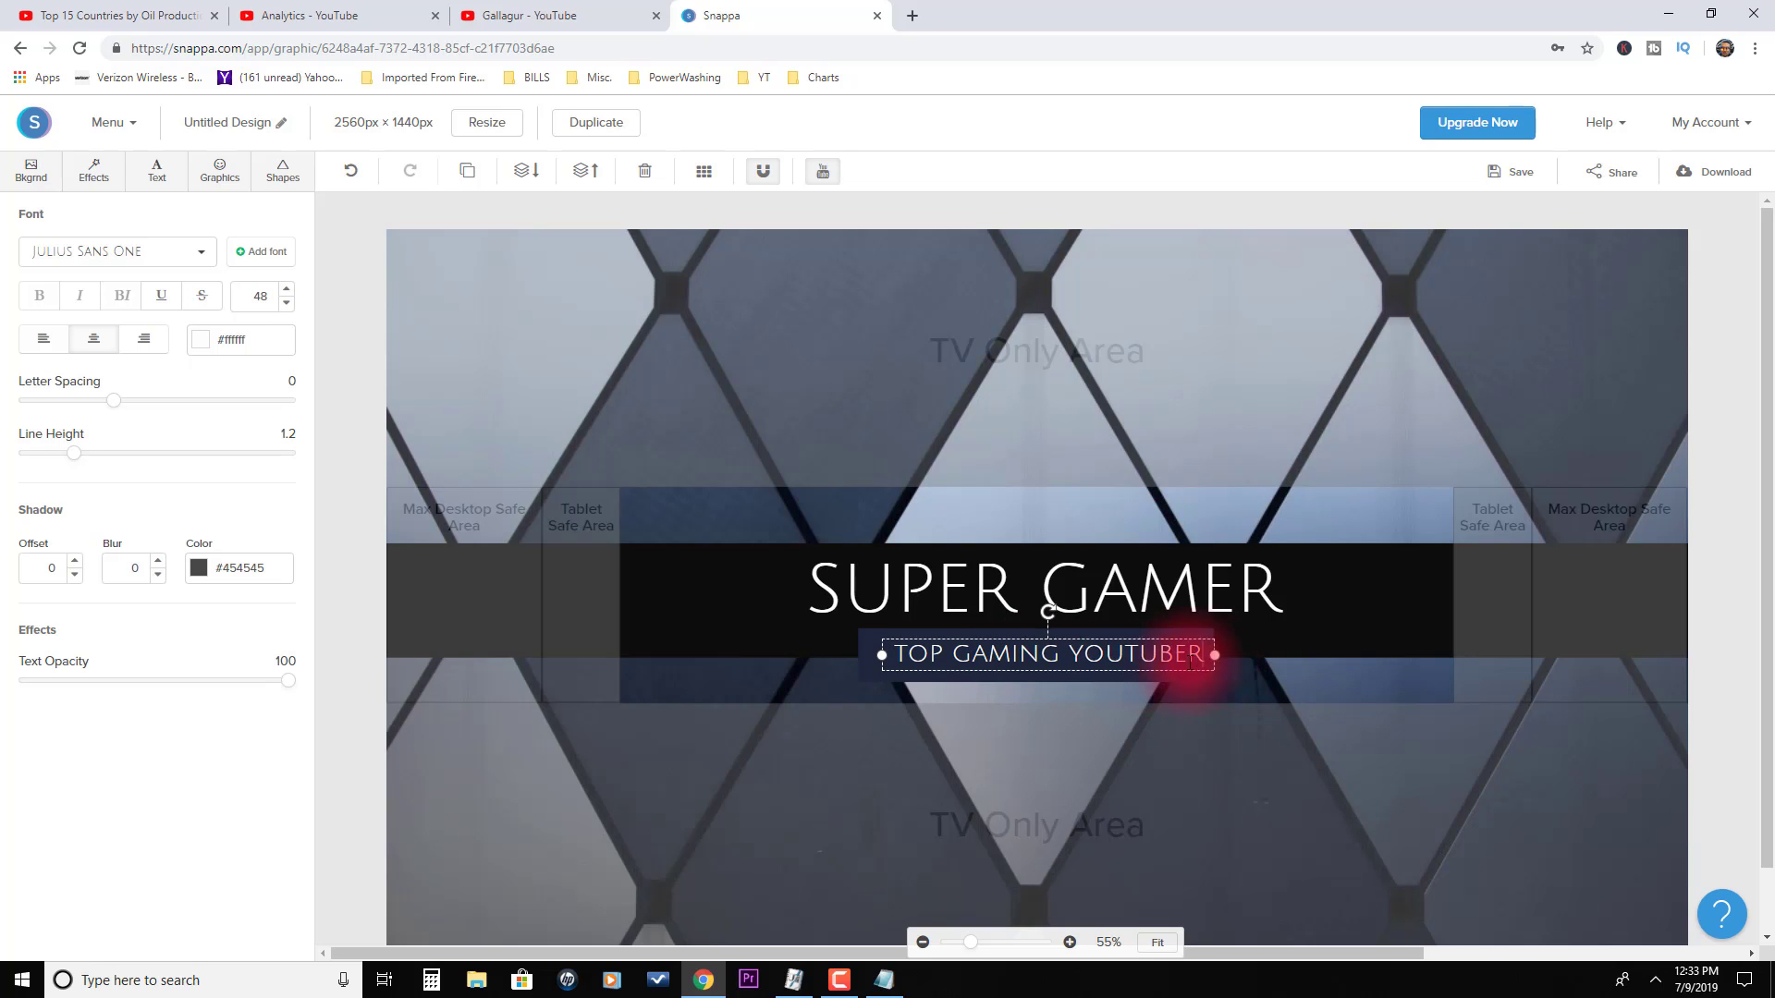
left_click(1262, 744)
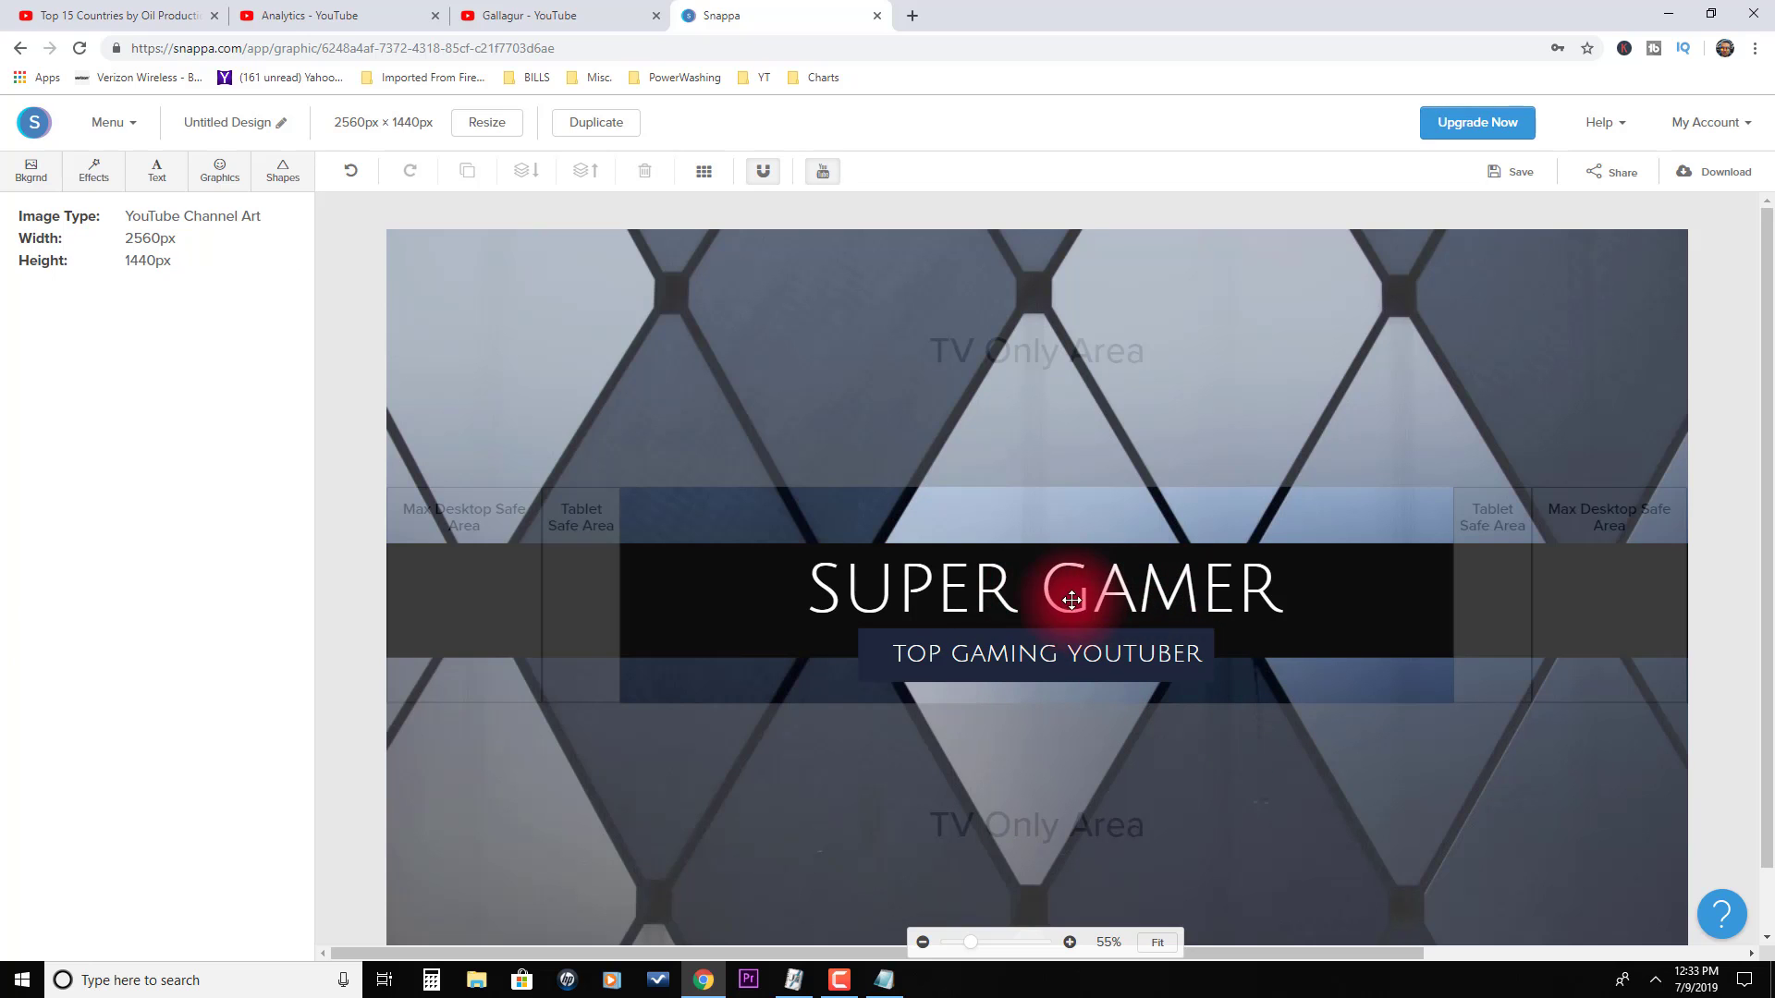
- Select the banner behind the titles and give it a solid red #ff0000 border
double_click(933, 589)
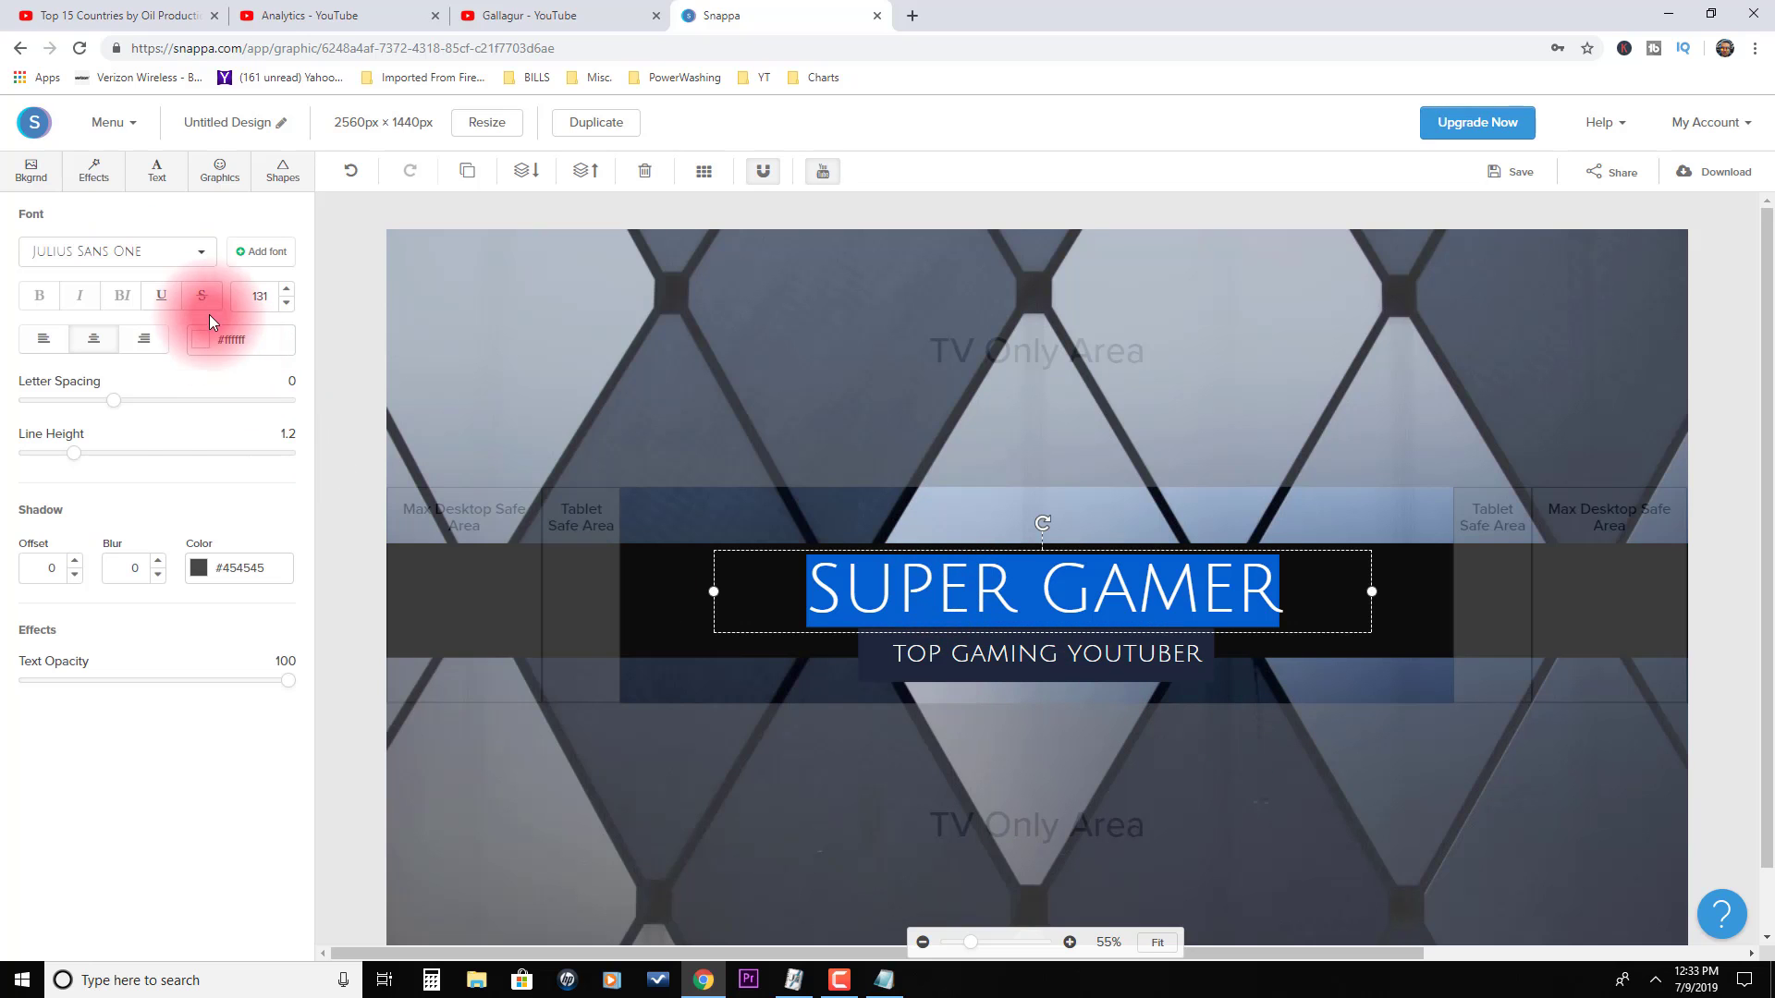
left_click(951, 654)
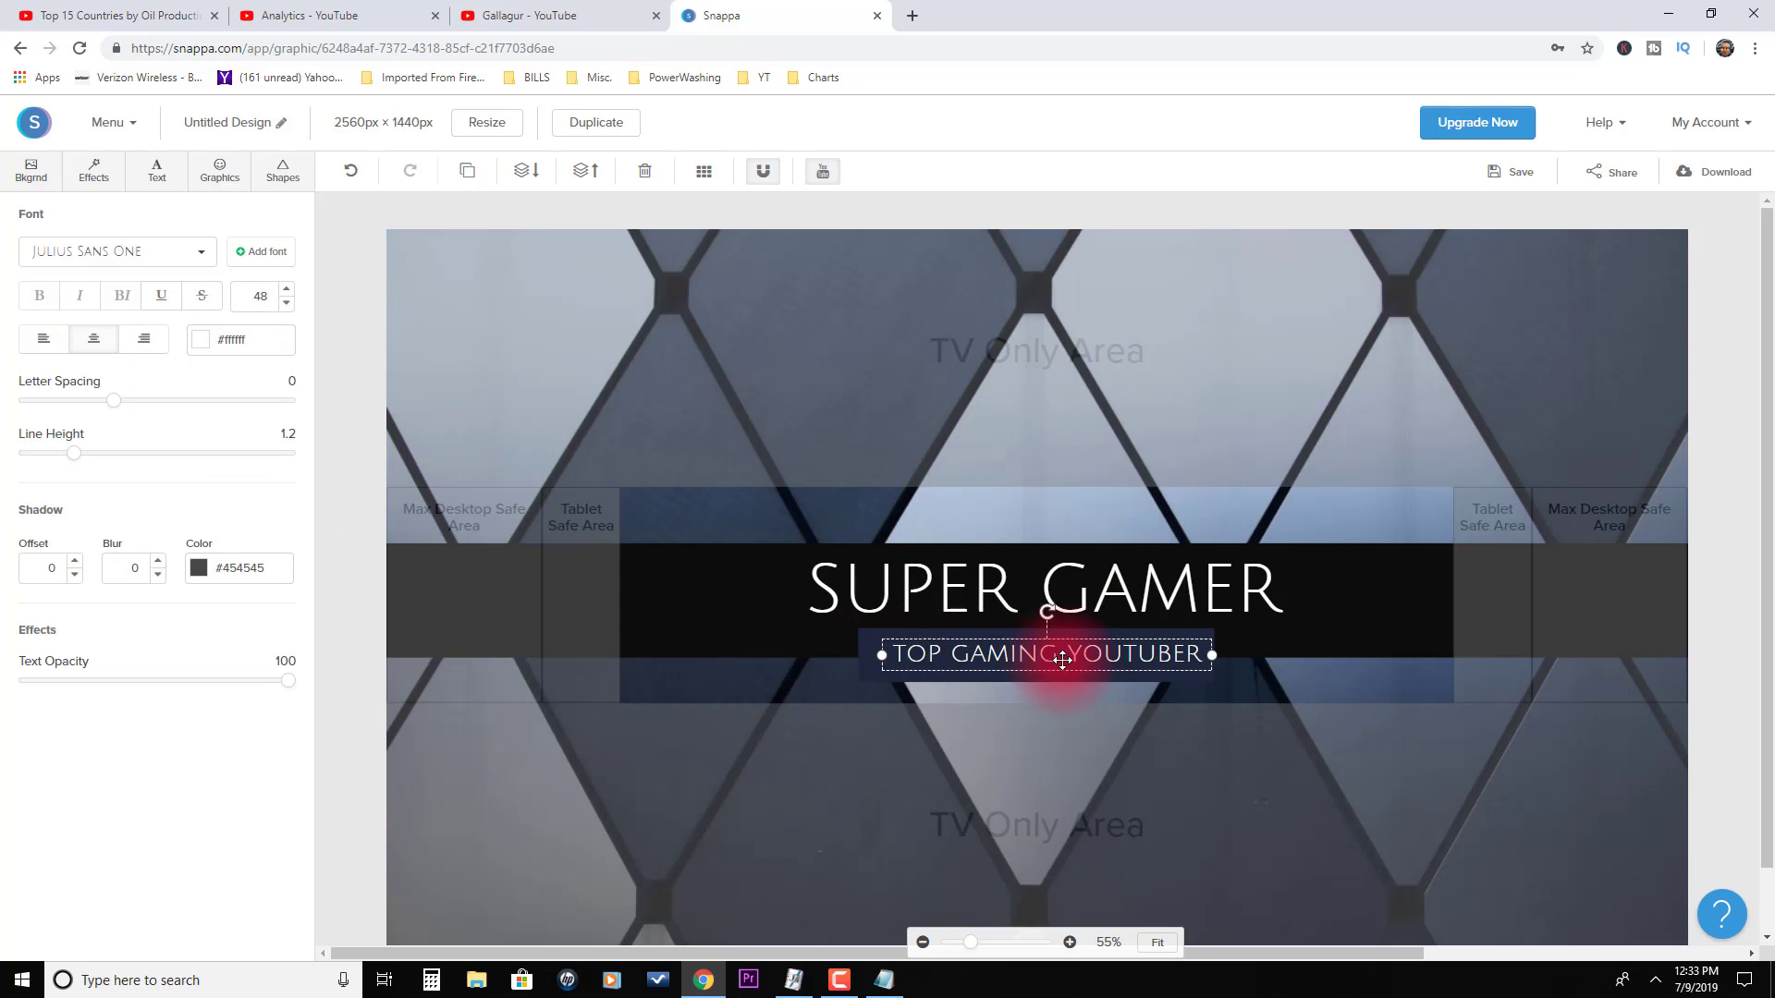
left_click(704, 580)
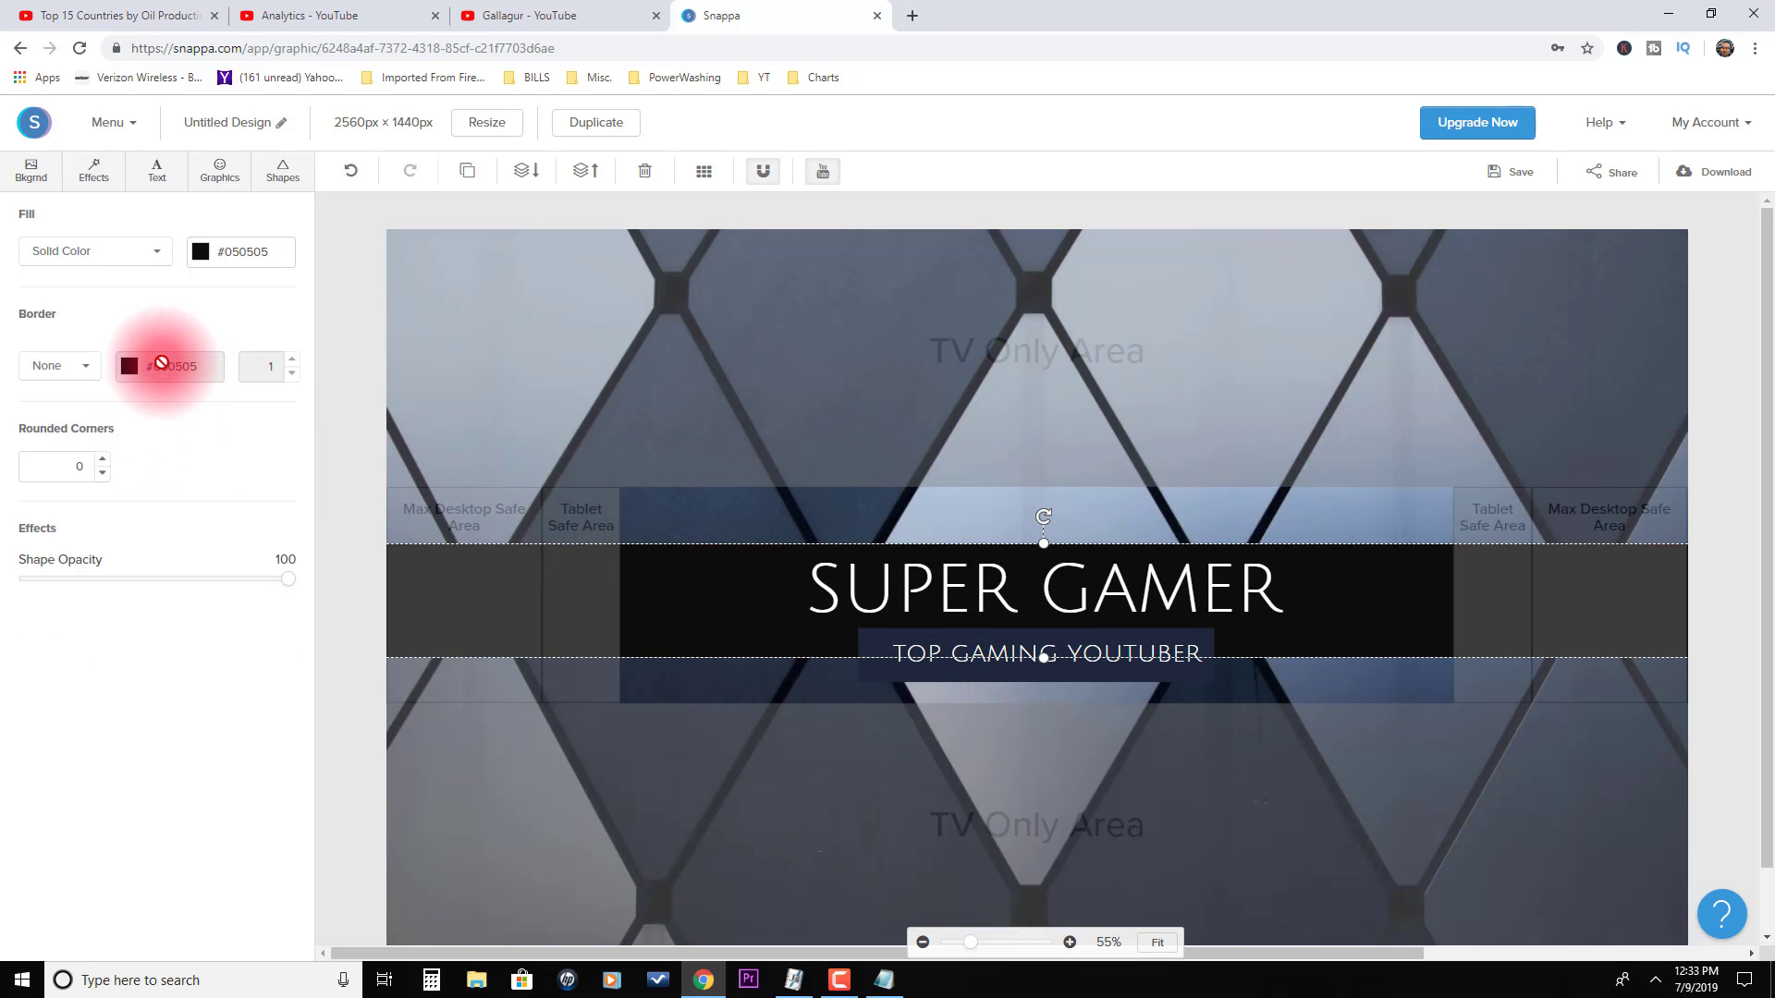
left_click(130, 366)
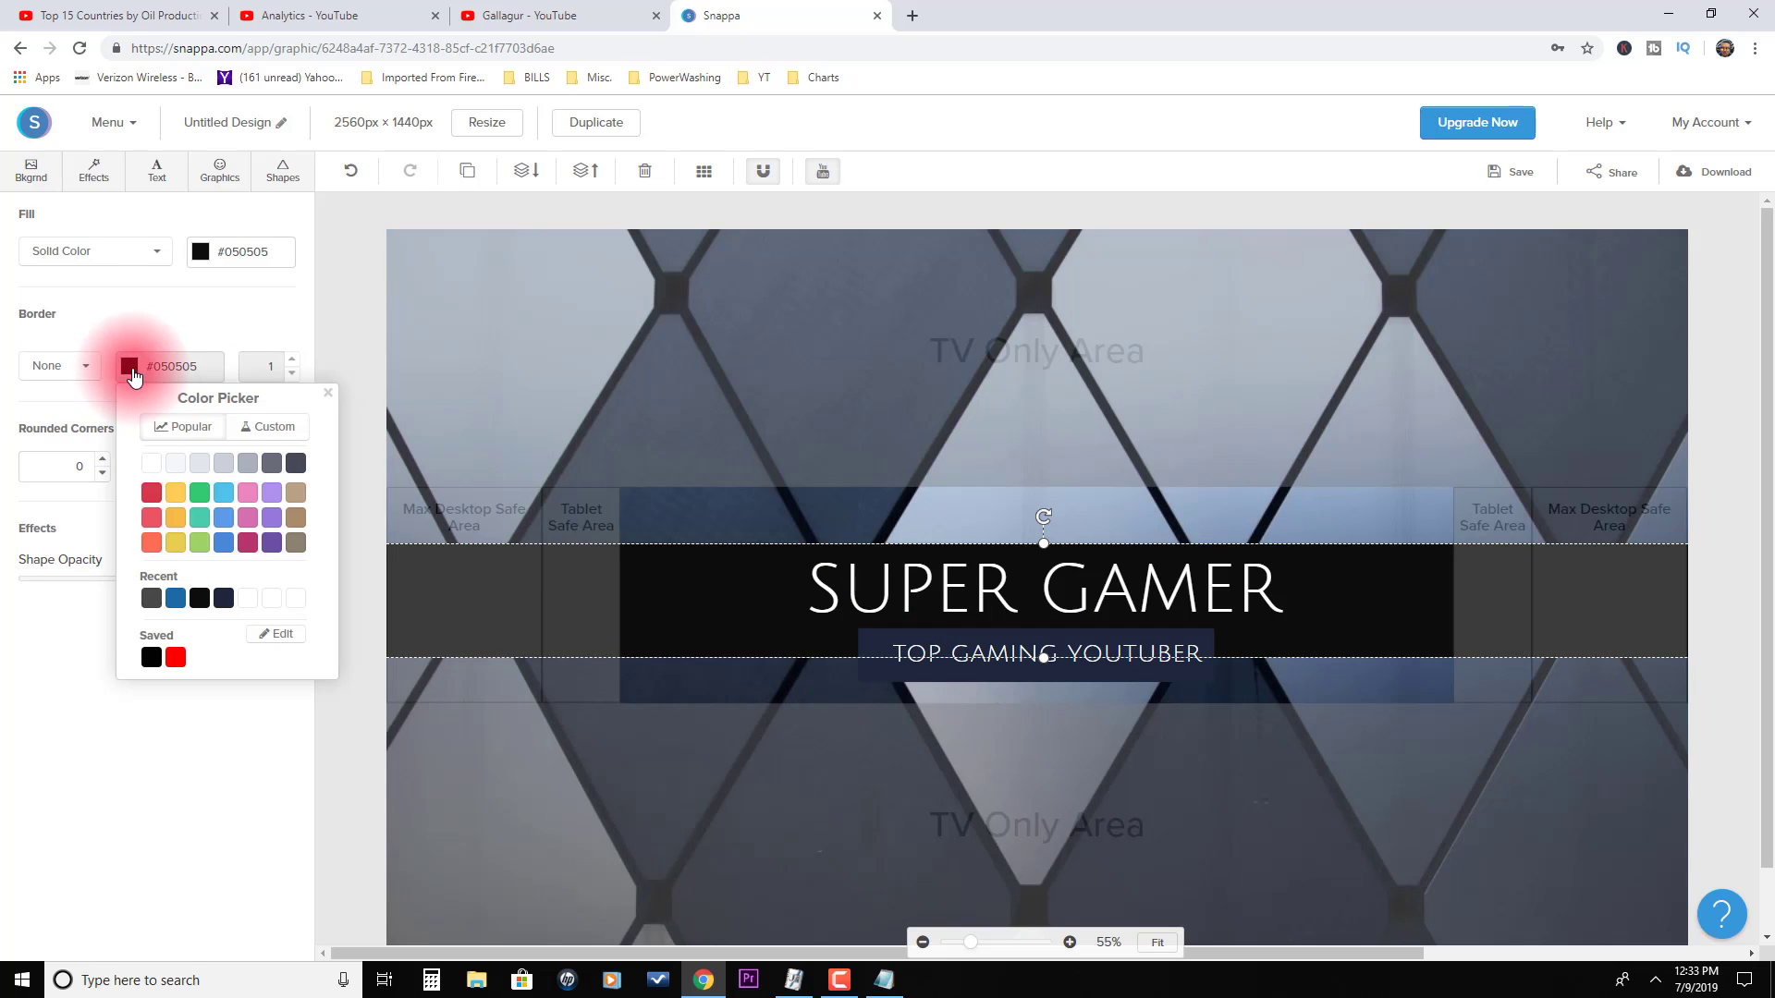
left_click(176, 658)
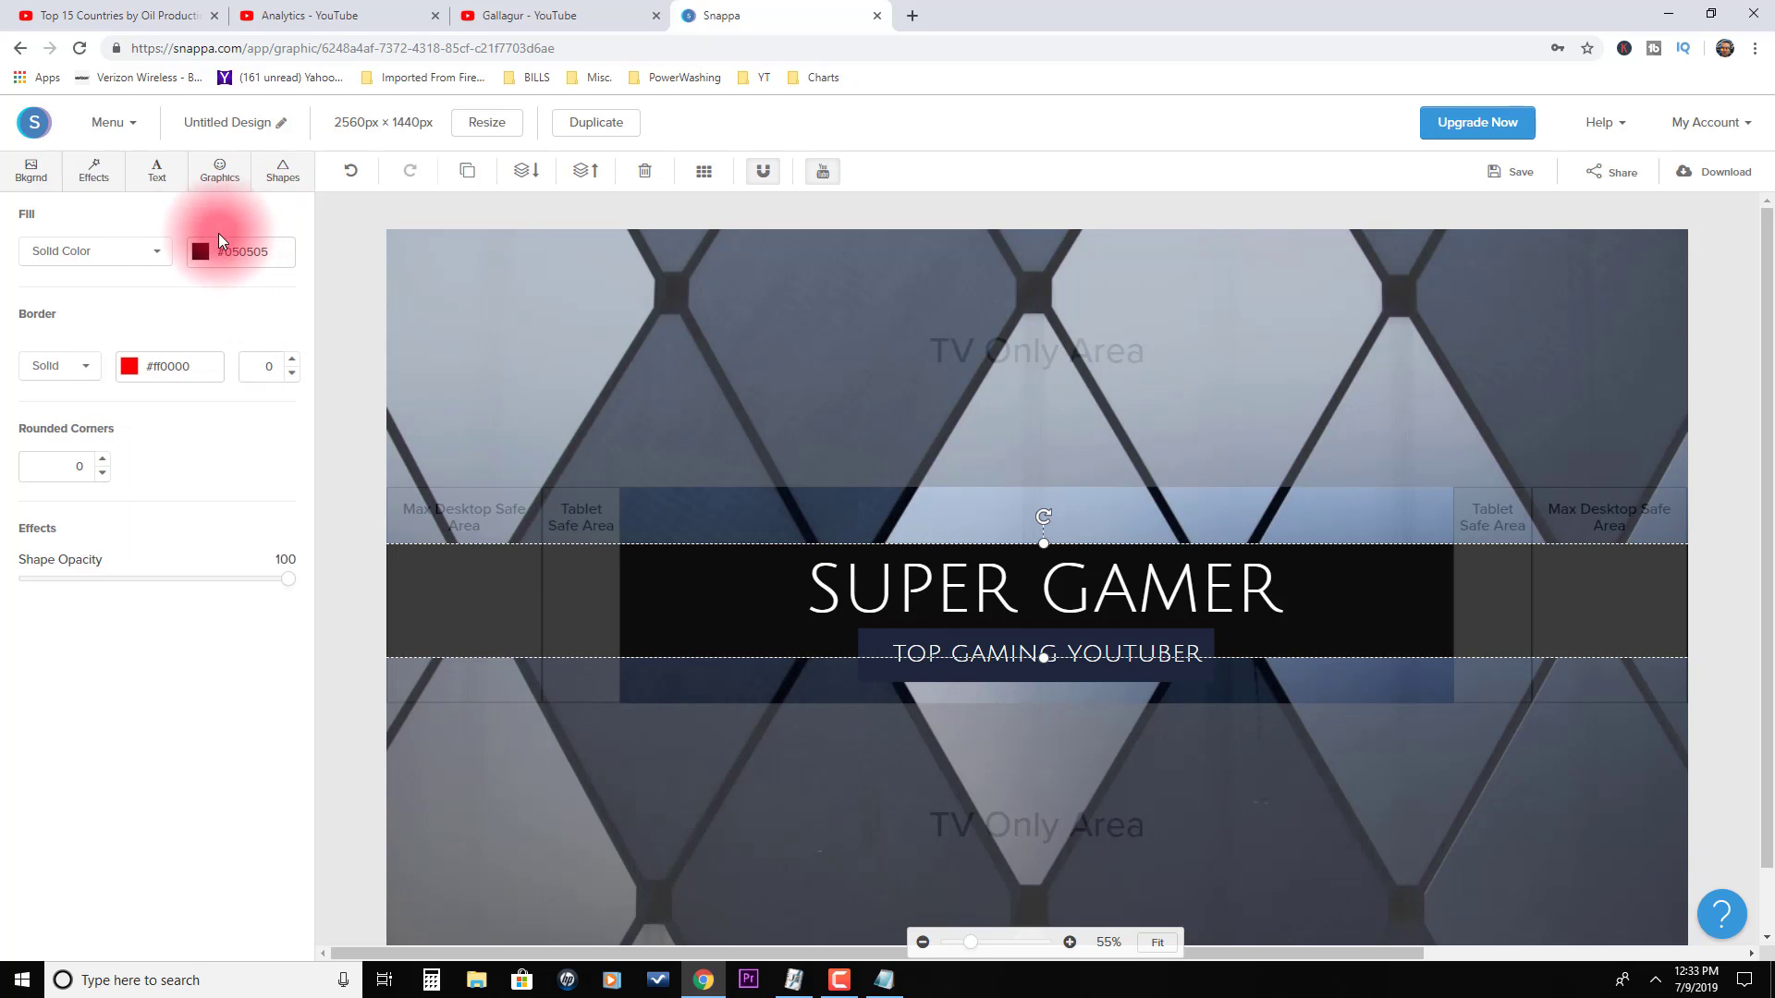
- Set the banner fill to pure black #000000 after briefly trying red
left_click(194, 254)
left_click(243, 543)
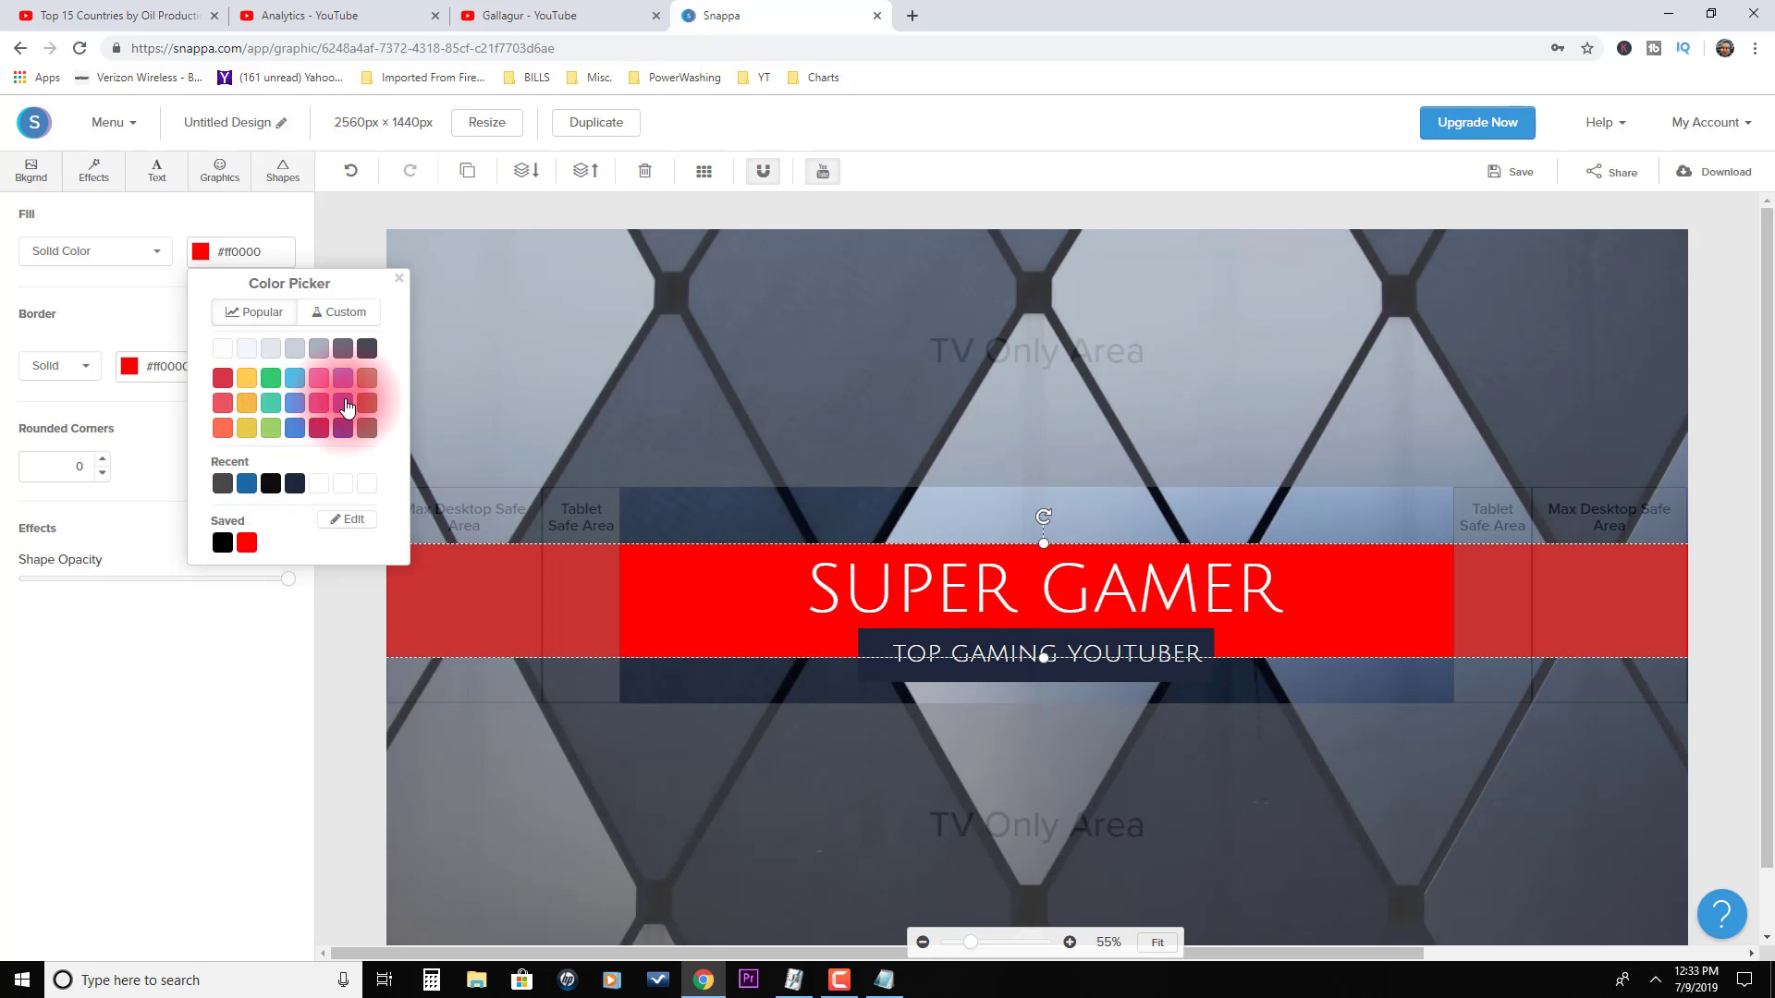
left_click(290, 484)
left_click(222, 542)
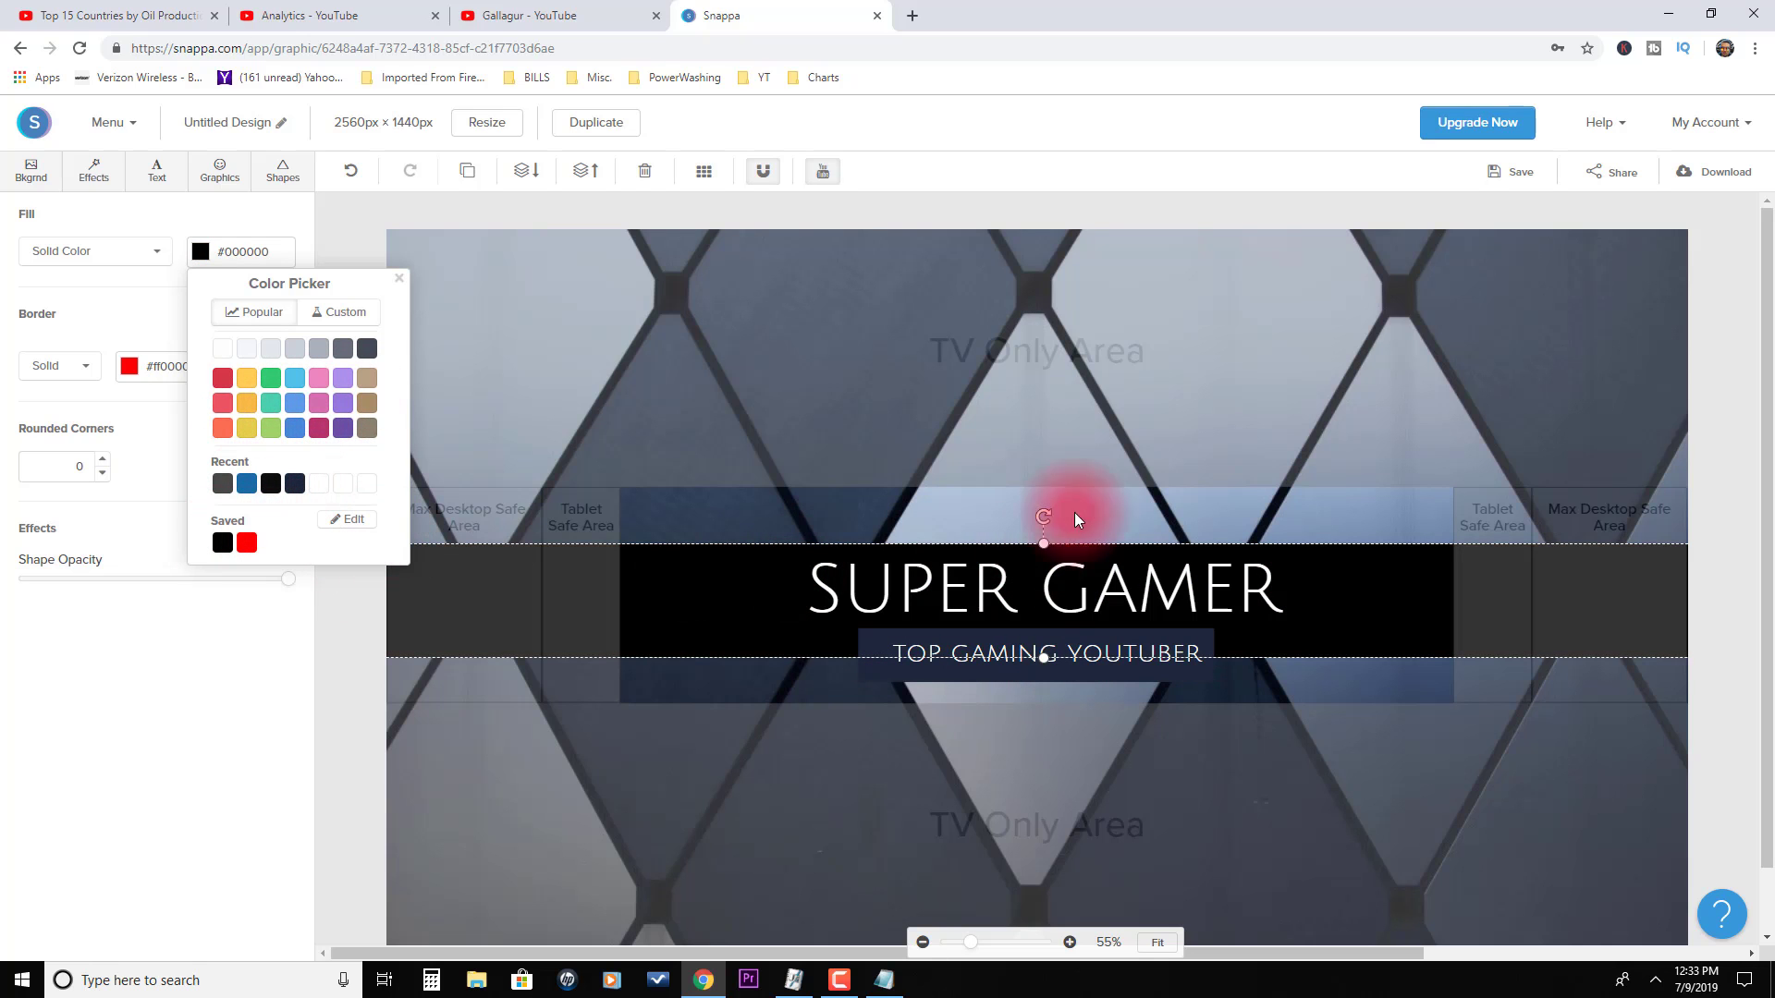
left_click(182, 792)
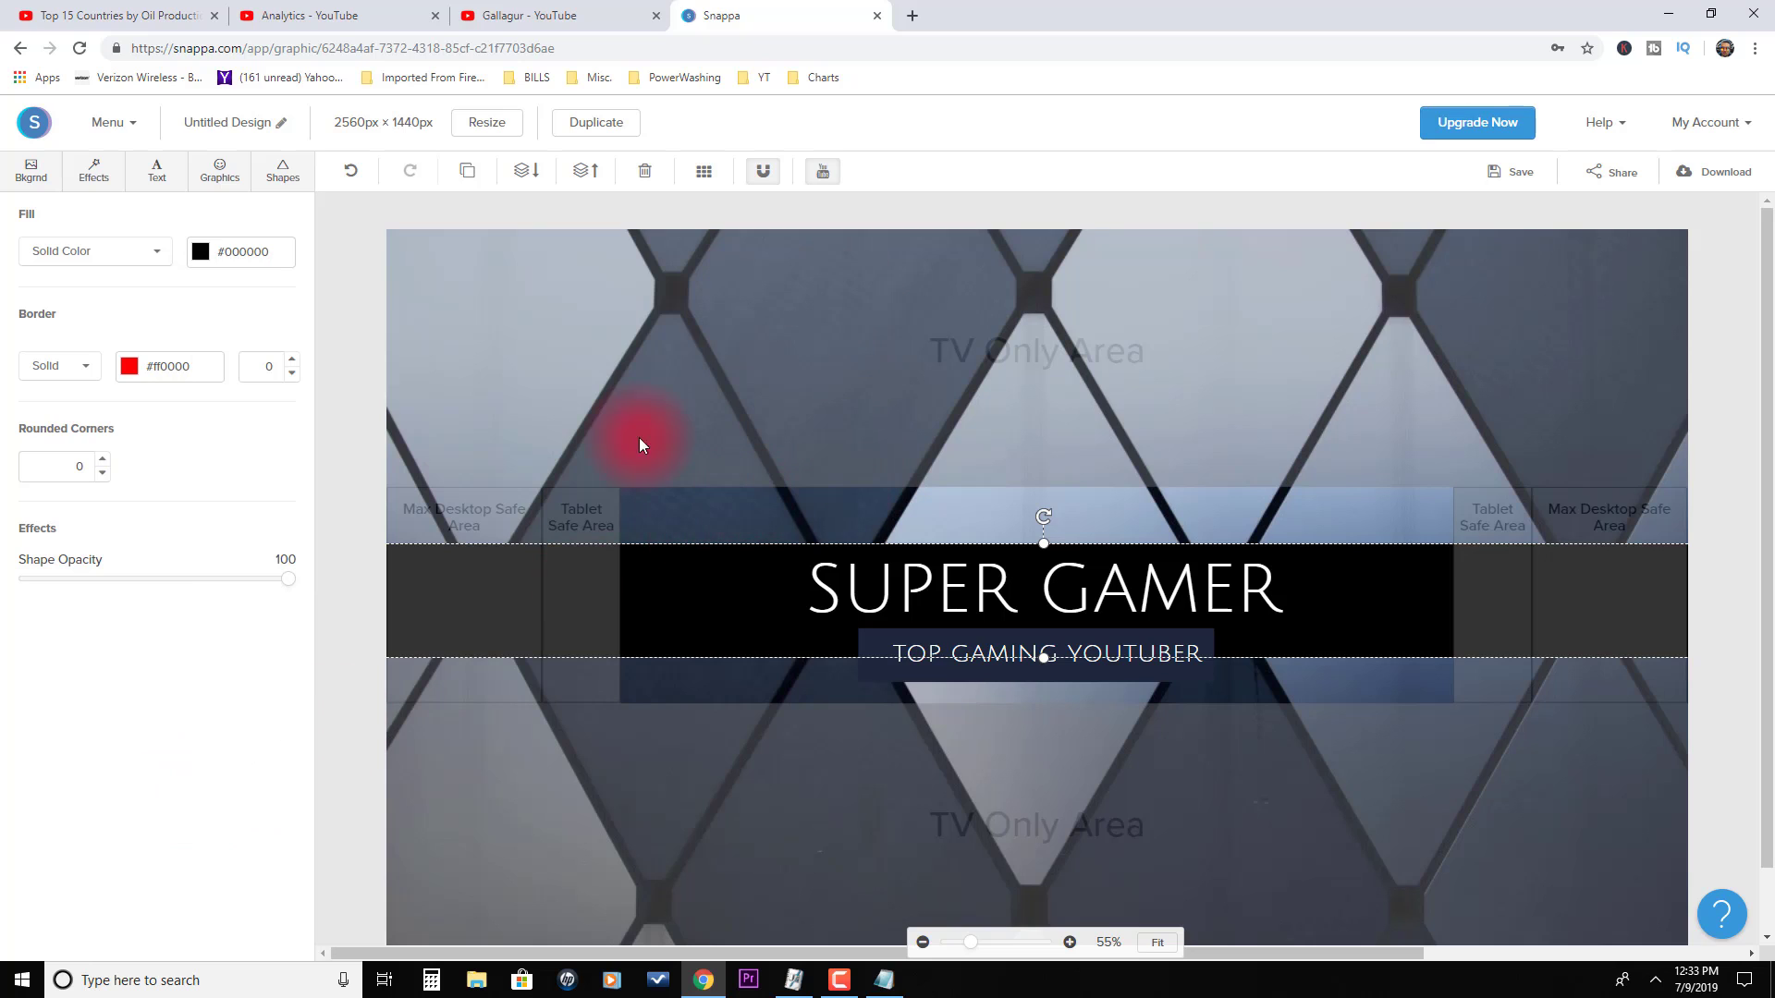
- Preview the abstract paint, parrot, royal guard and night city photos as backgrounds
left_click(30, 169)
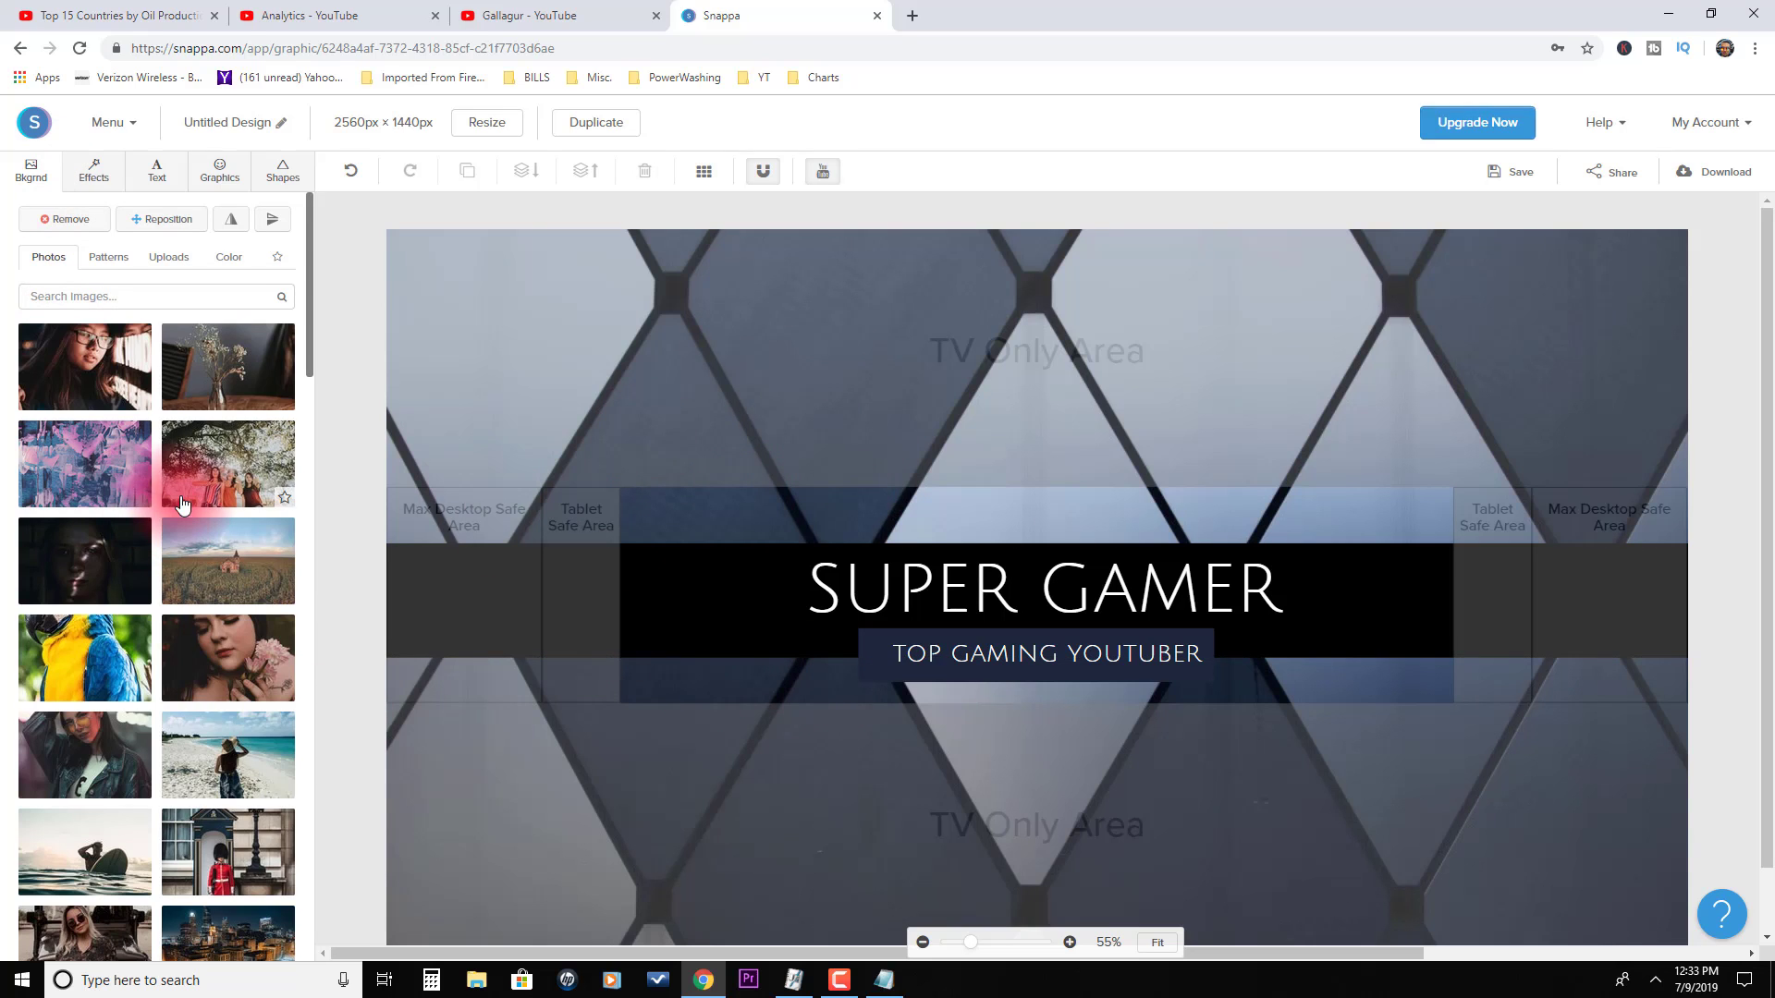
left_click(61, 469)
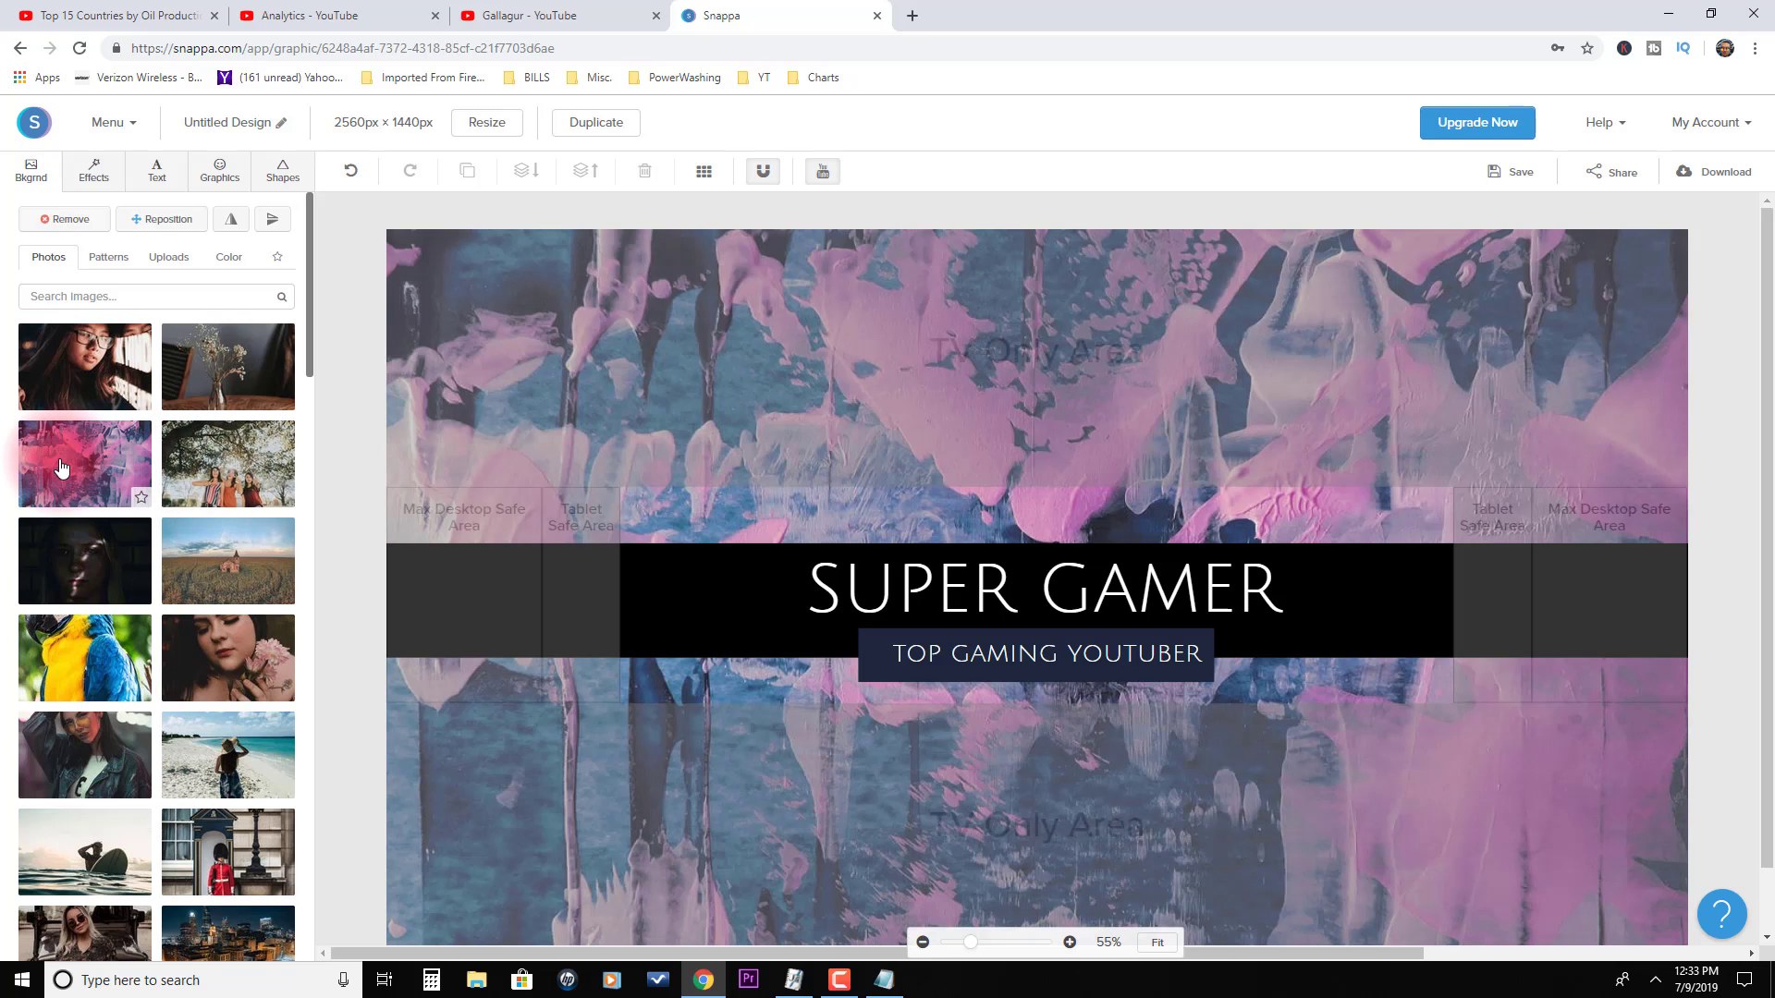
left_click(89, 646)
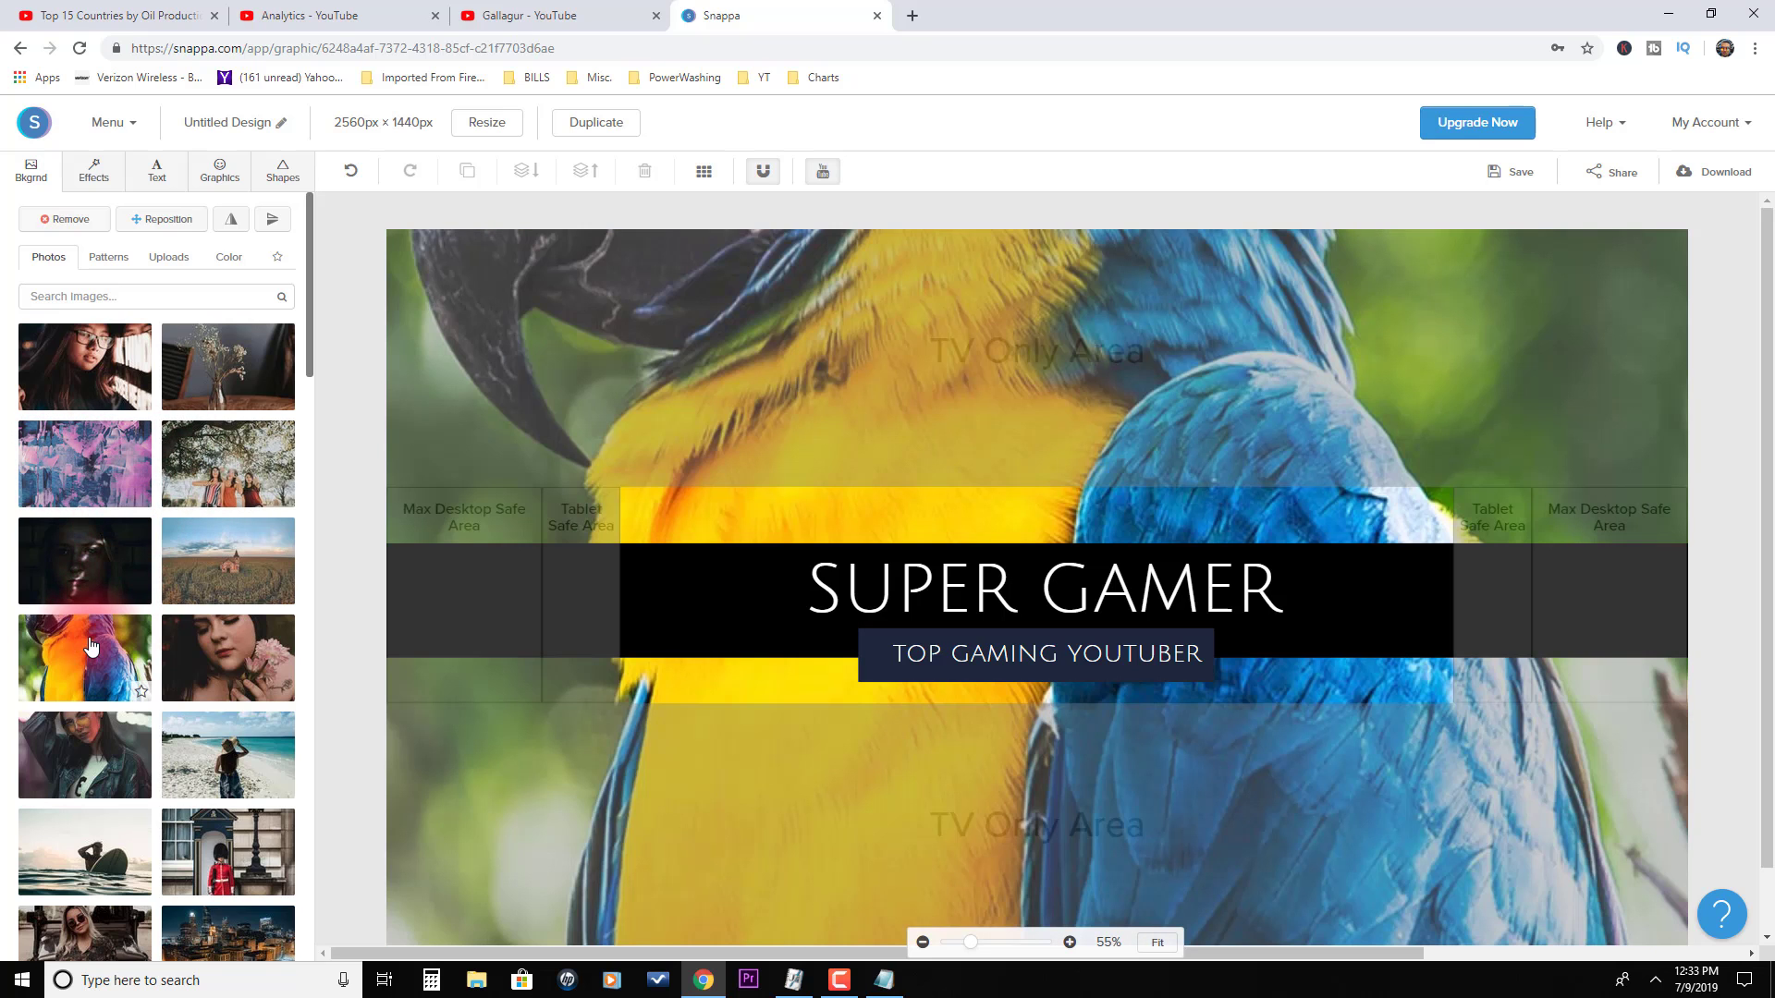
scroll(185, 666, "down", 2)
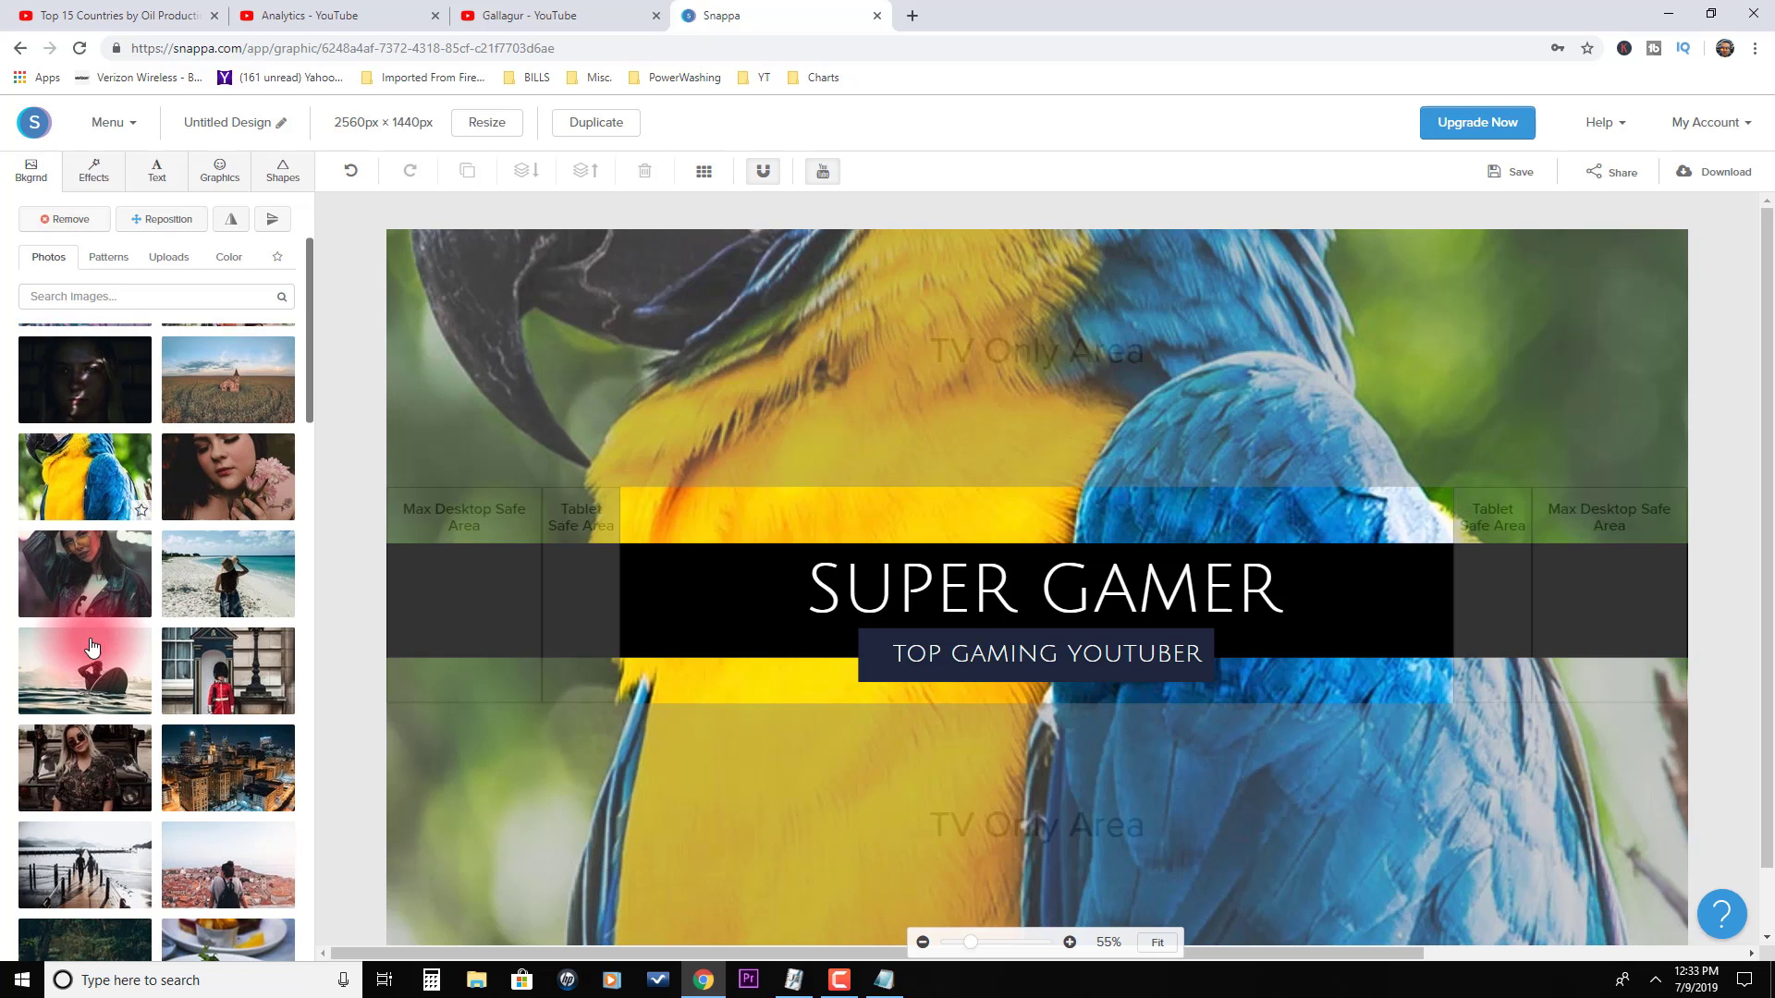
left_click(259, 681)
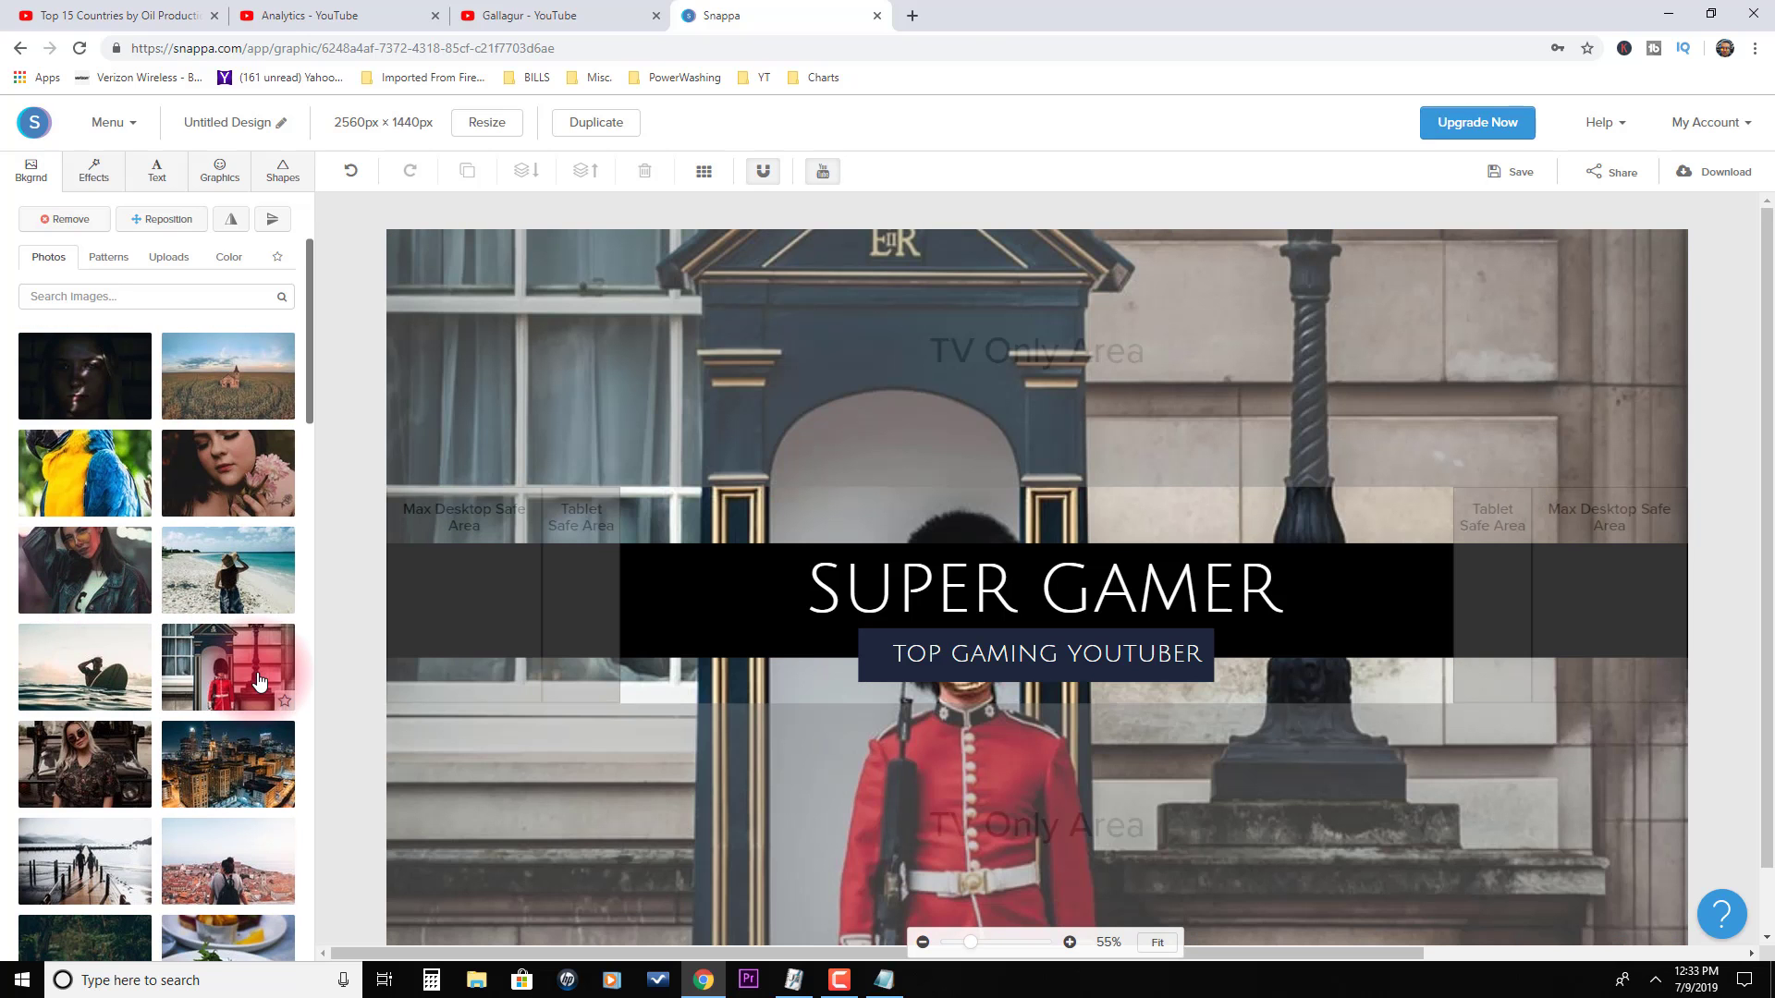
left_click(213, 783)
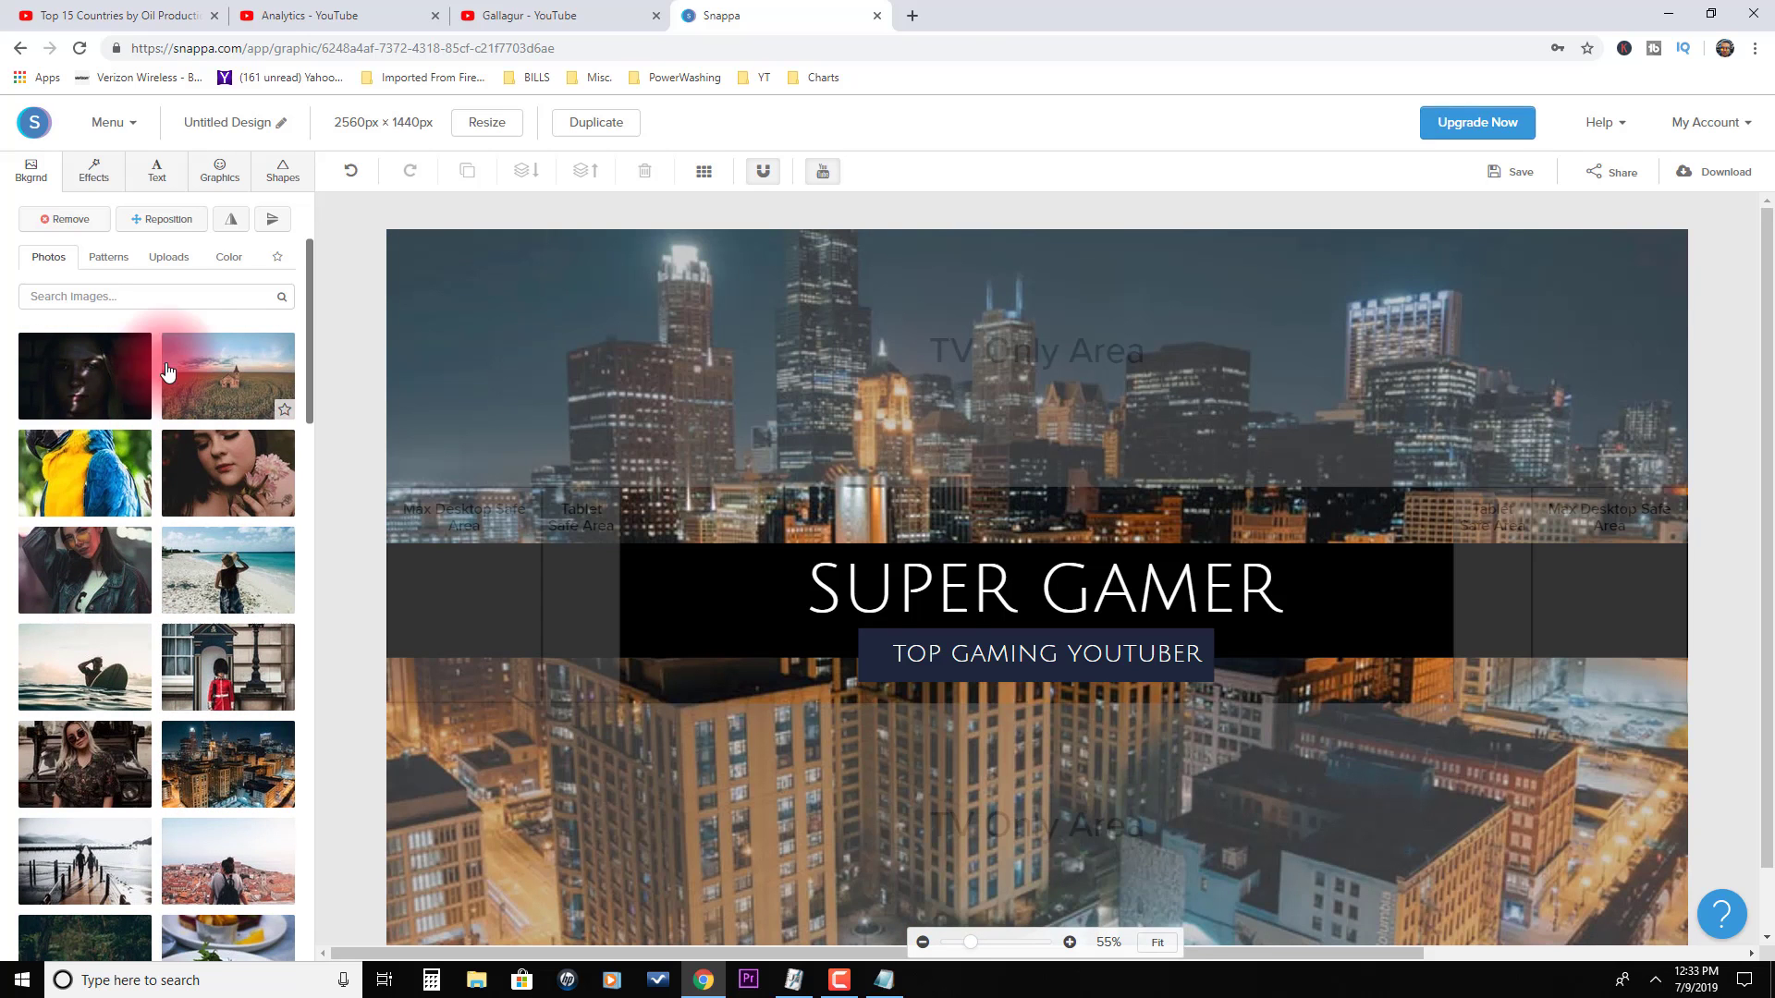
left_click(167, 259)
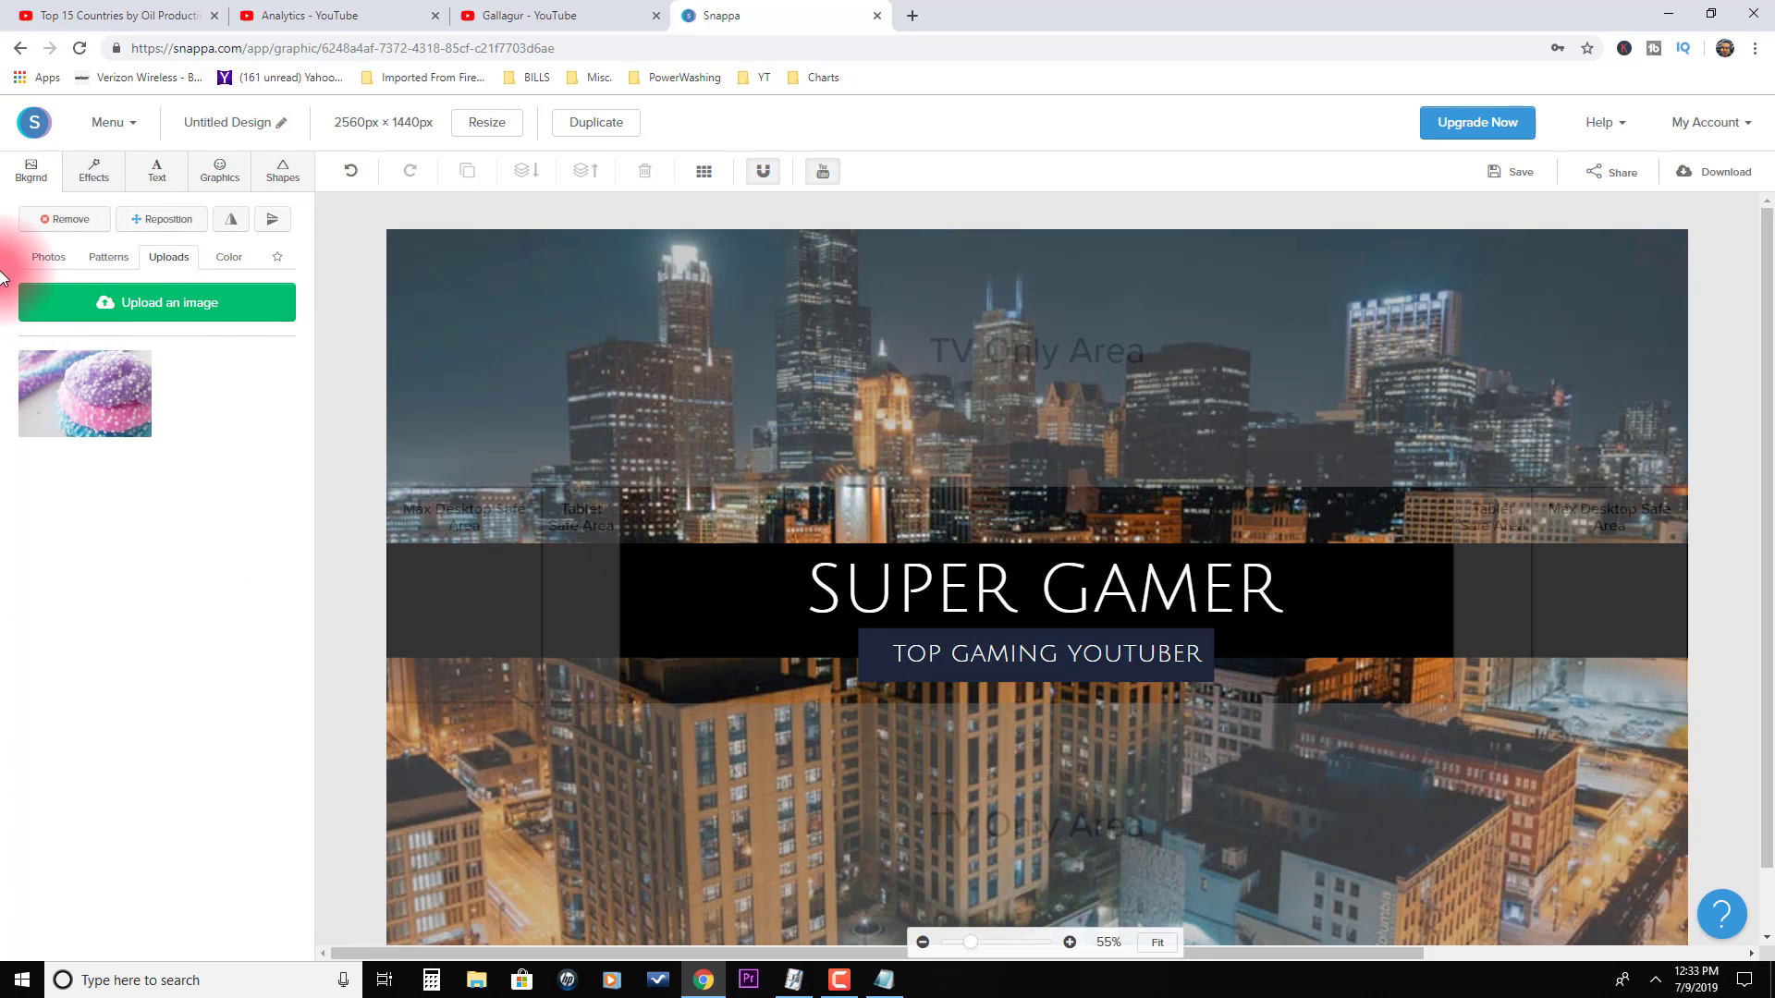
left_click(47, 258)
- Apply the wheat field photo with the small church as the background
scroll(153, 578, "up", 2)
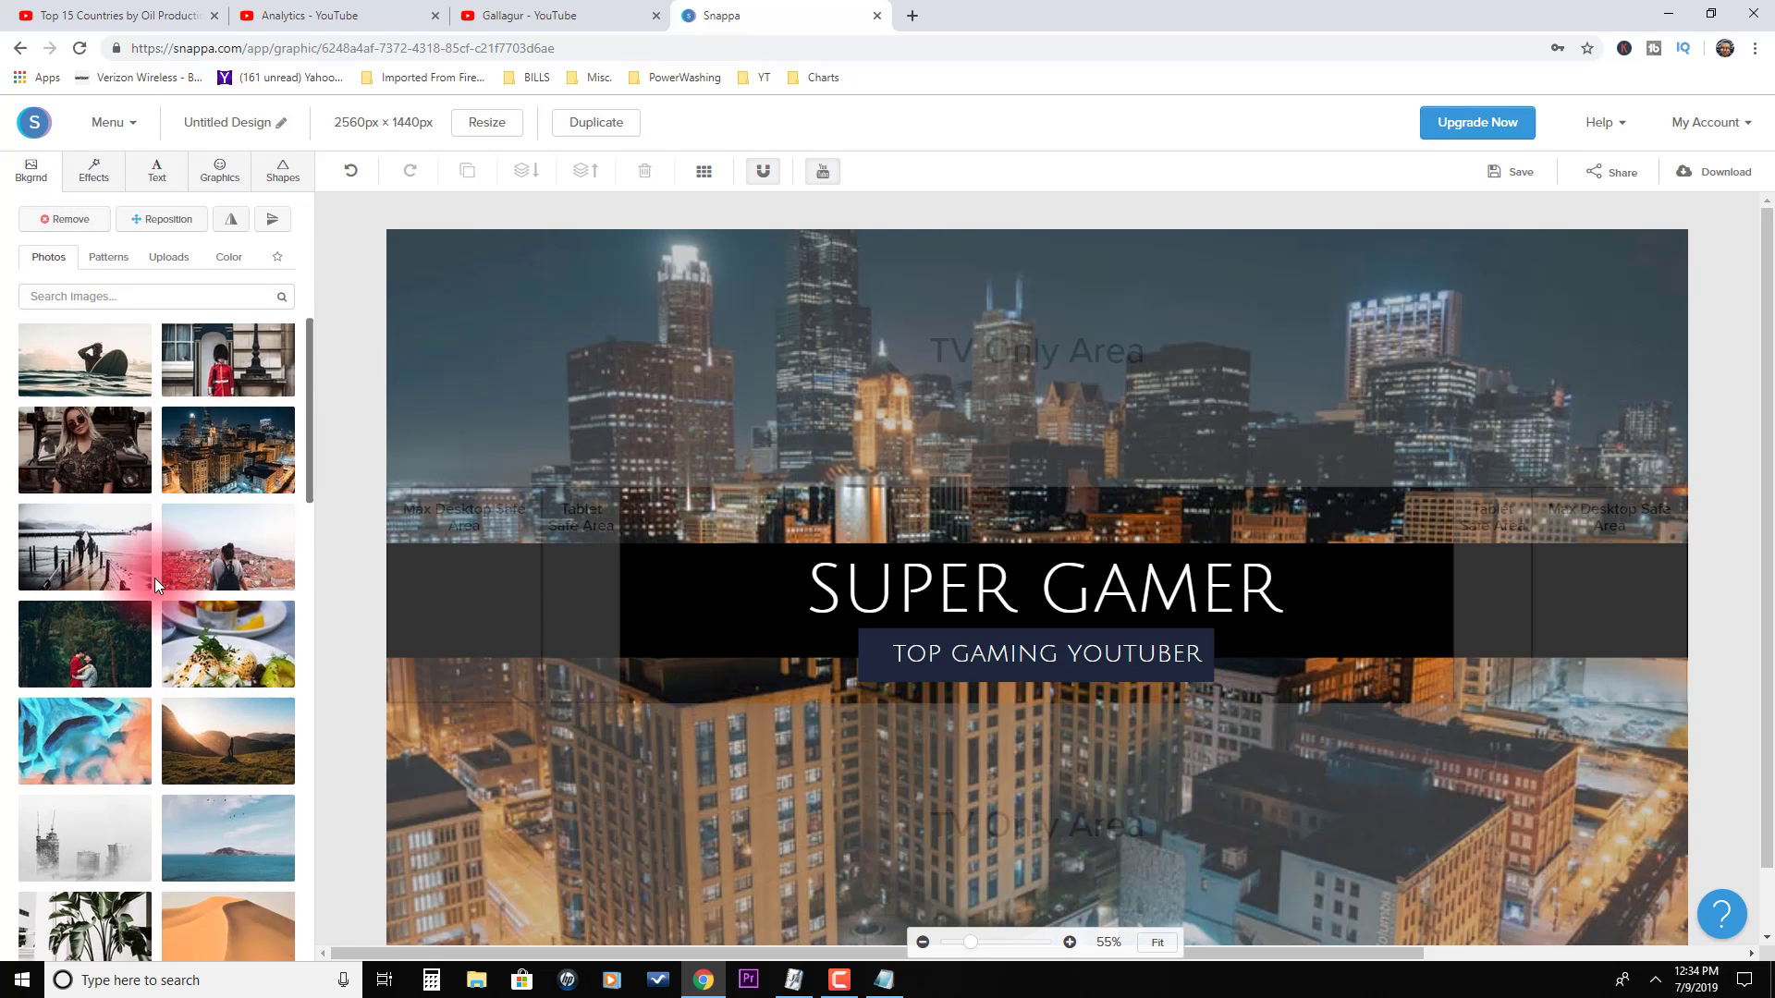
left_click(124, 568)
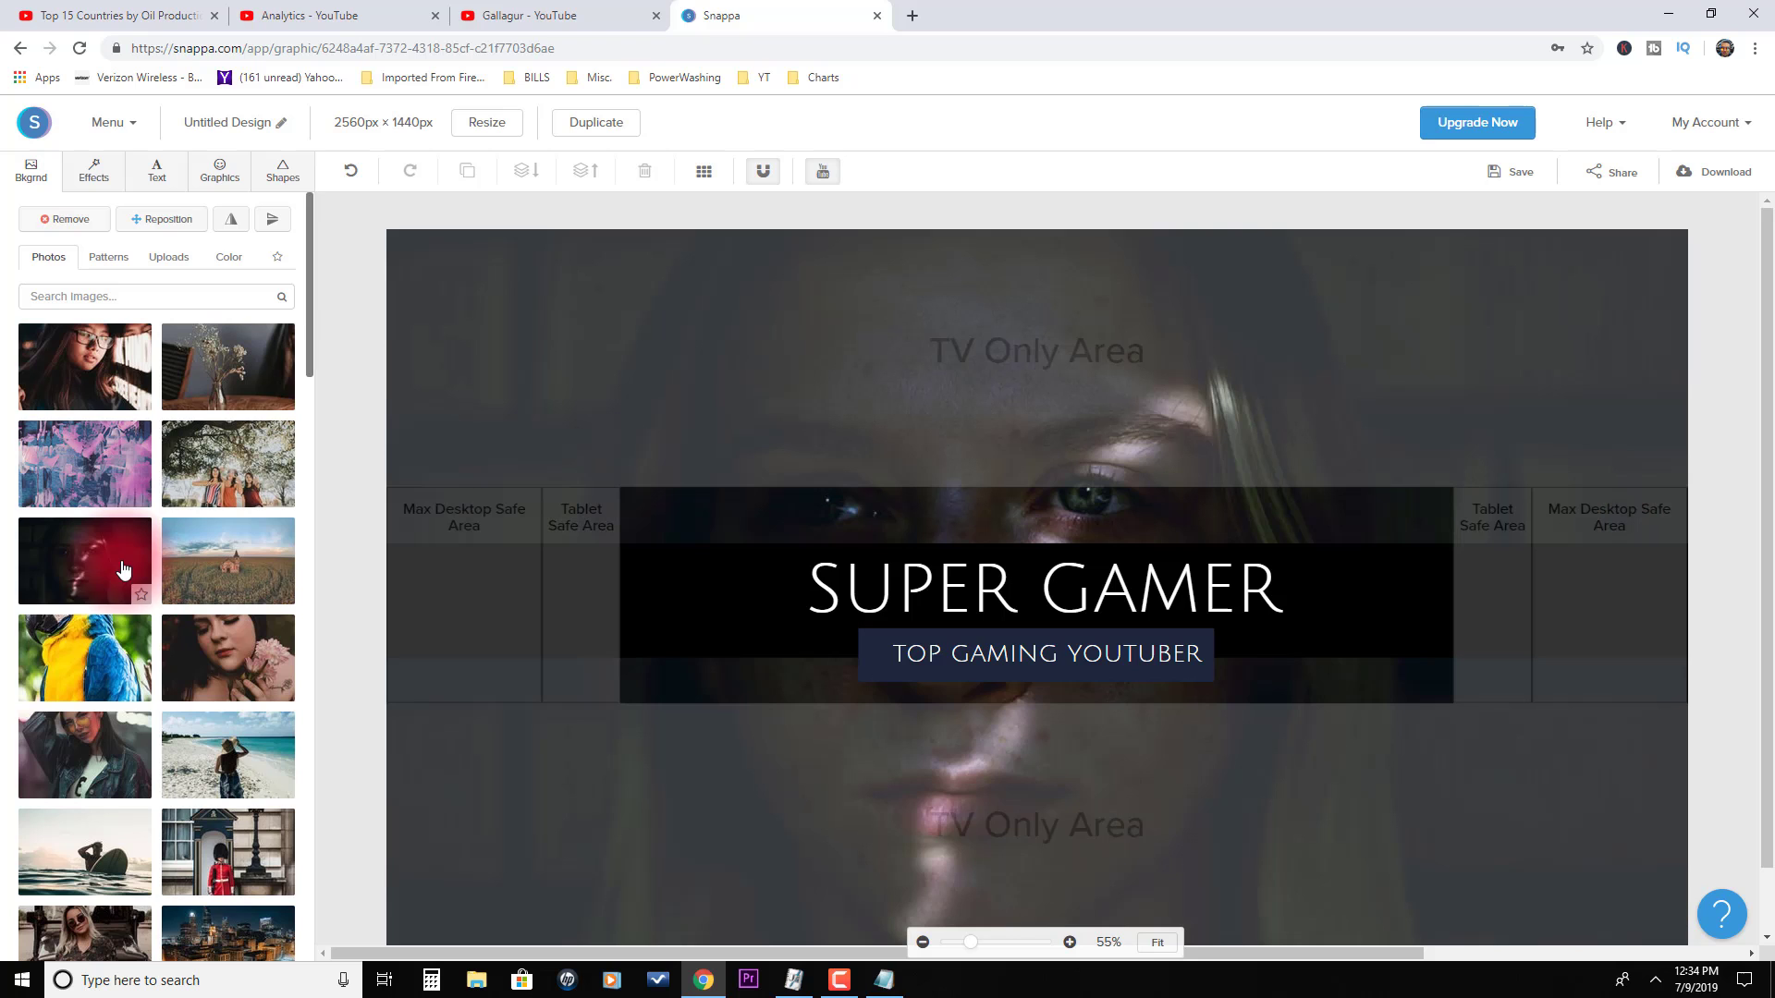
left_click(40, 496)
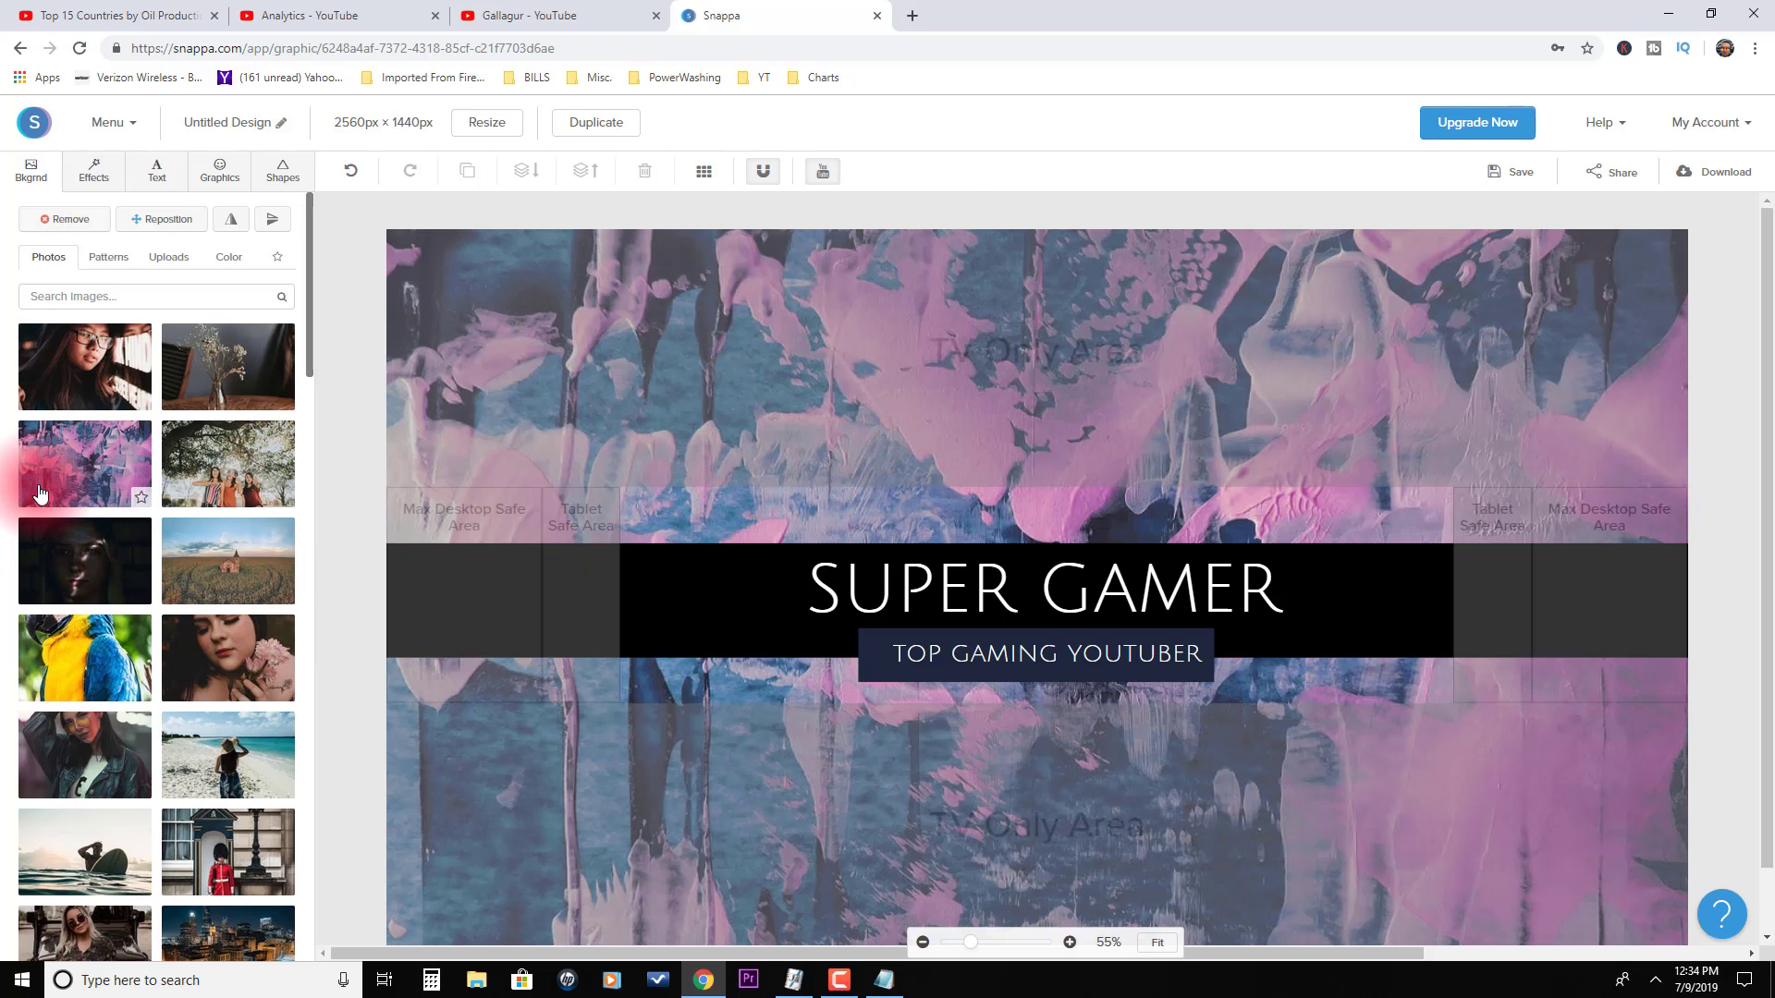
left_click(233, 565)
left_click(699, 547)
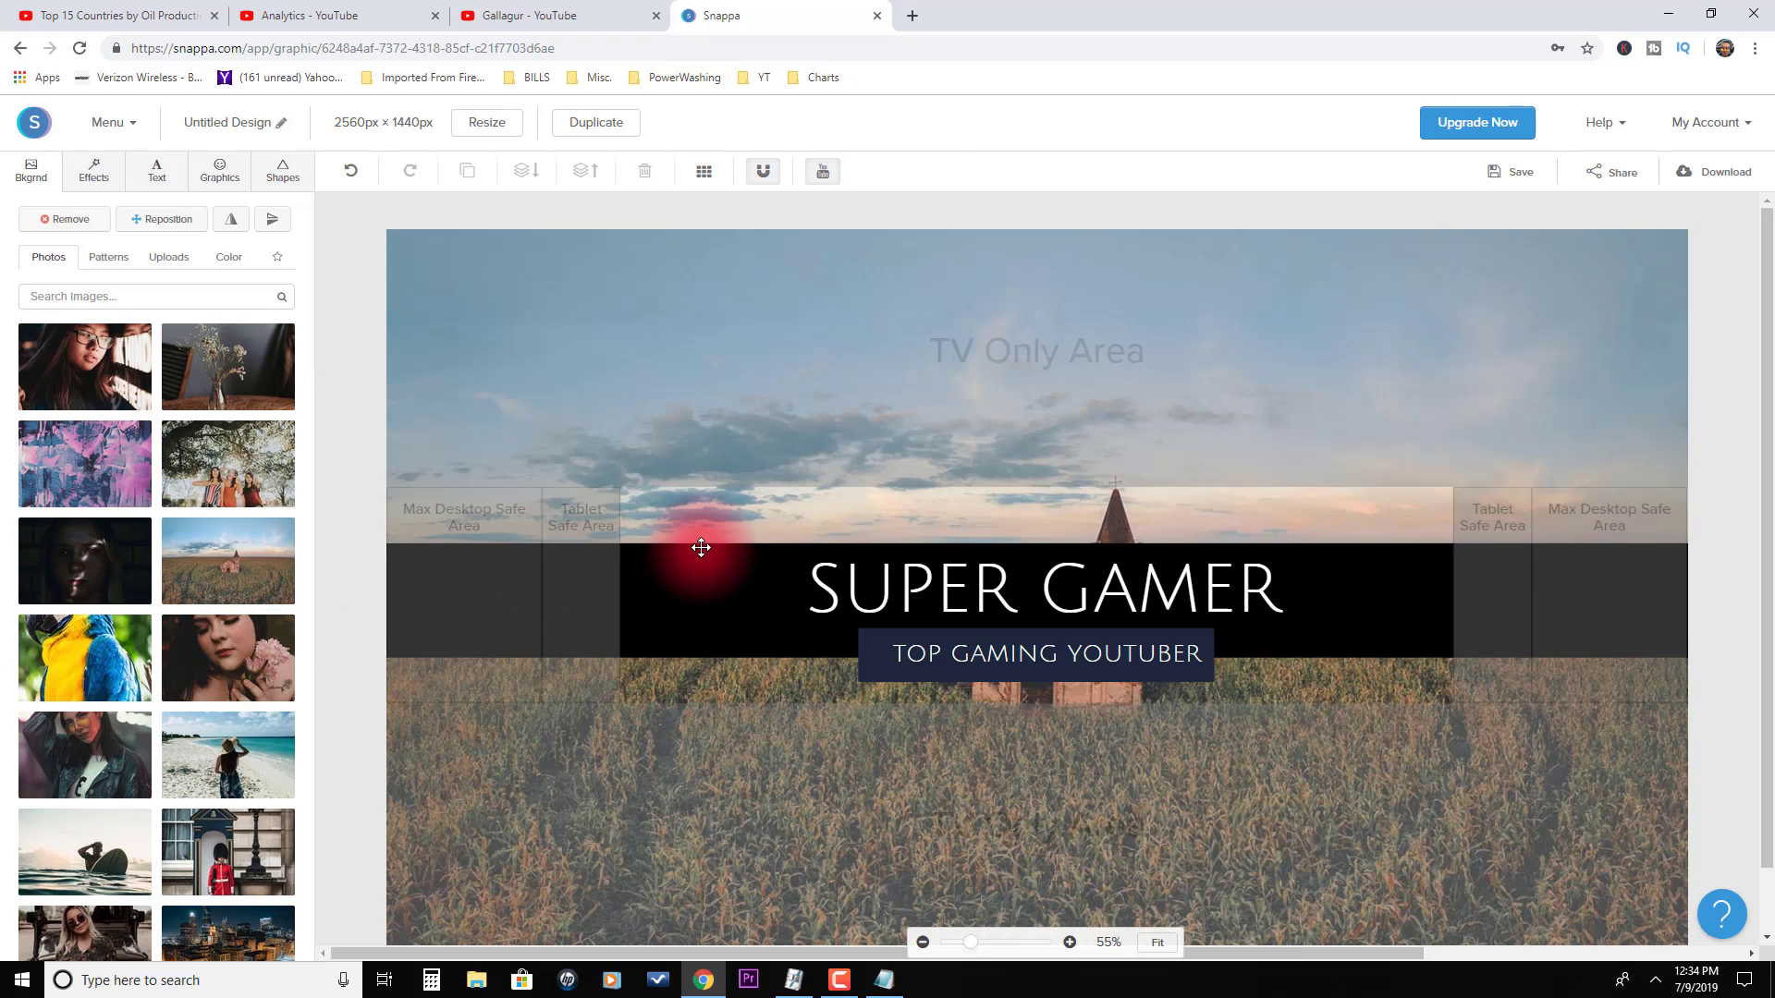
left_click(551, 516)
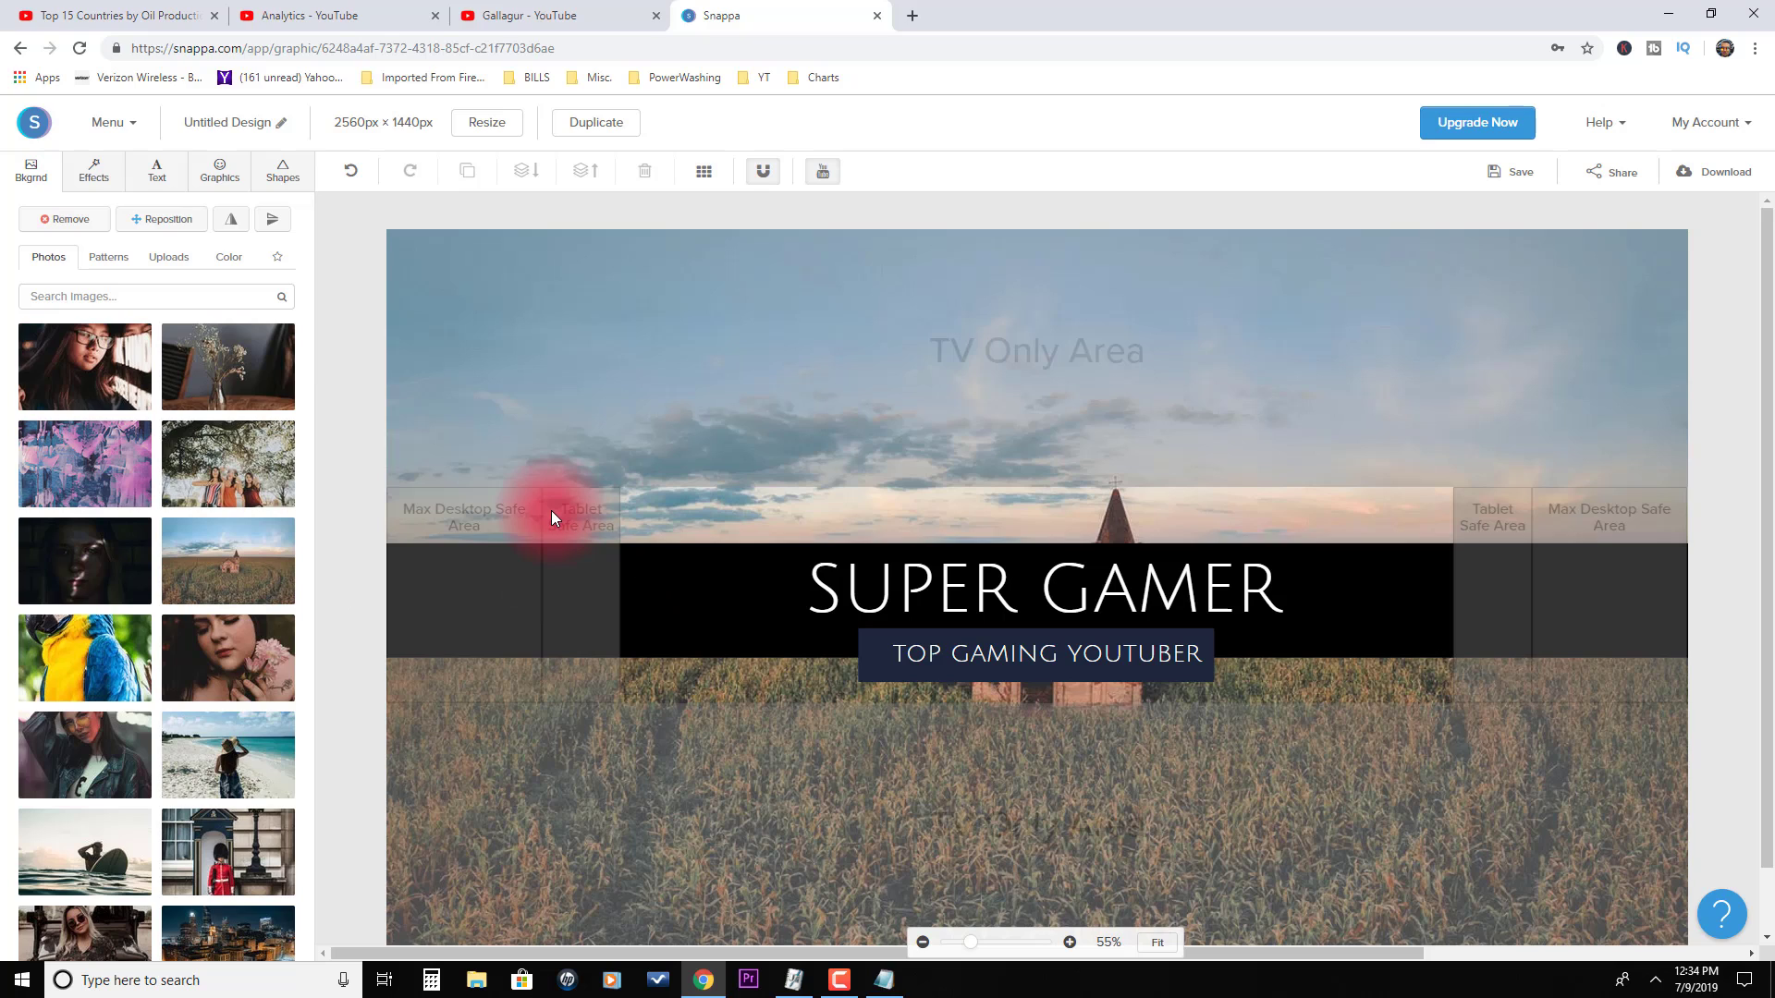
- Download the channel art as a high-res PNG, Untitled Design (3).png, then go back
left_click(1706, 171)
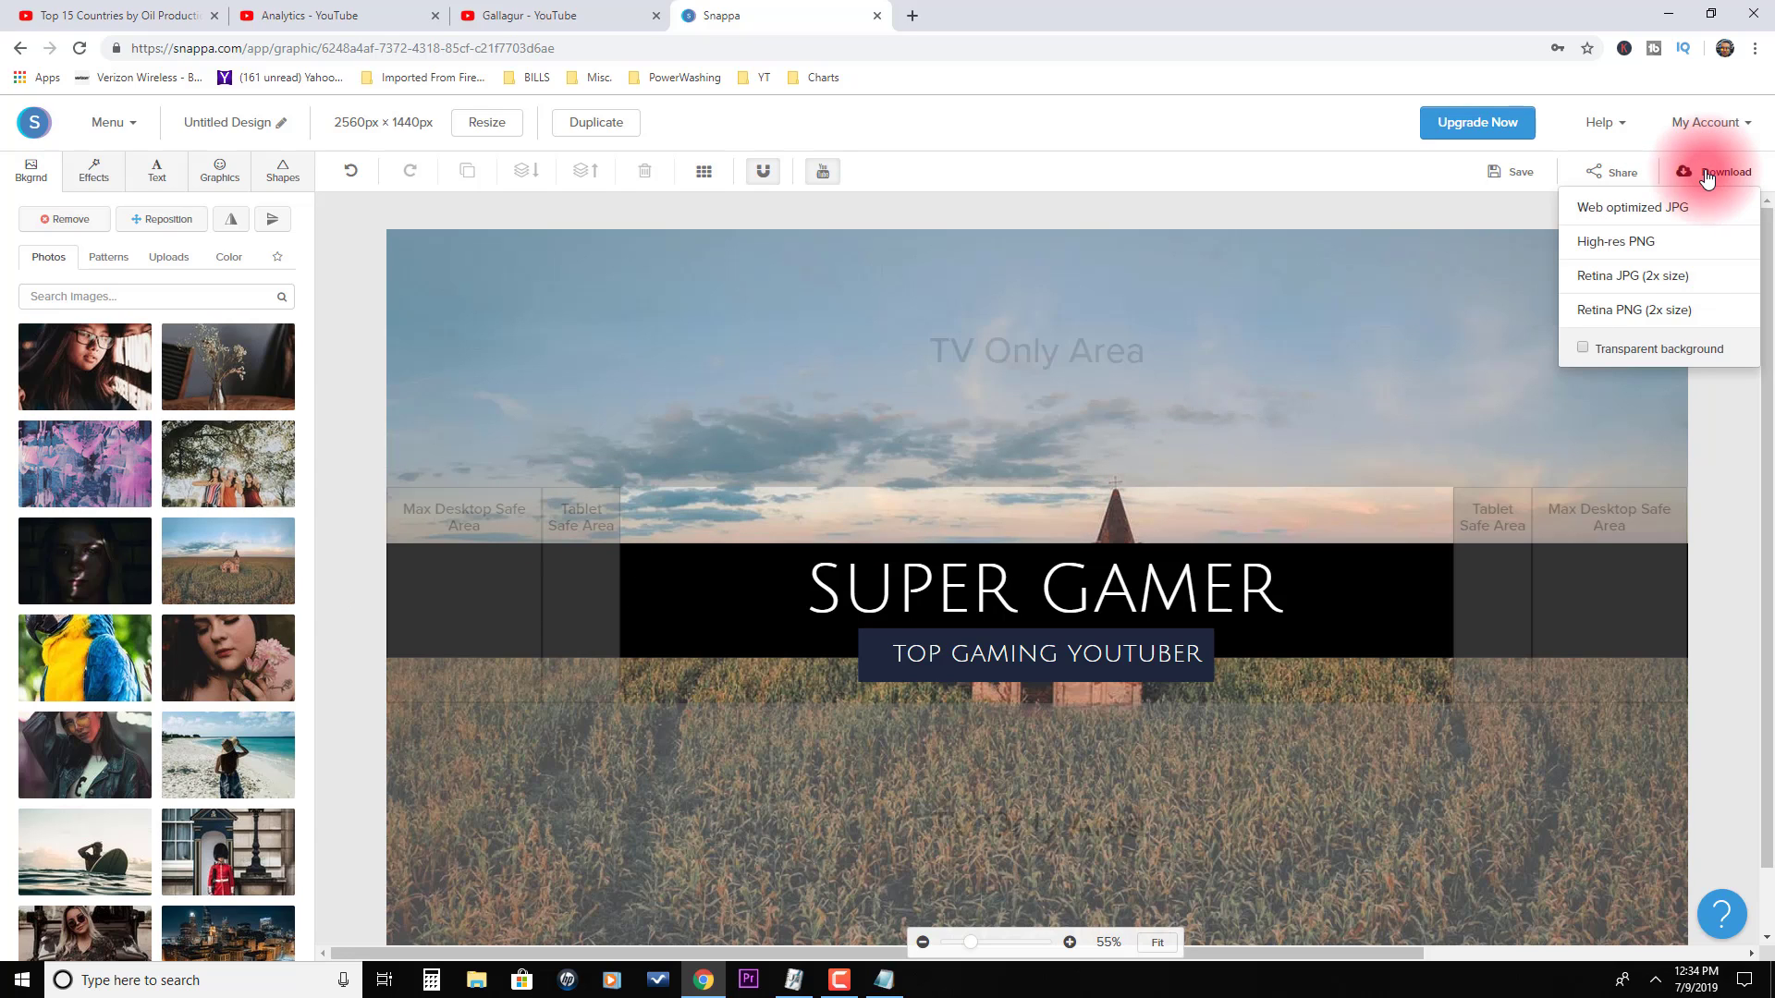
left_click(1596, 250)
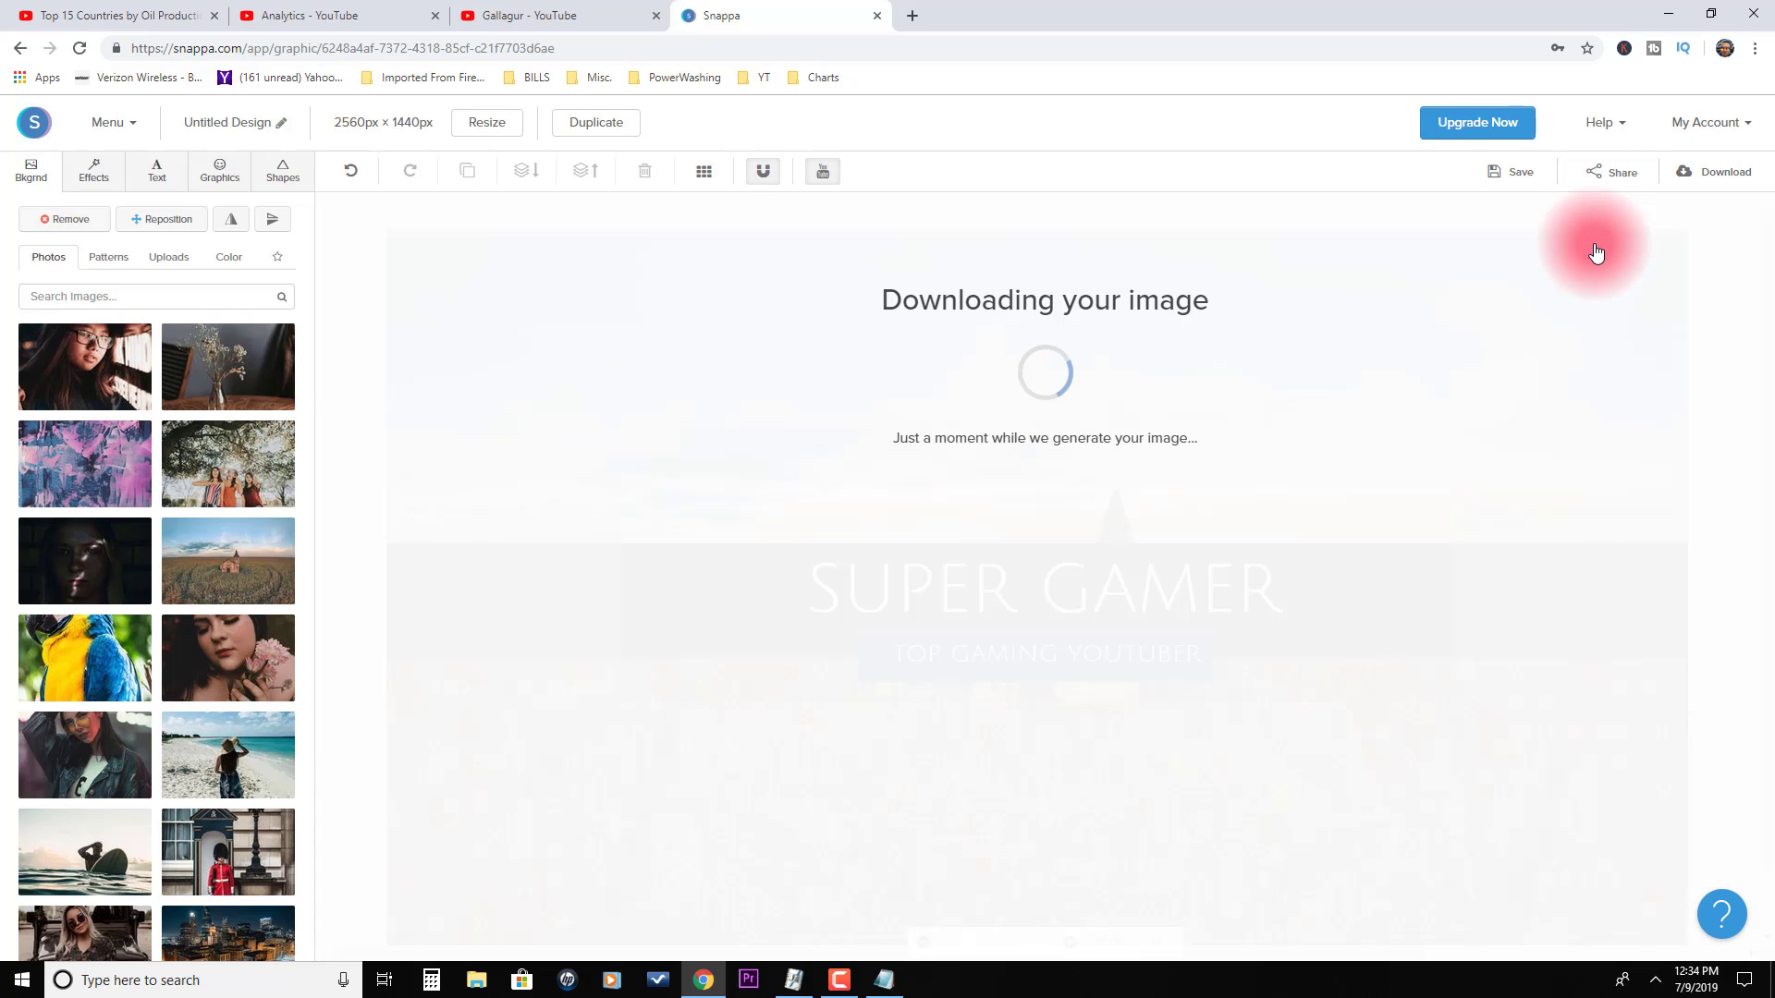
left_click(971, 429)
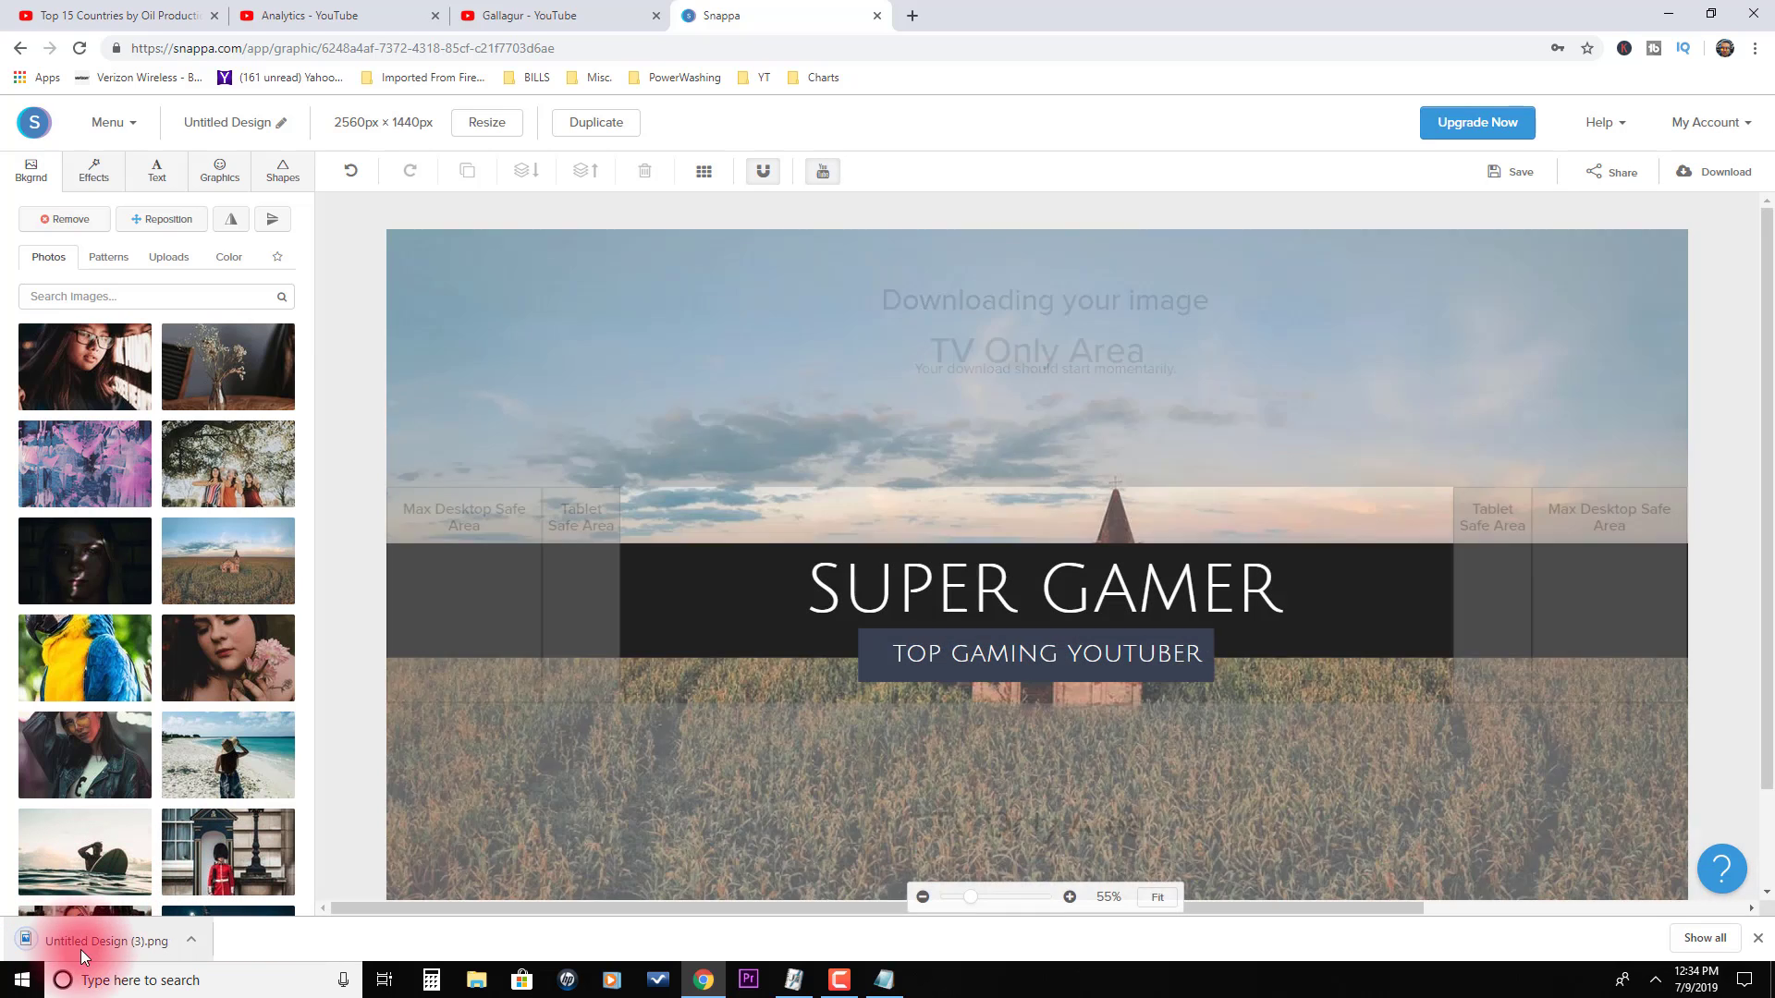
left_click(80, 951)
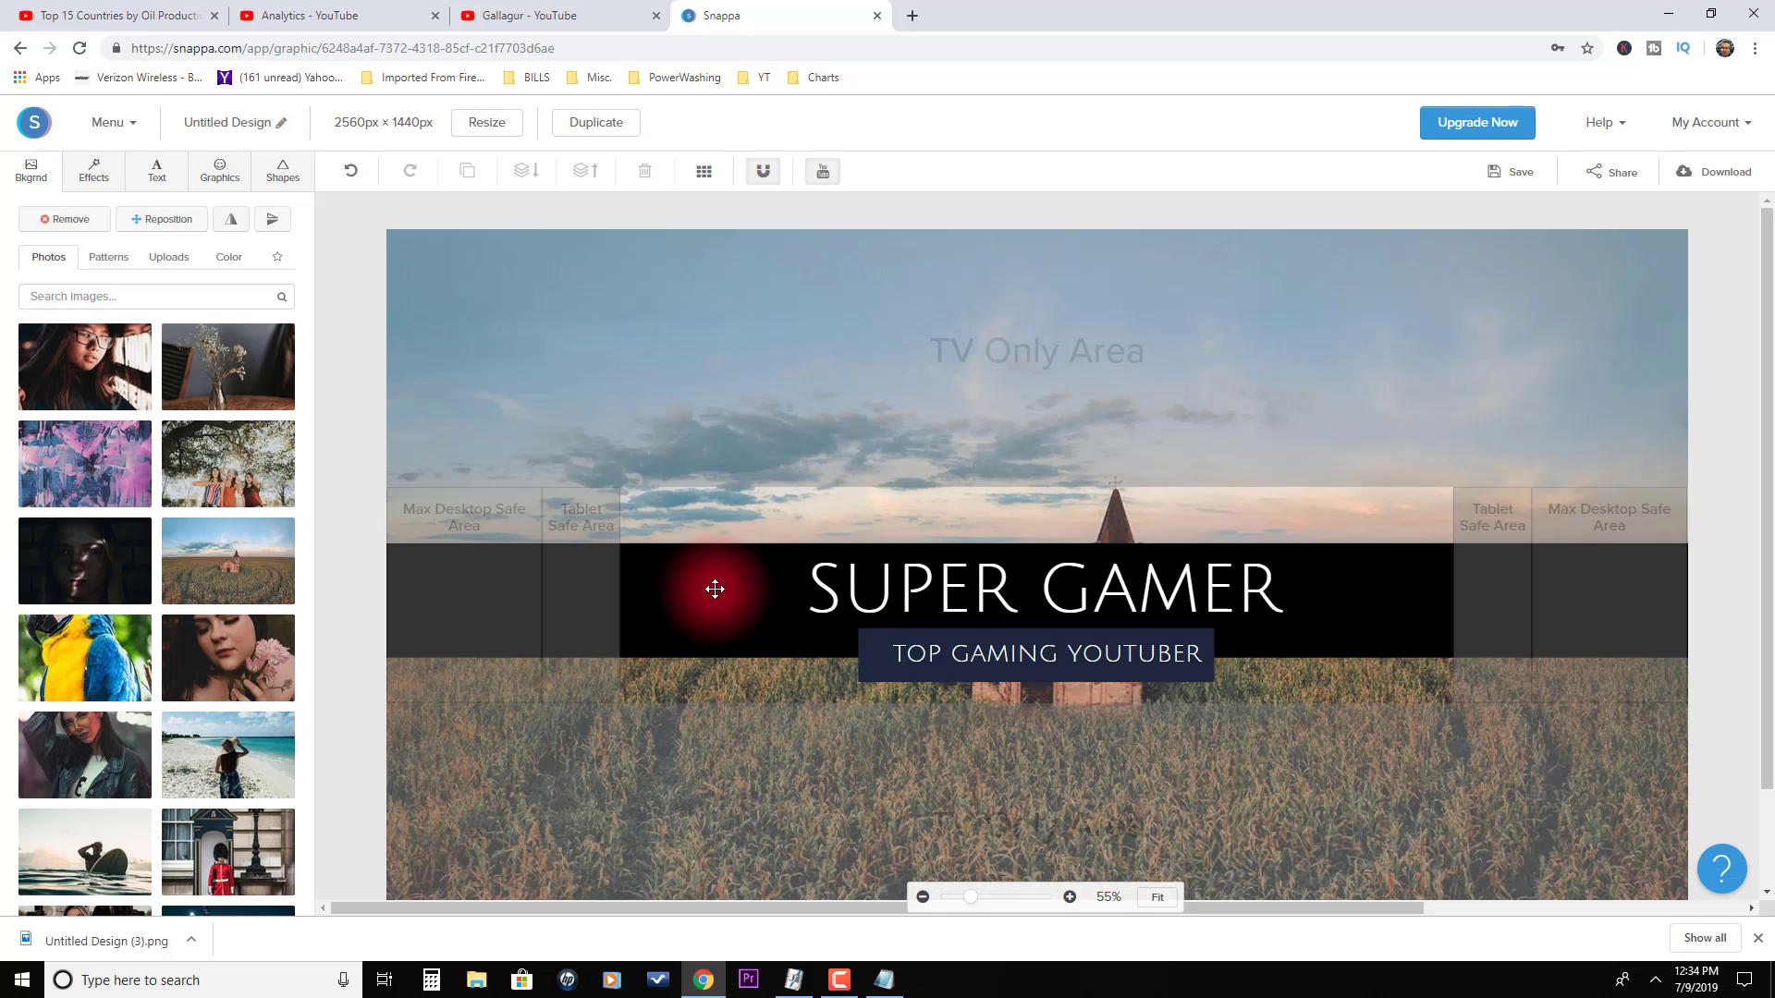
left_click(25, 52)
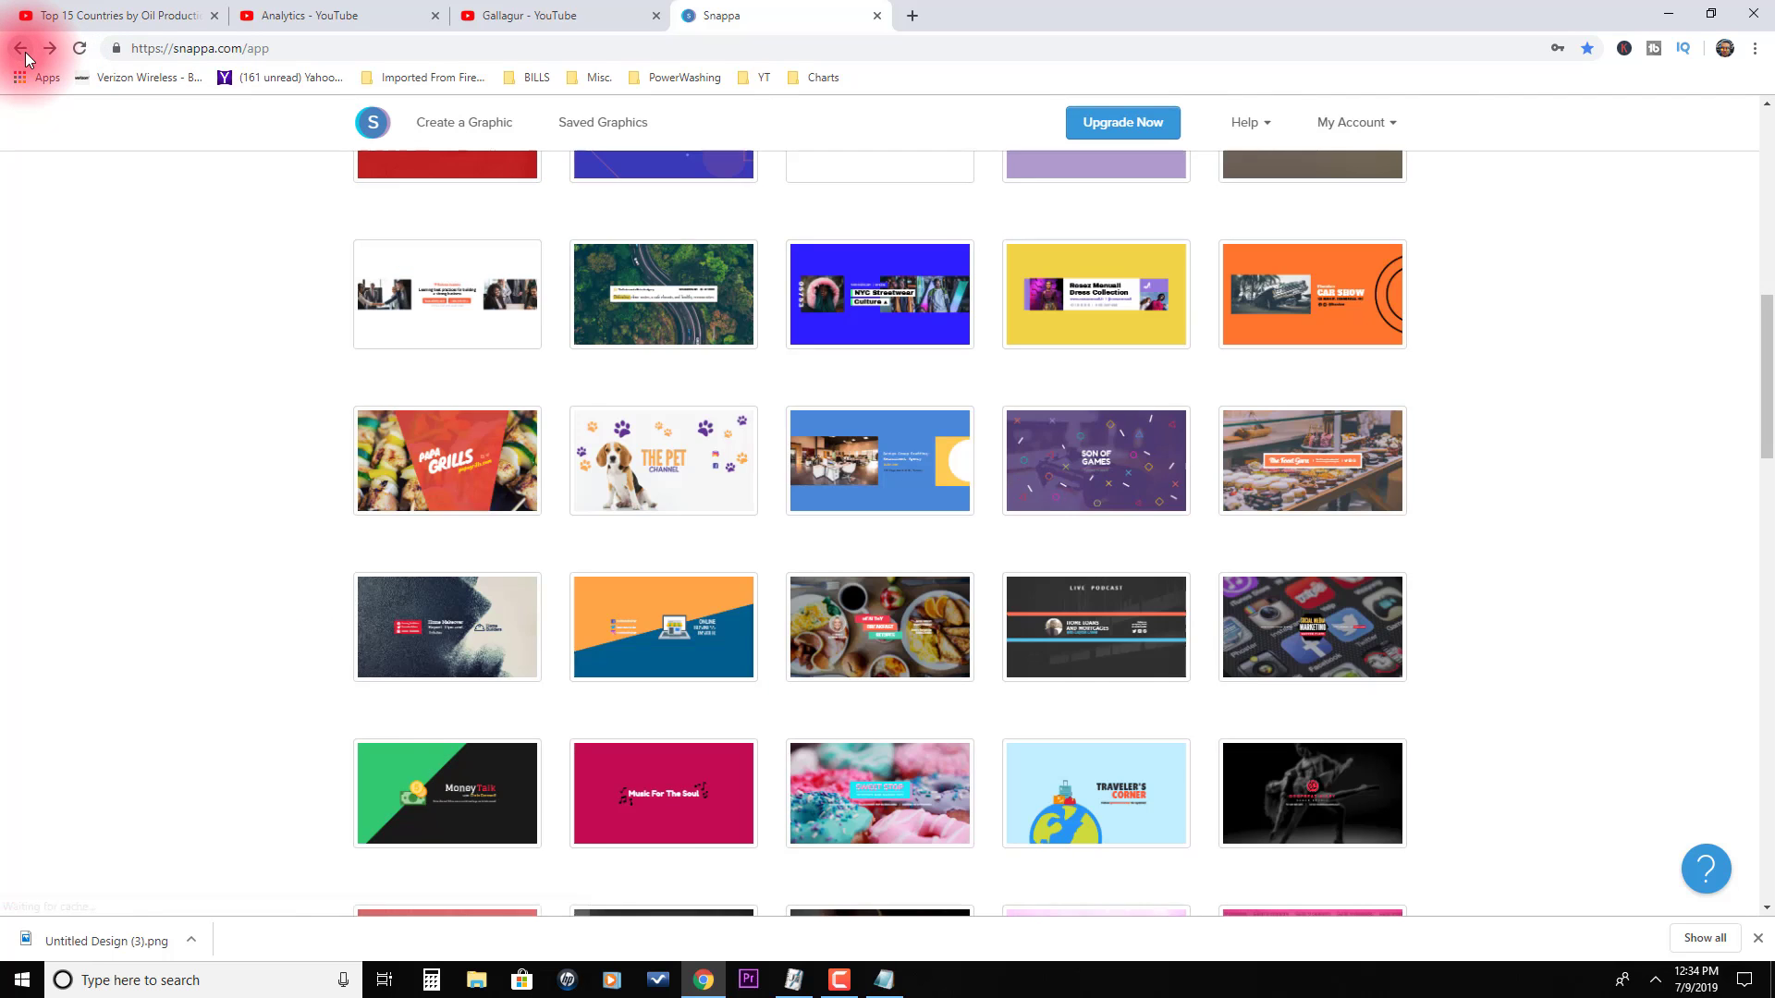
- Browse the YouTube Thumbnail templates from the Create a Graphic page
left_click(20, 48)
scroll(957, 734, "down", 2)
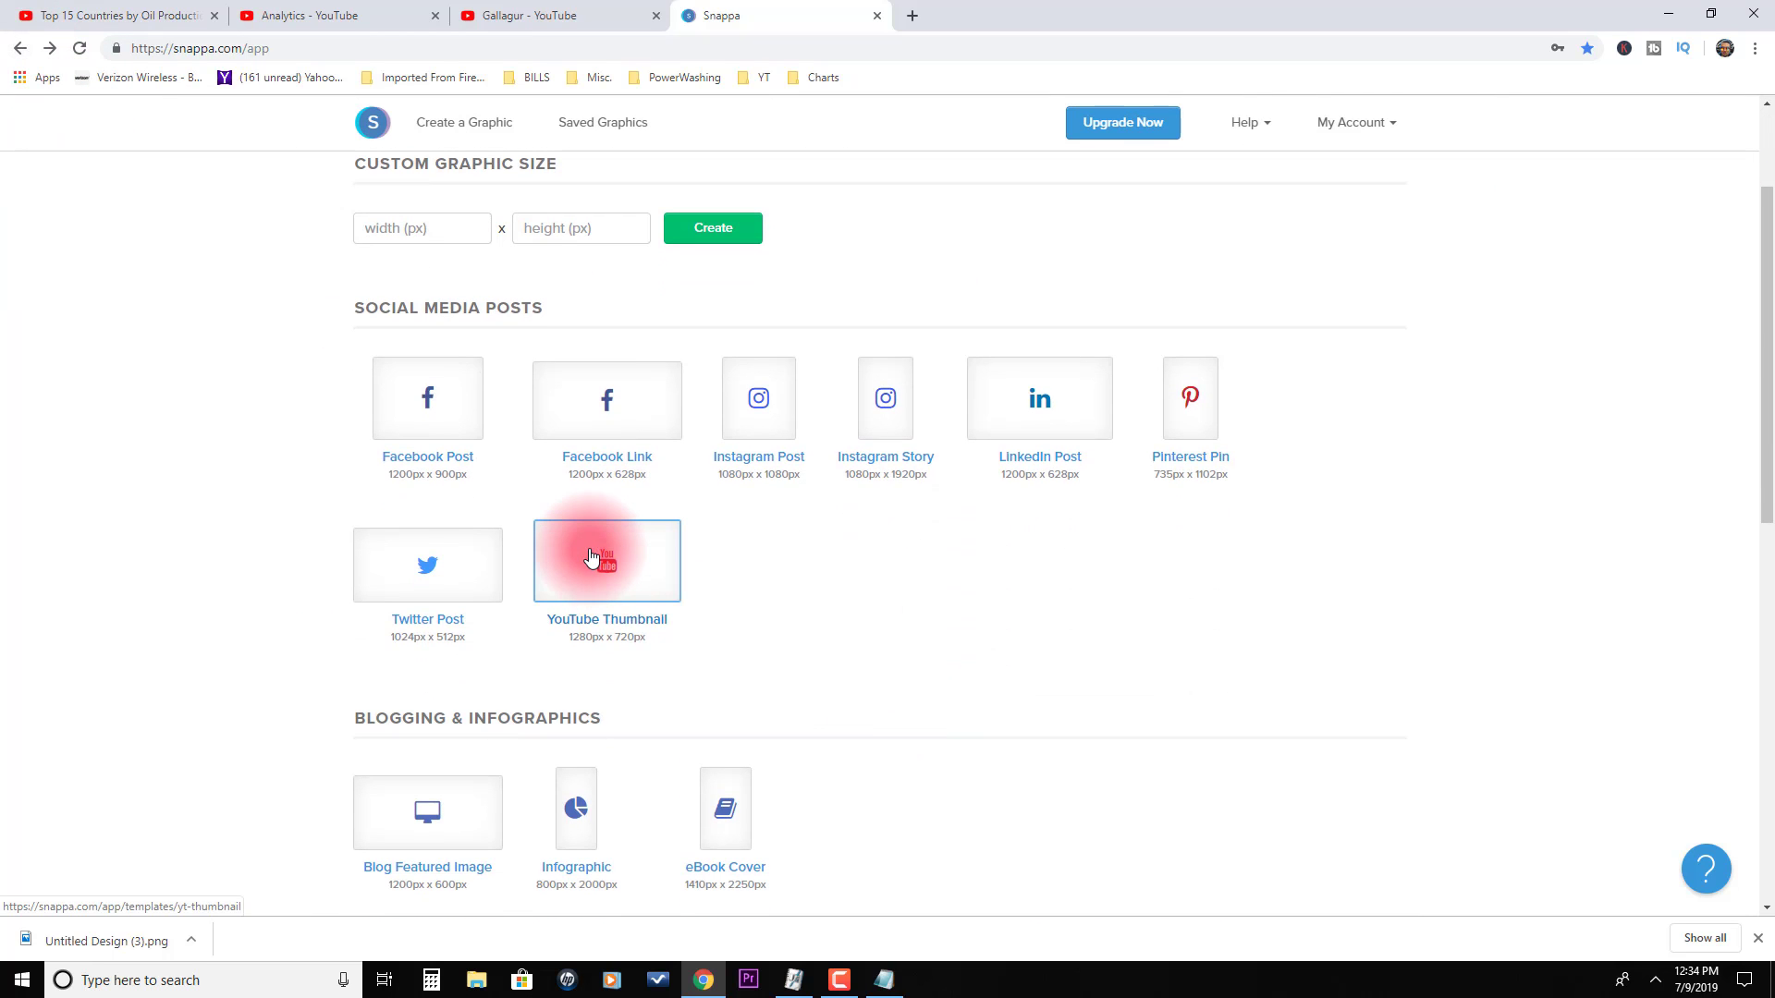
left_click(592, 557)
scroll(864, 698, "down", 6)
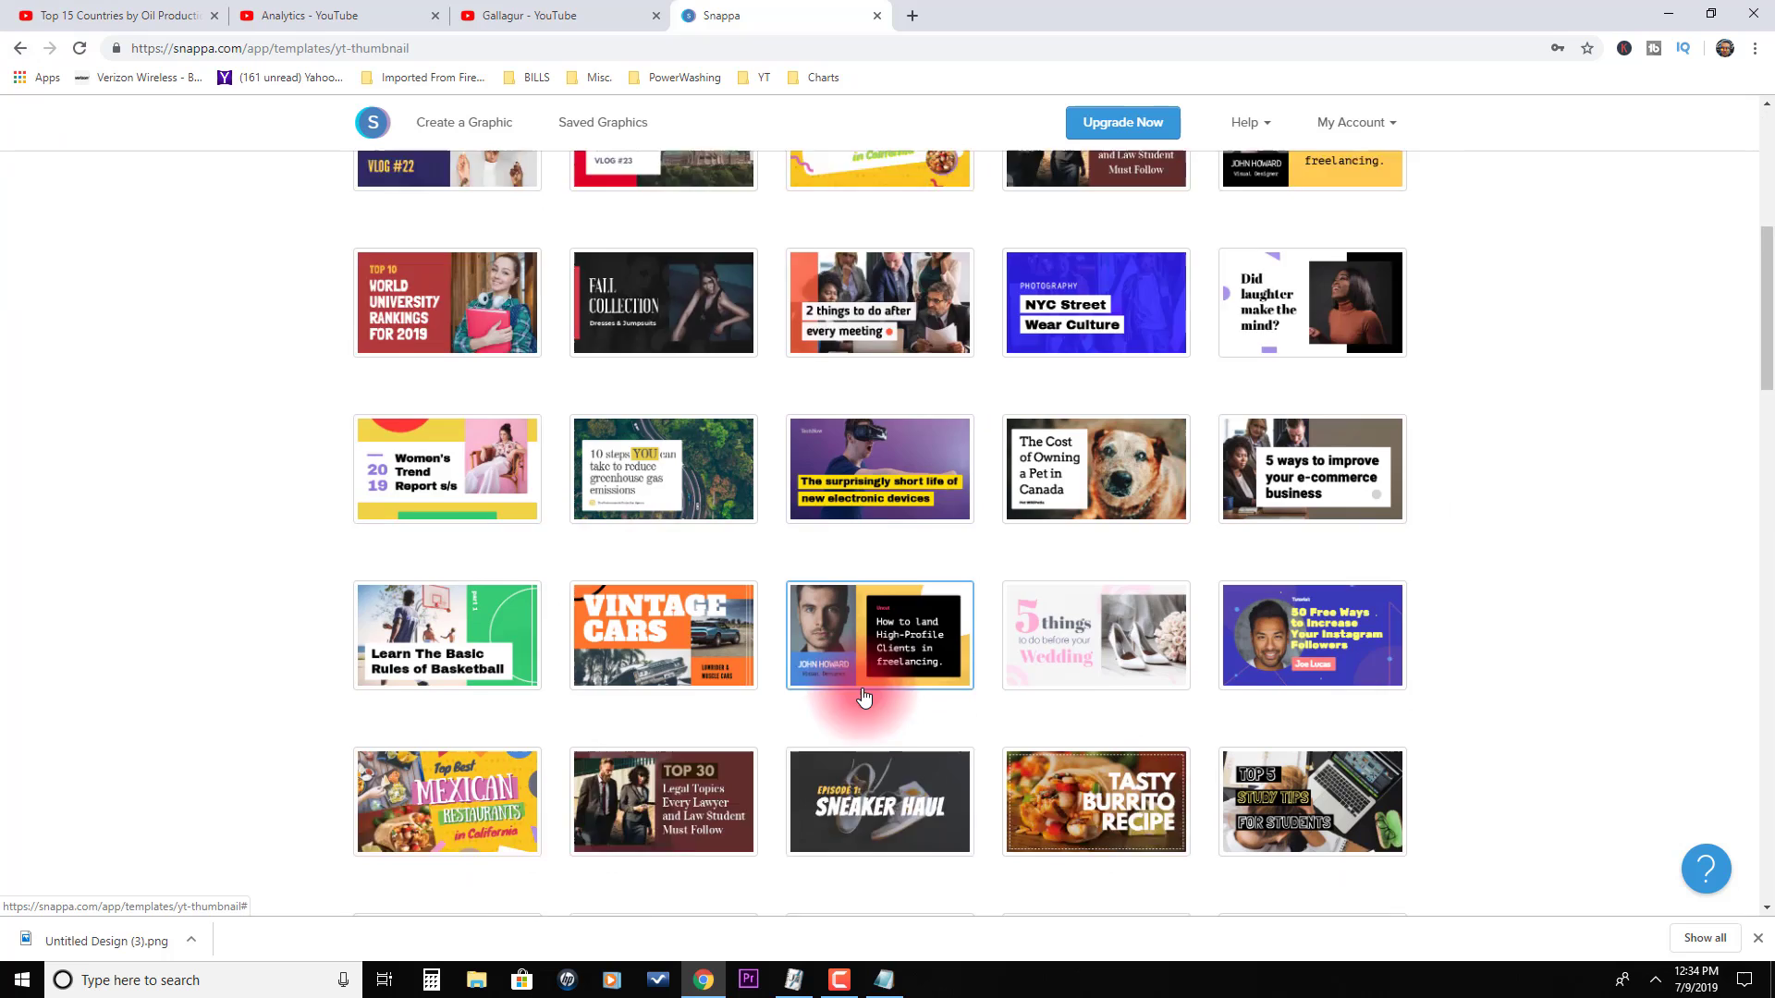
scroll(864, 698, "down", 10)
scroll(863, 698, "up", 8)
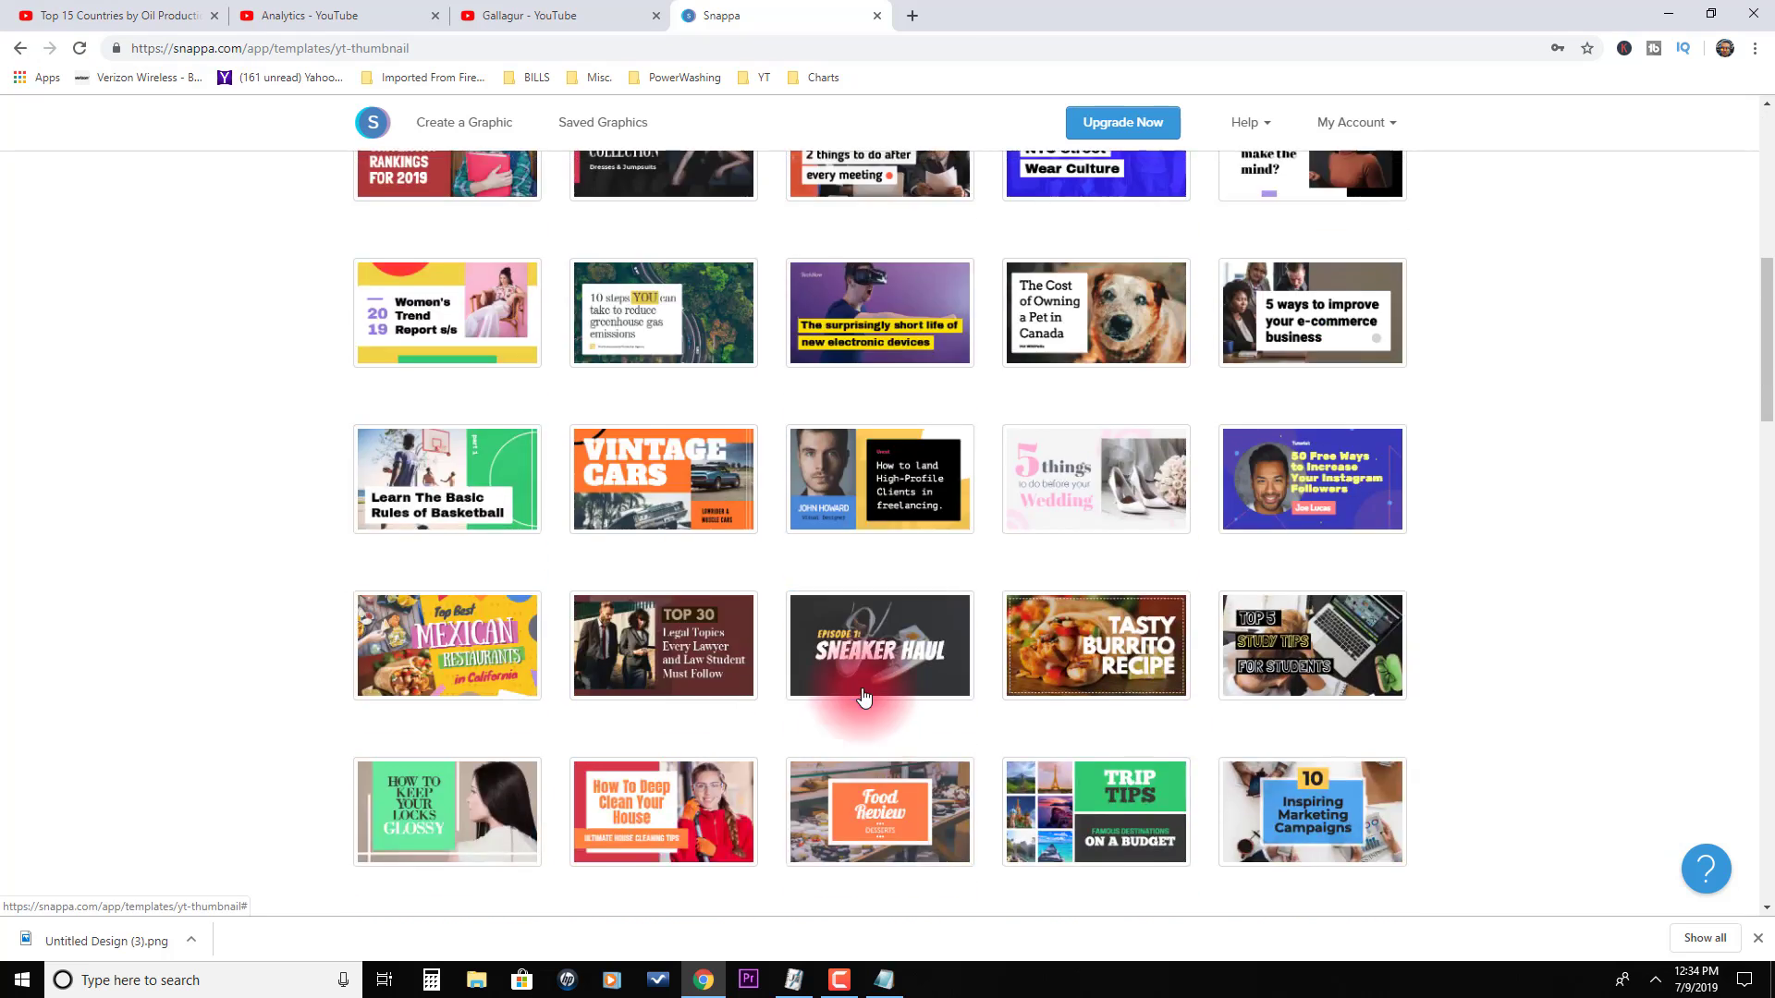
scroll(864, 698, "up", 6)
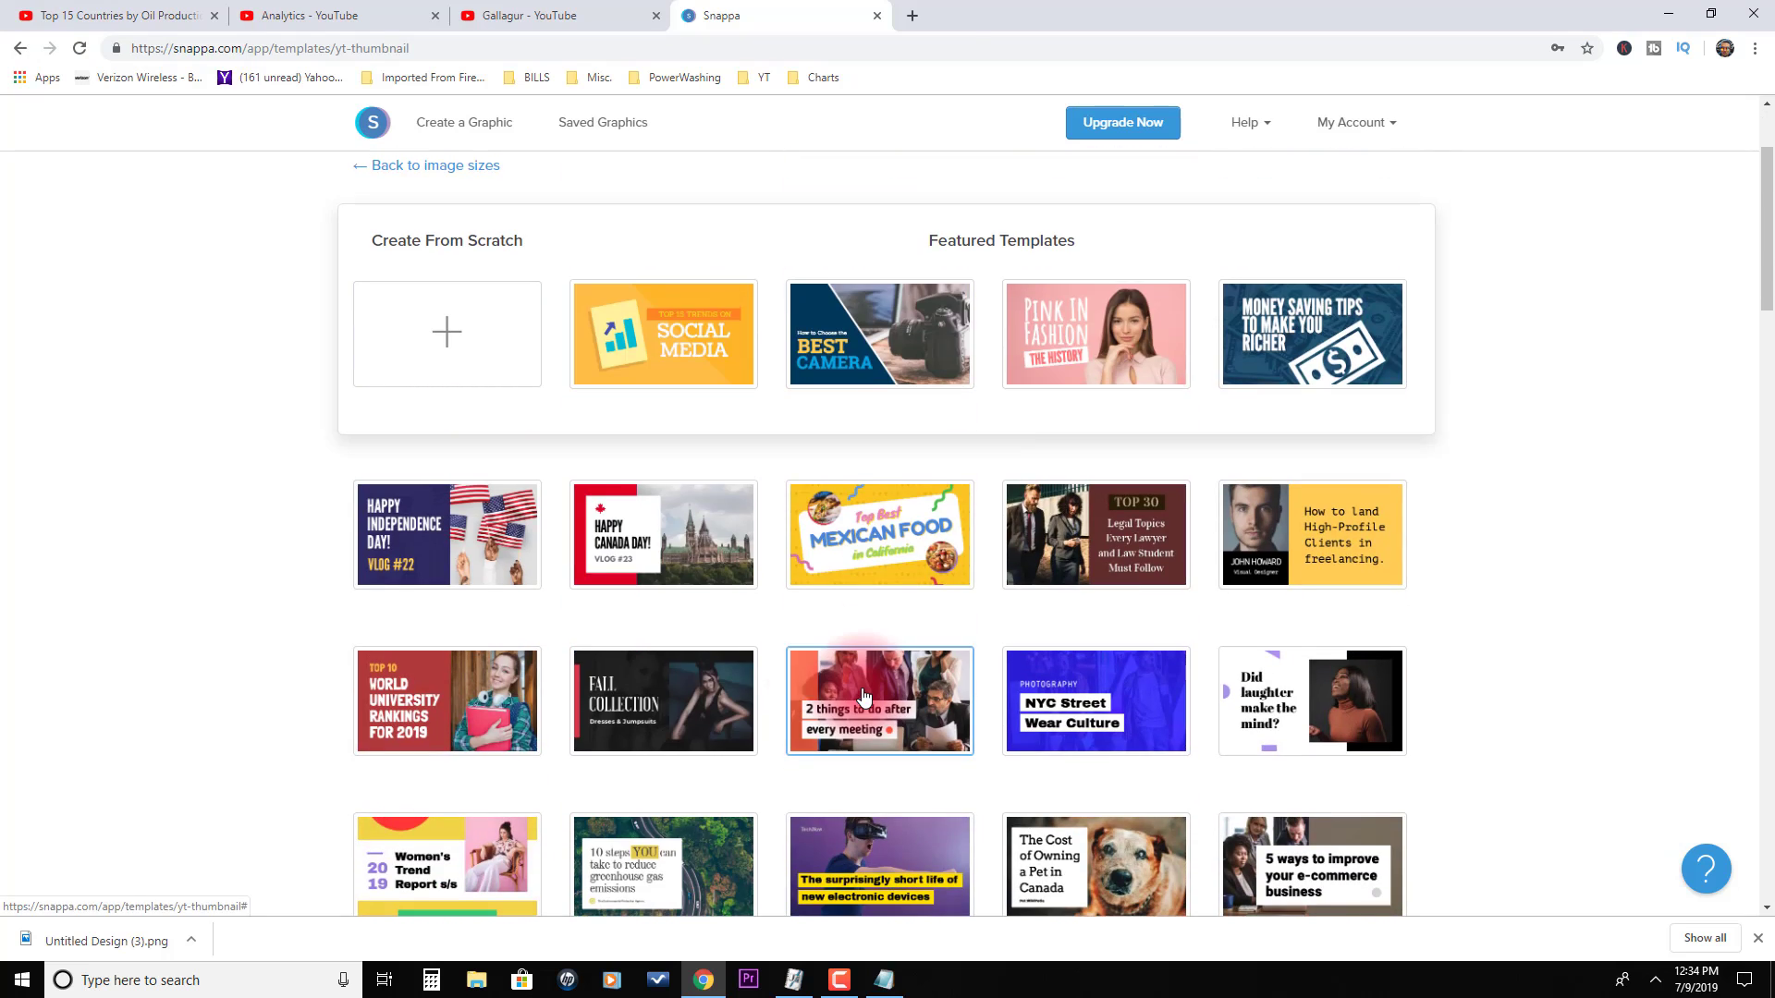
- Open and scroll the YouTube End Screen 1920px x 1080px template gallery
left_click(20, 48)
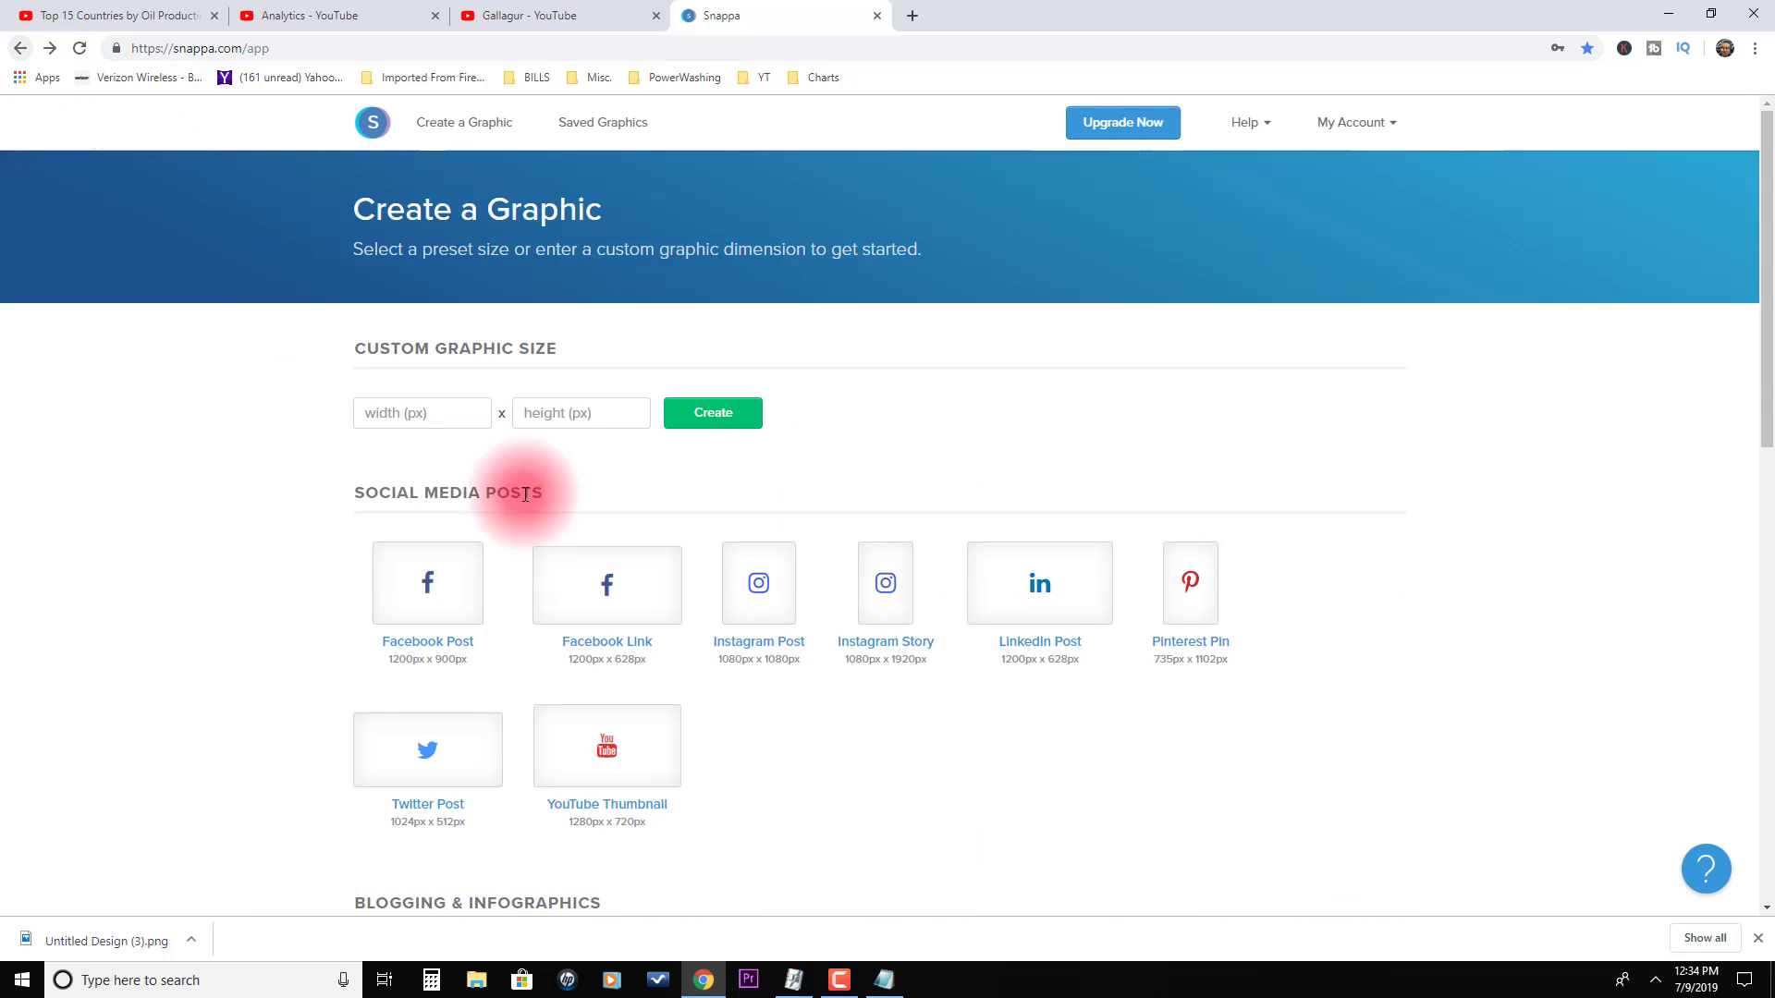
scroll(757, 635, "down", 10)
left_click(801, 500)
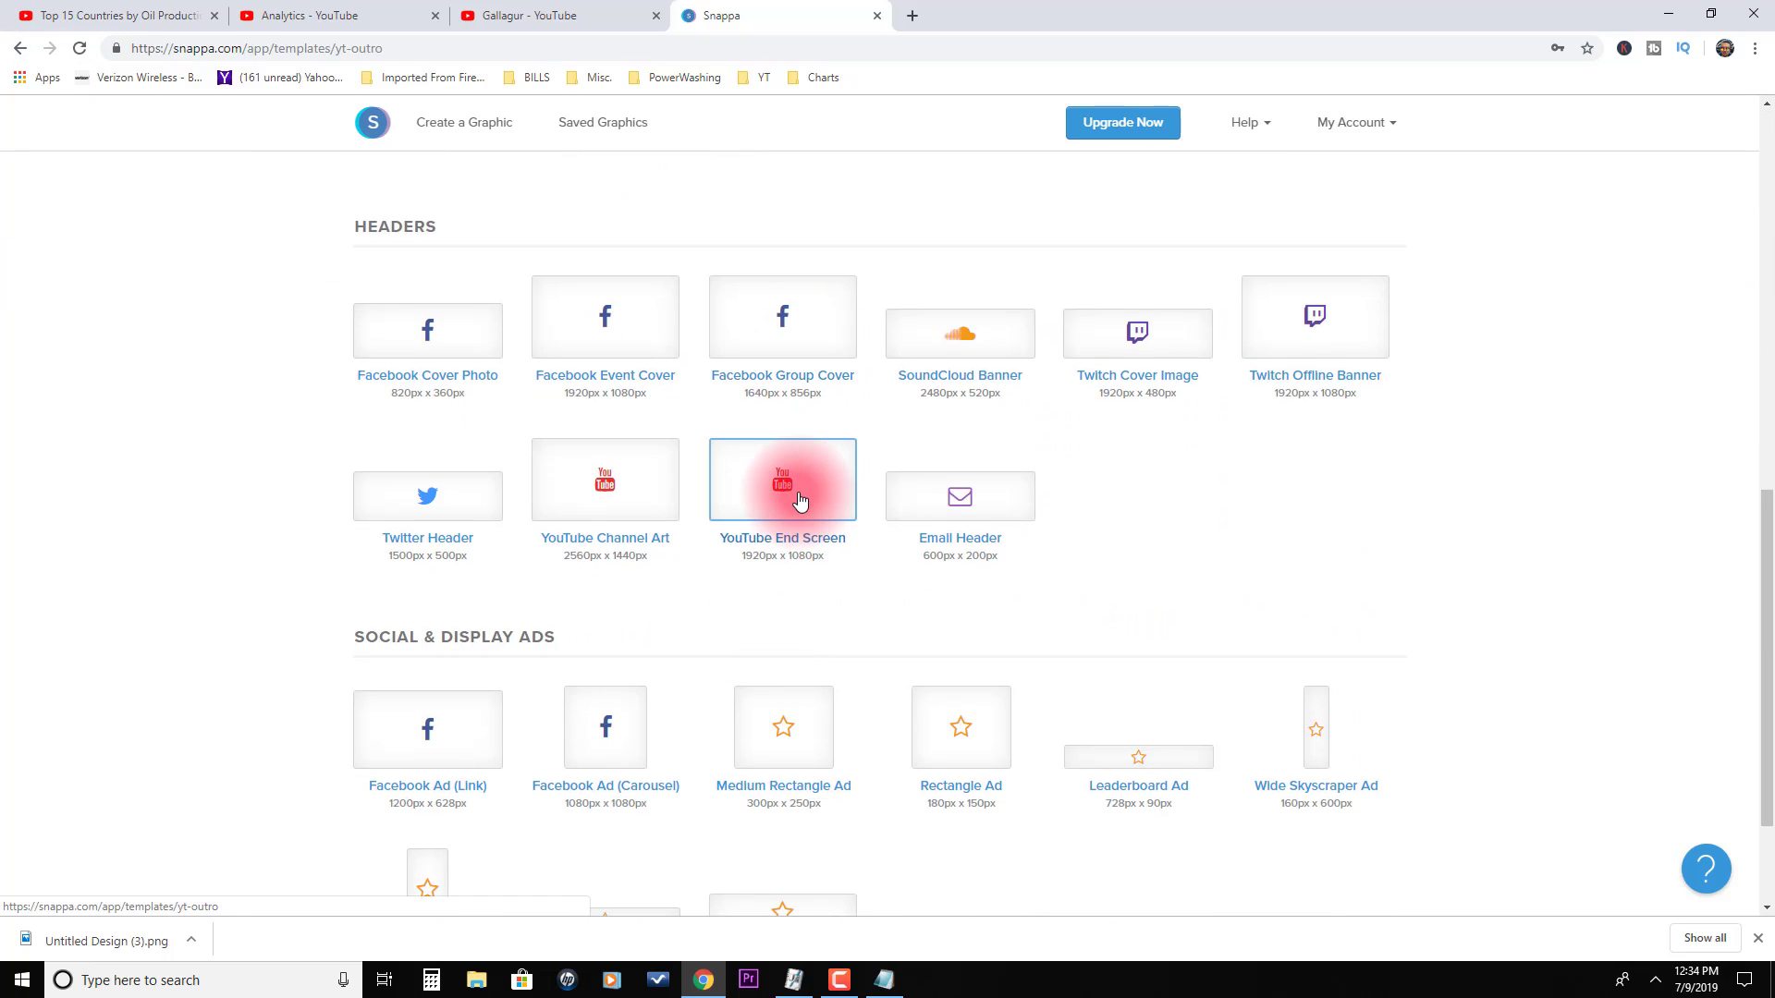
scroll(801, 500, "down", 4)
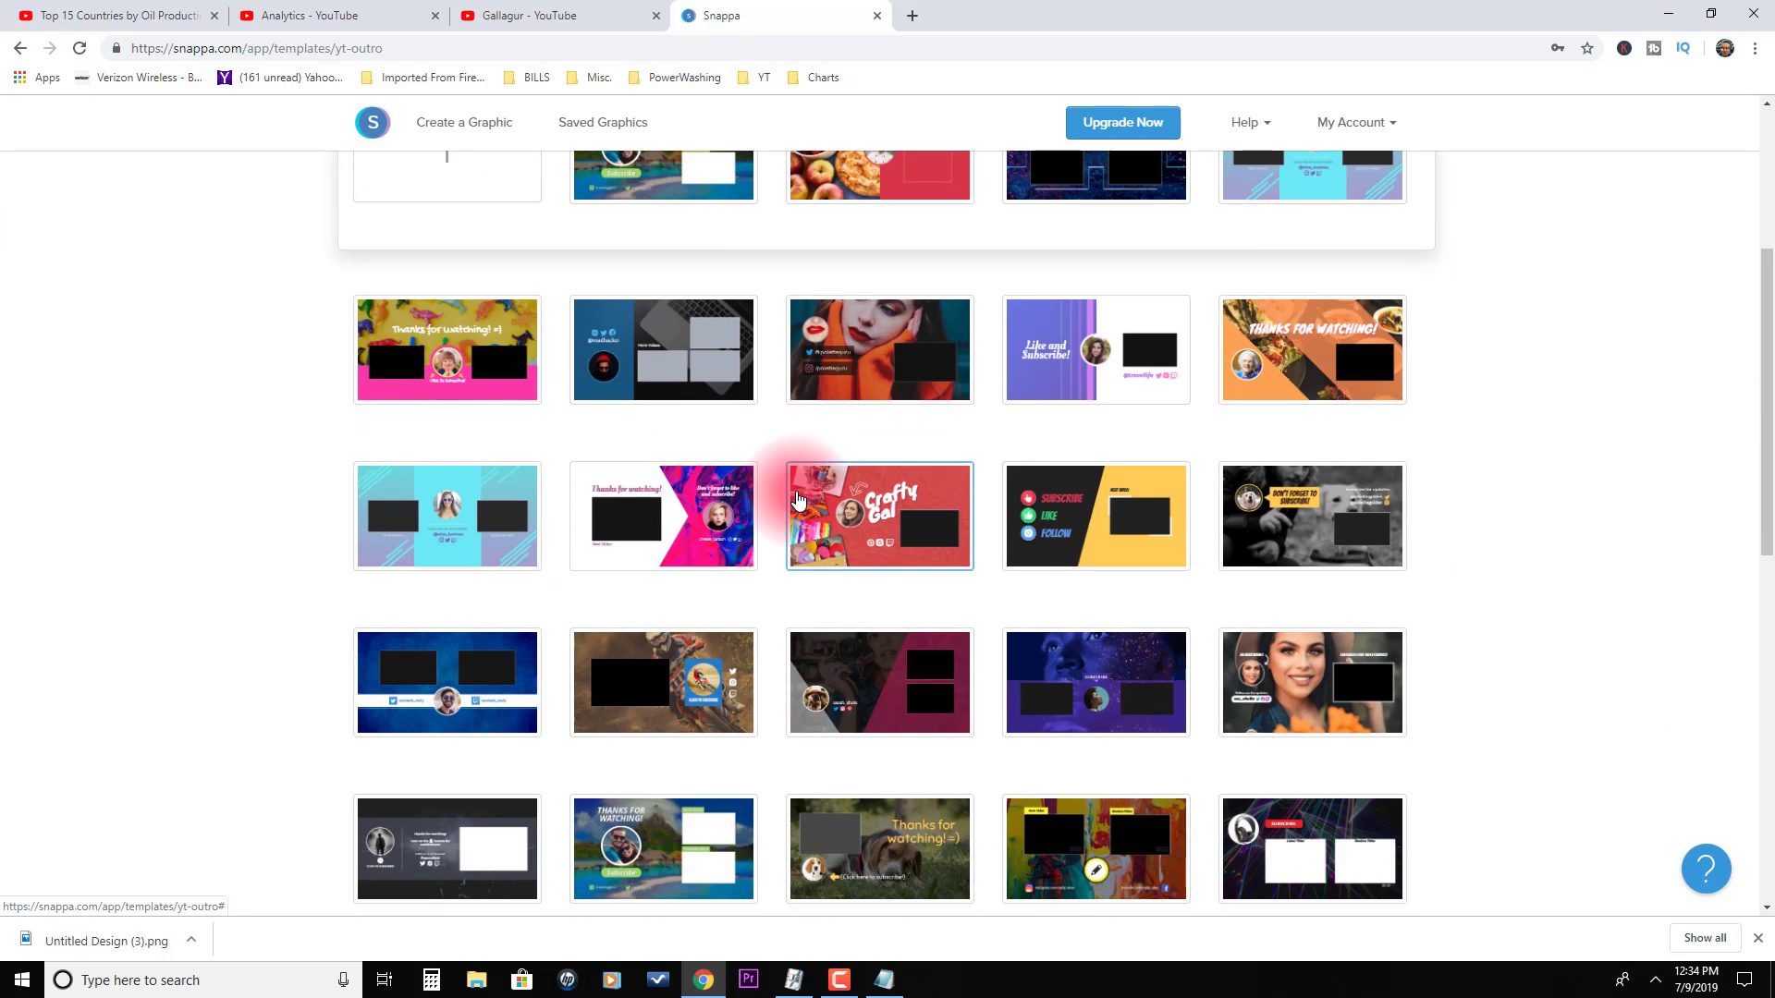
scroll(798, 499, "down", 3)
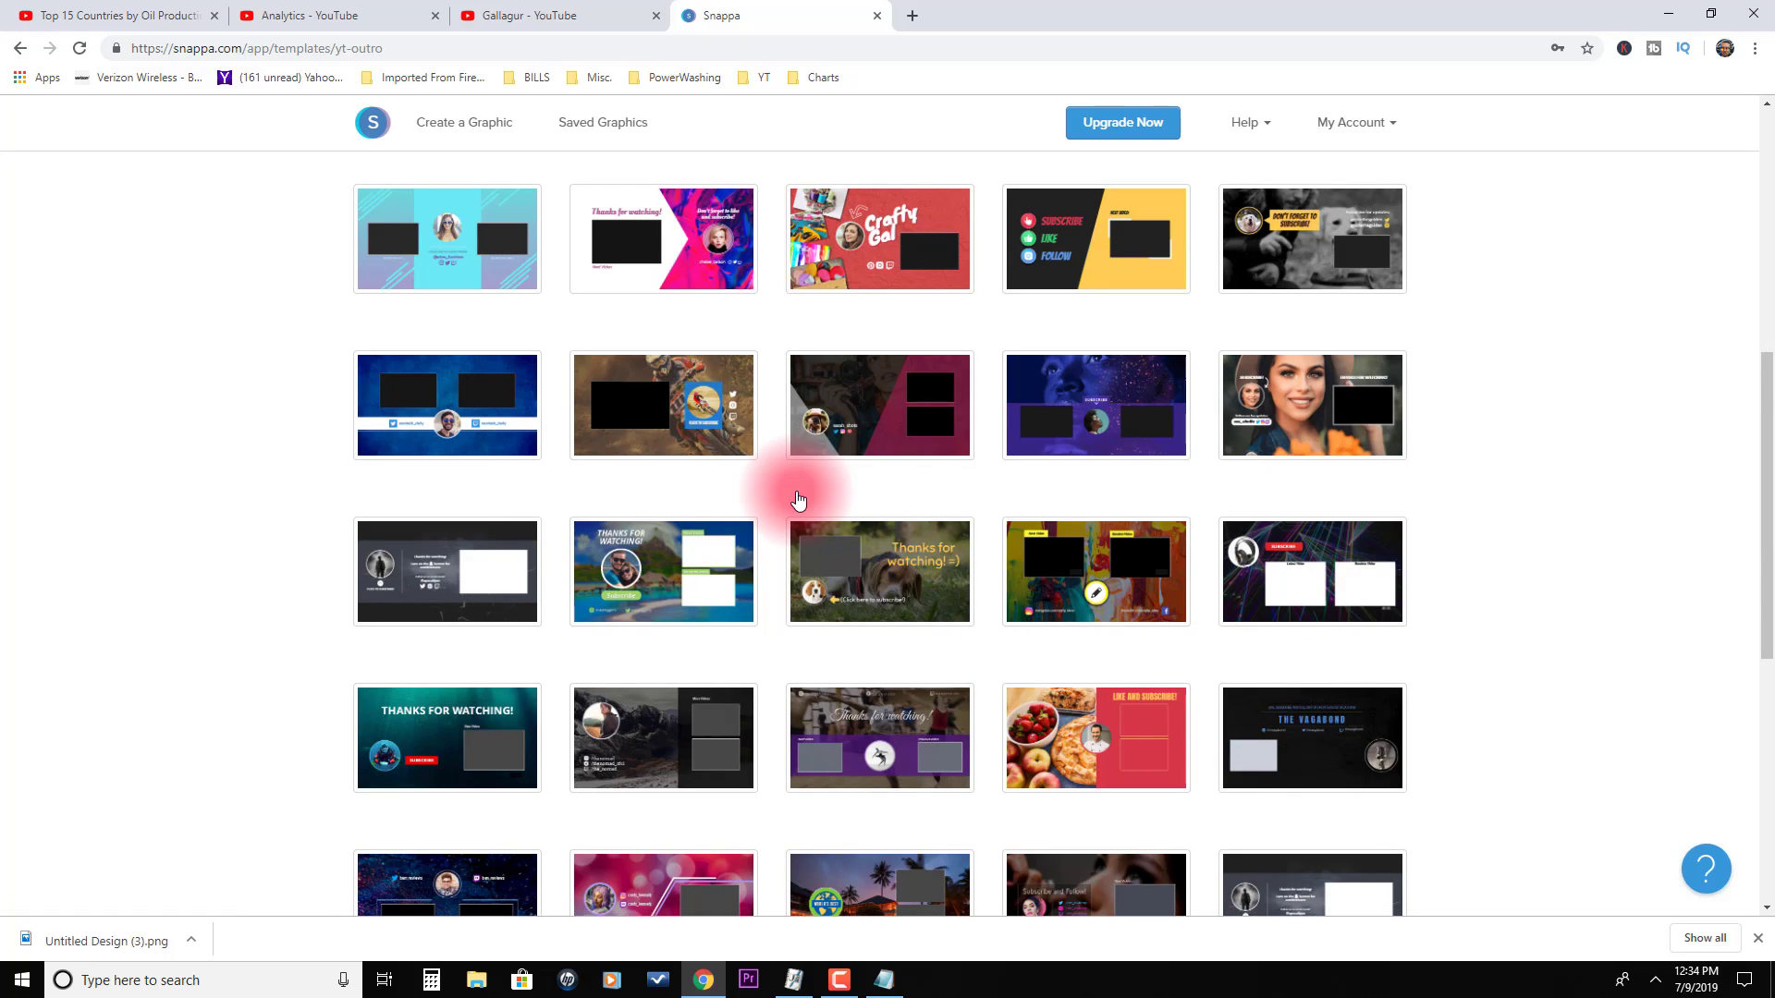
- Open the dark red end screen template with the photographer photo and pink panel
left_click(915, 450)
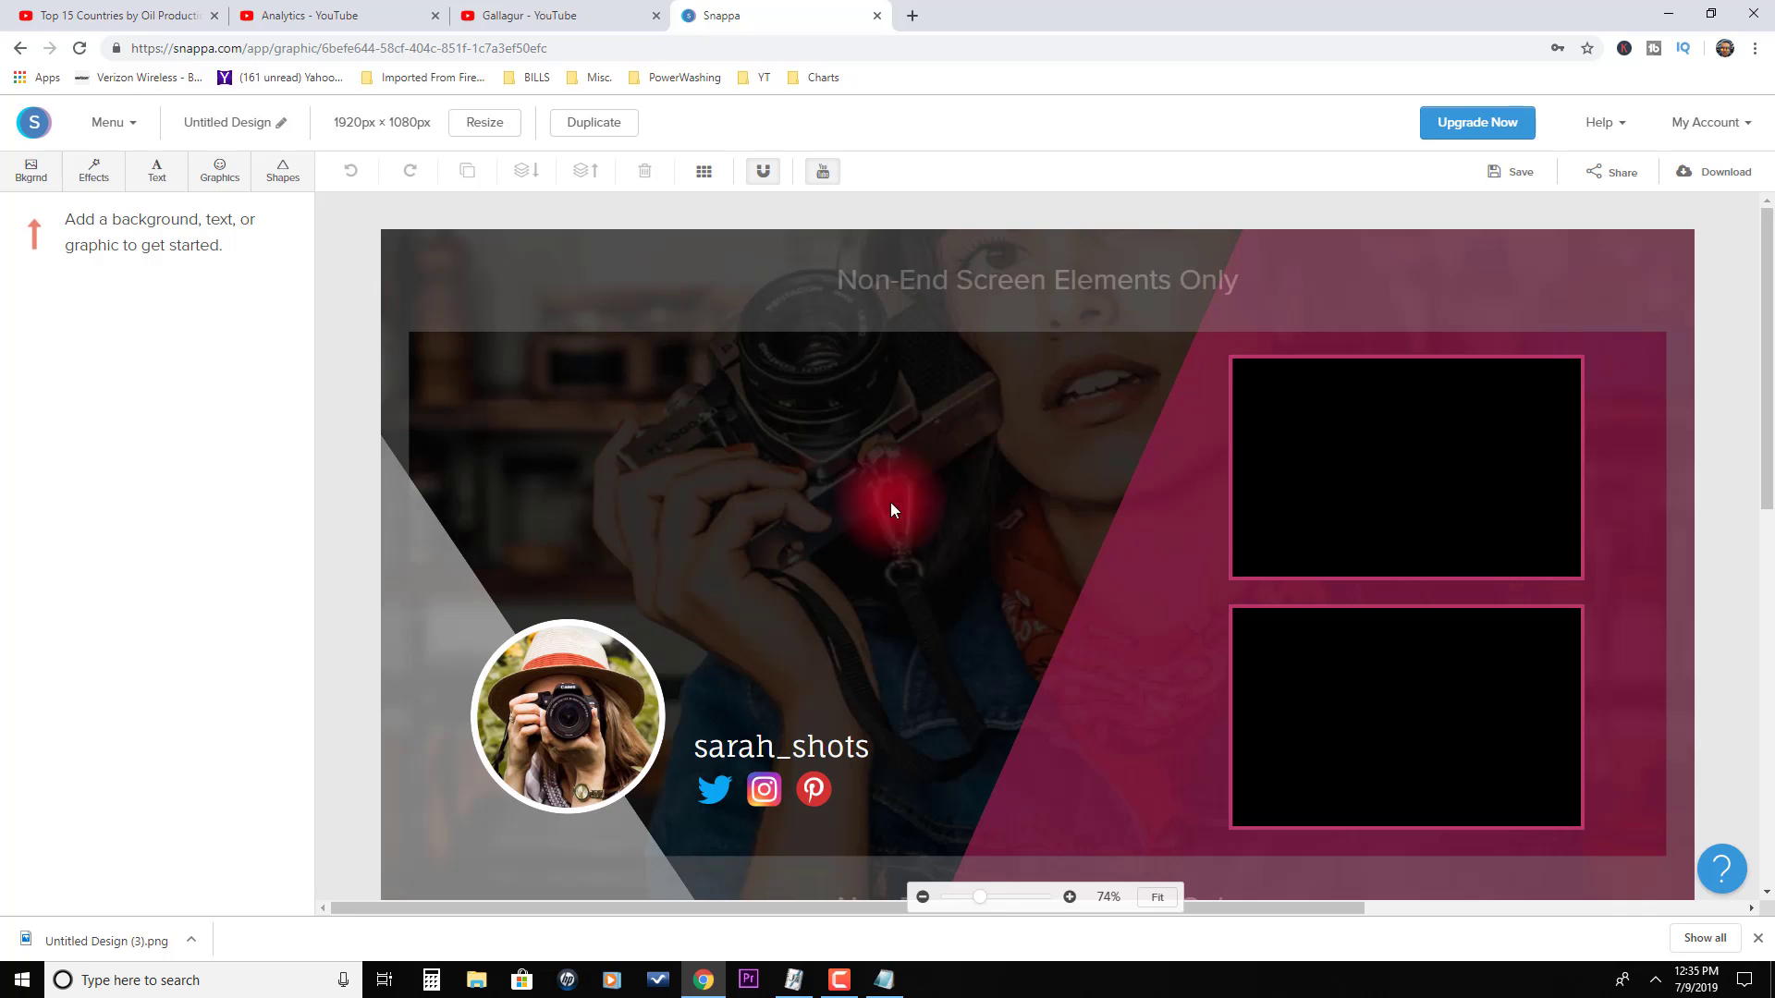
- Open the pink bokeh end screen template and swap its background for a dark photo
left_click(19, 49)
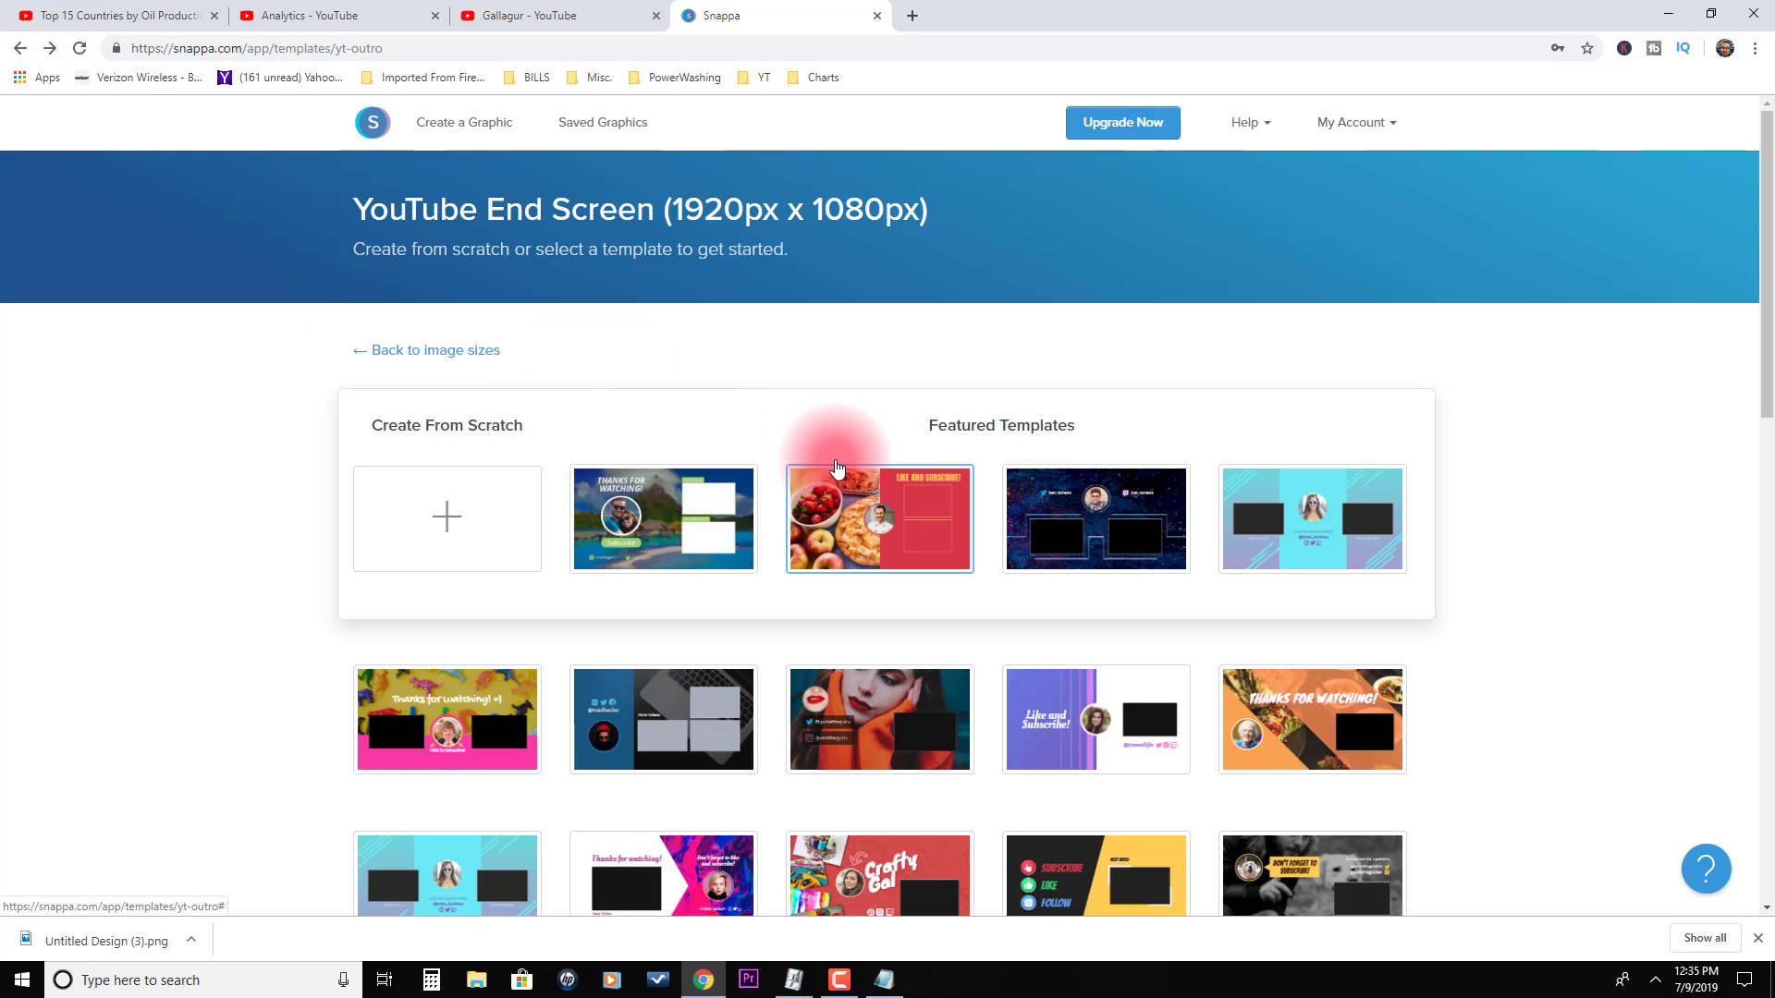
scroll(834, 462, "down", 4)
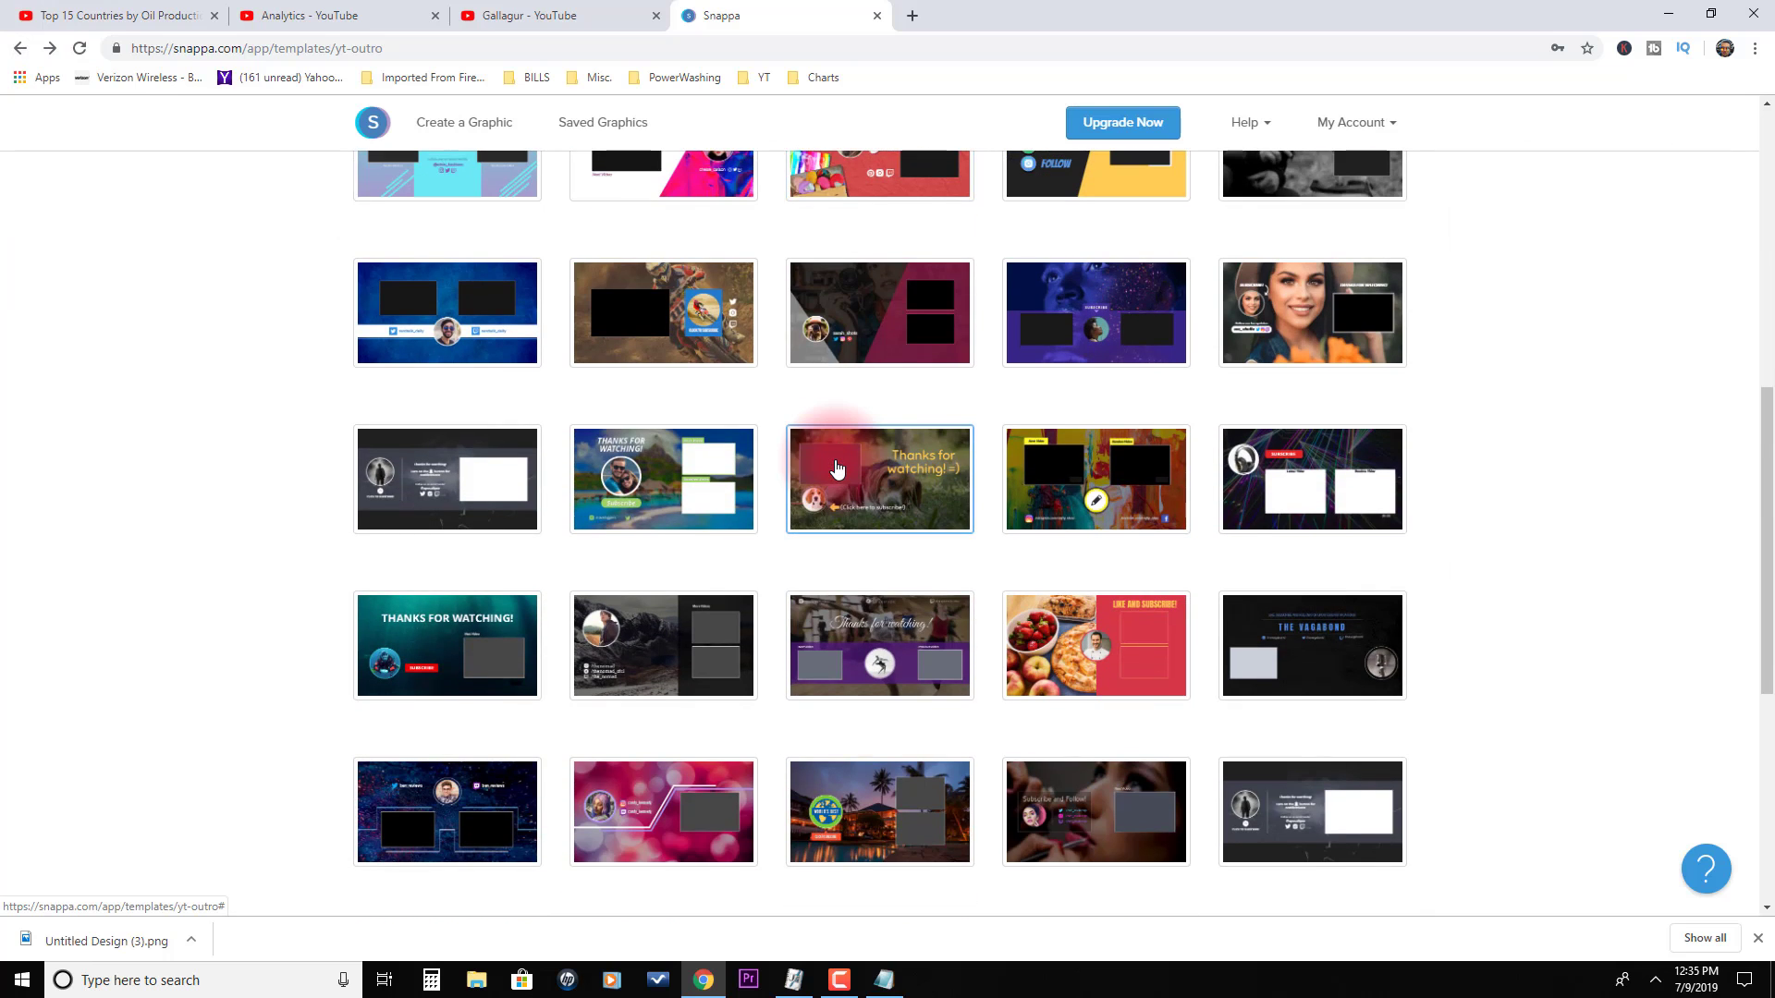
scroll(837, 469, "down", 4)
left_click(657, 469)
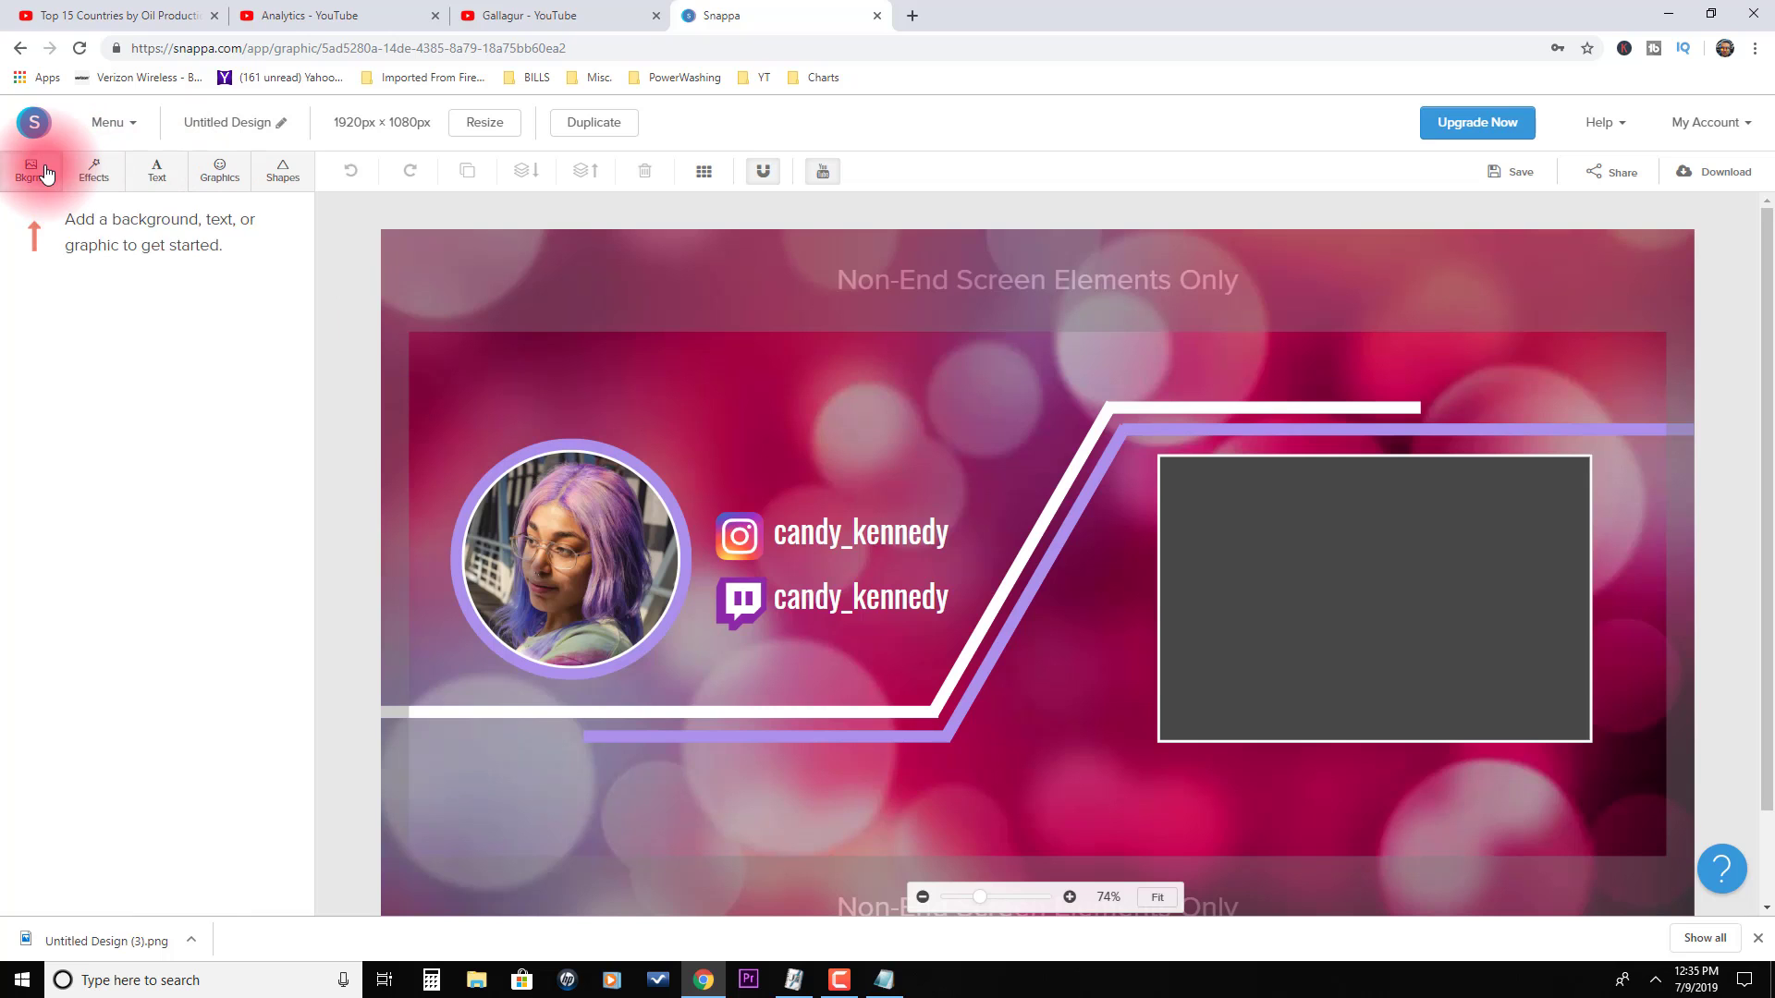
left_click(32, 171)
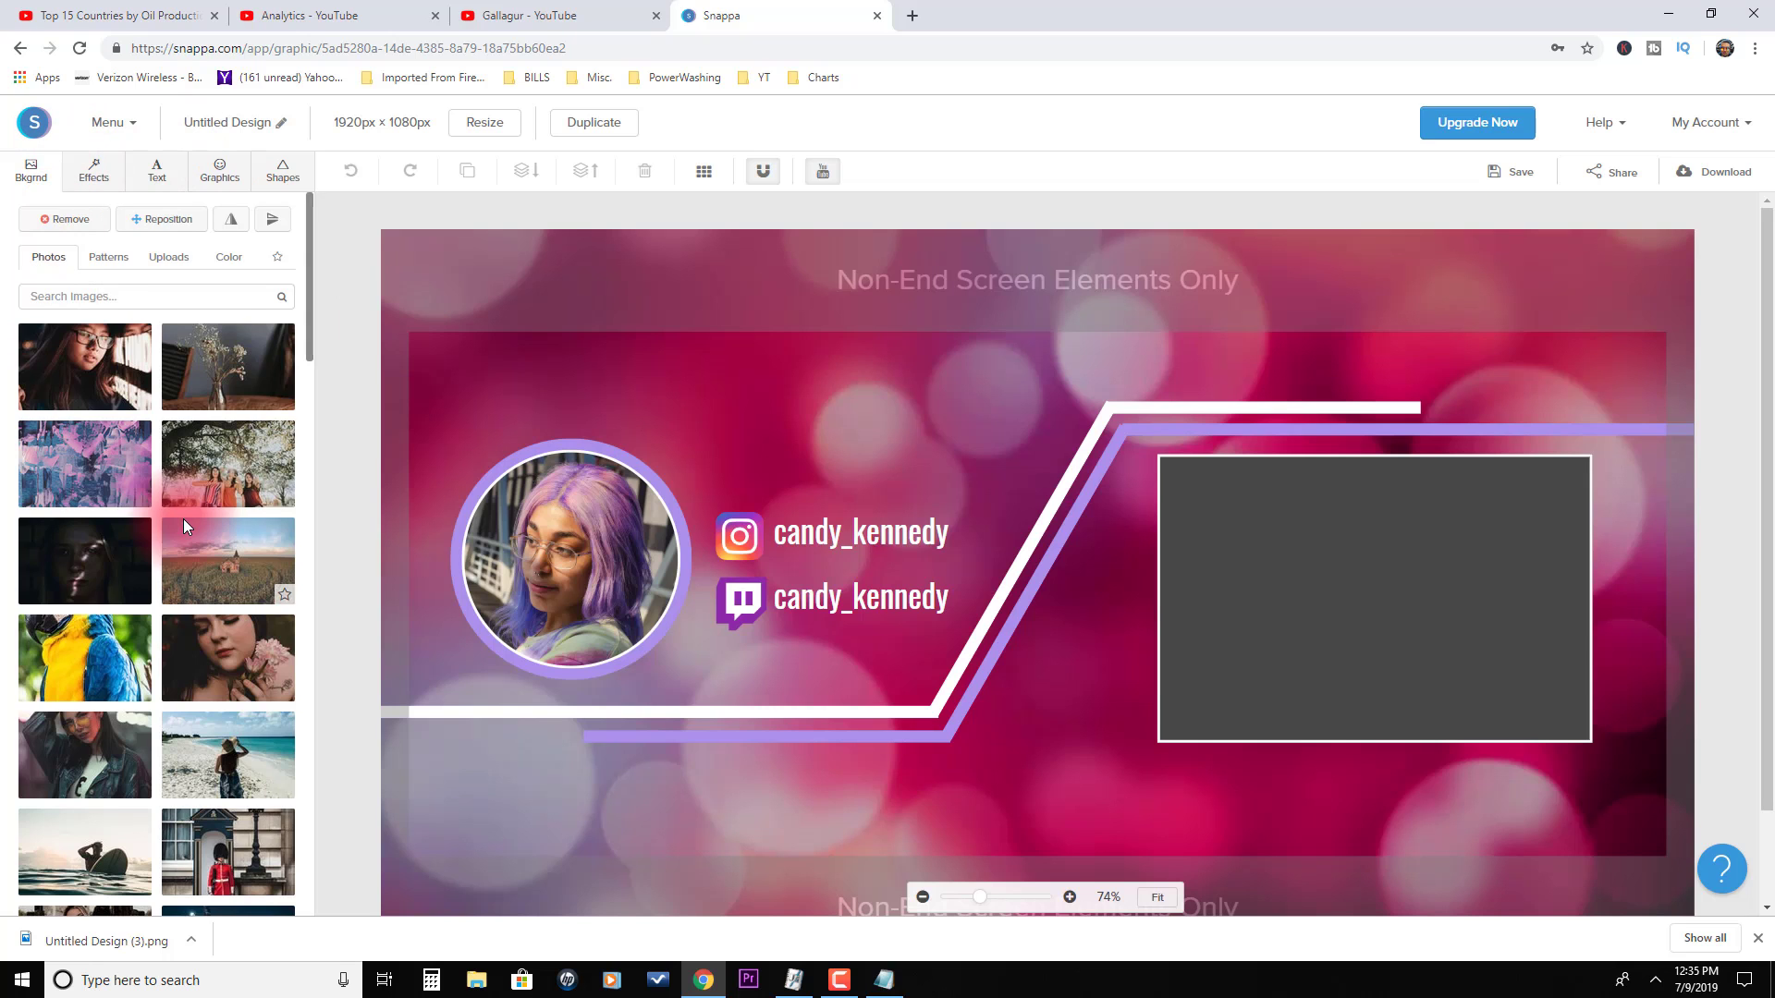
left_click(55, 567)
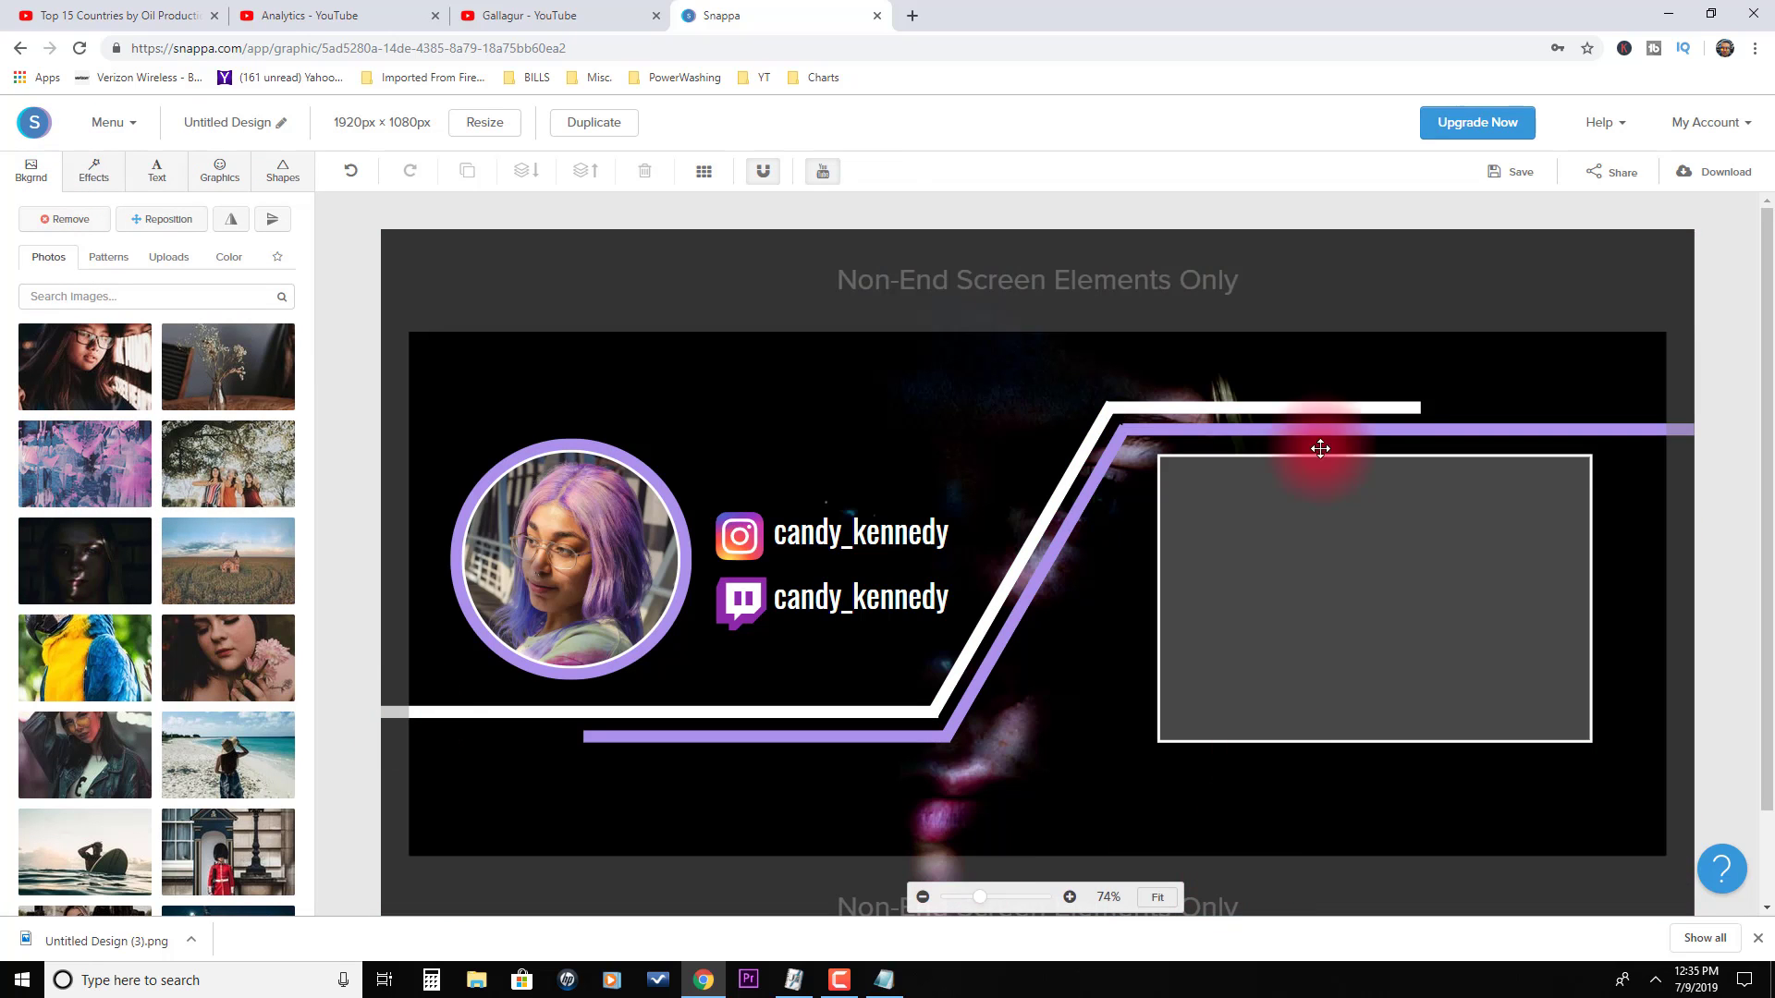